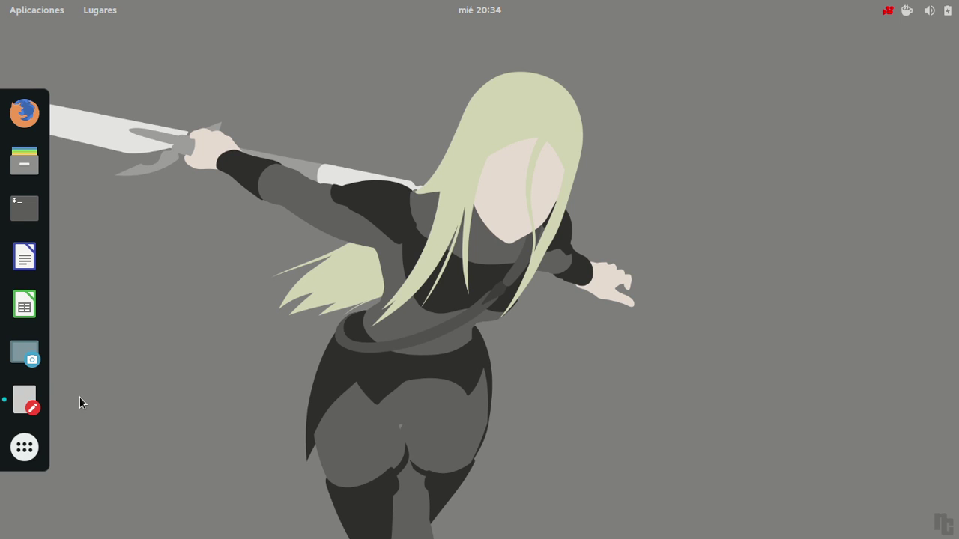
Step: Bring up the text document with the sample data, launch gretl and place its window beside the document
{"action": "left_click", "coordinate": [25, 399]}
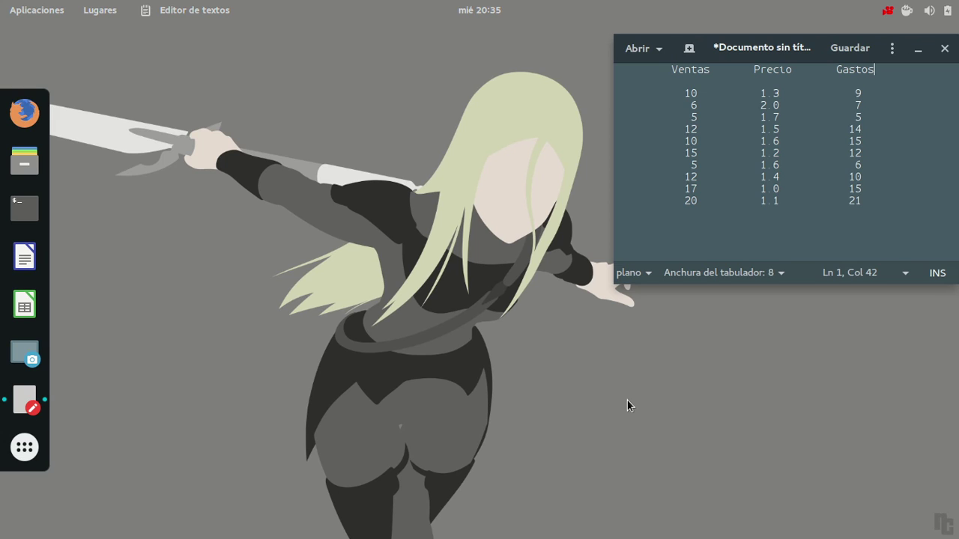
{"action": "key", "text": "super+a"}
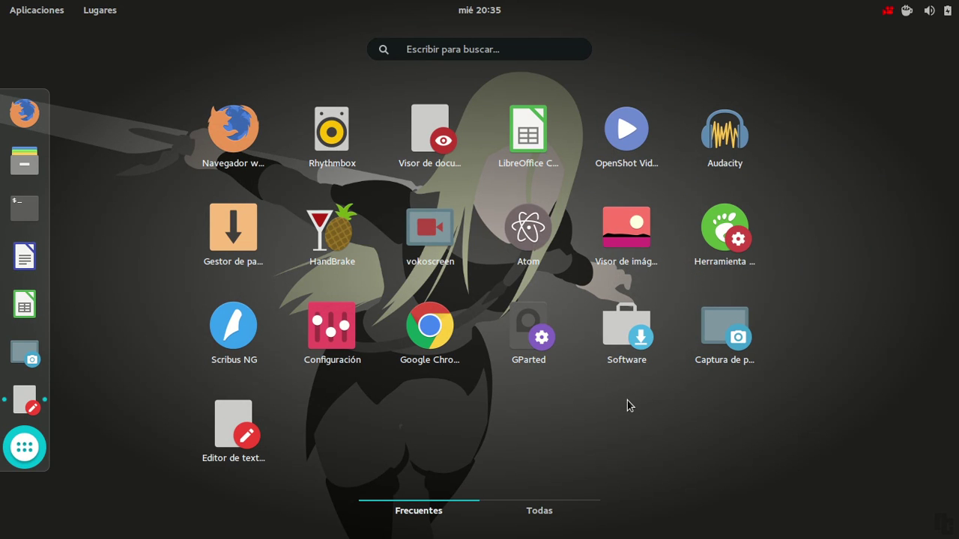
{"action": "type", "text": "gre"}
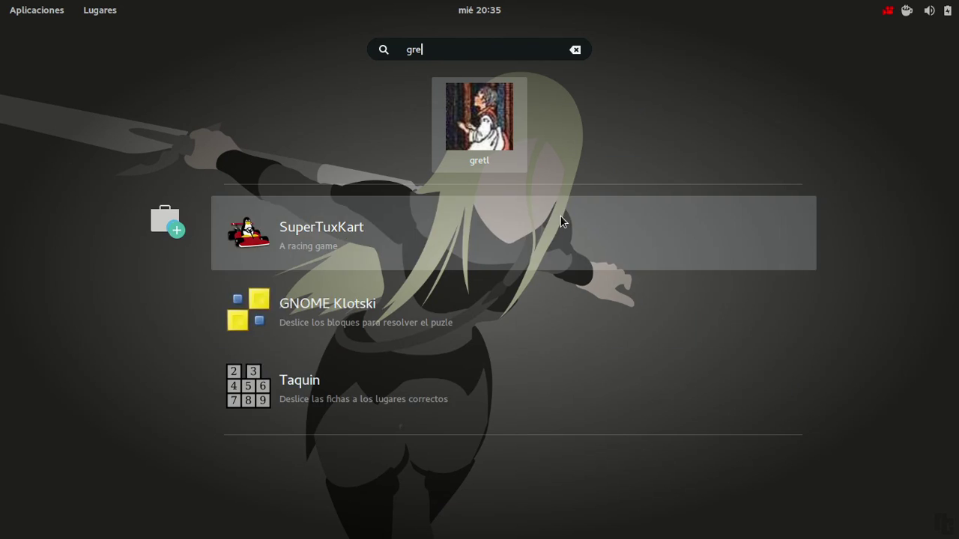
{"action": "left_click", "coordinate": [472, 119]}
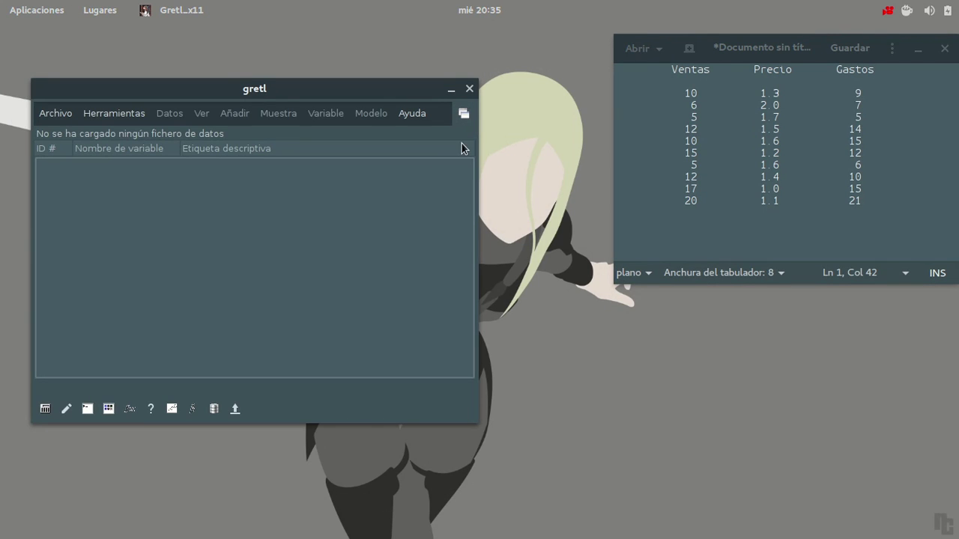
{"action": "left_click_drag", "start_coordinate": [271, 95], "coordinate": [313, 54]}
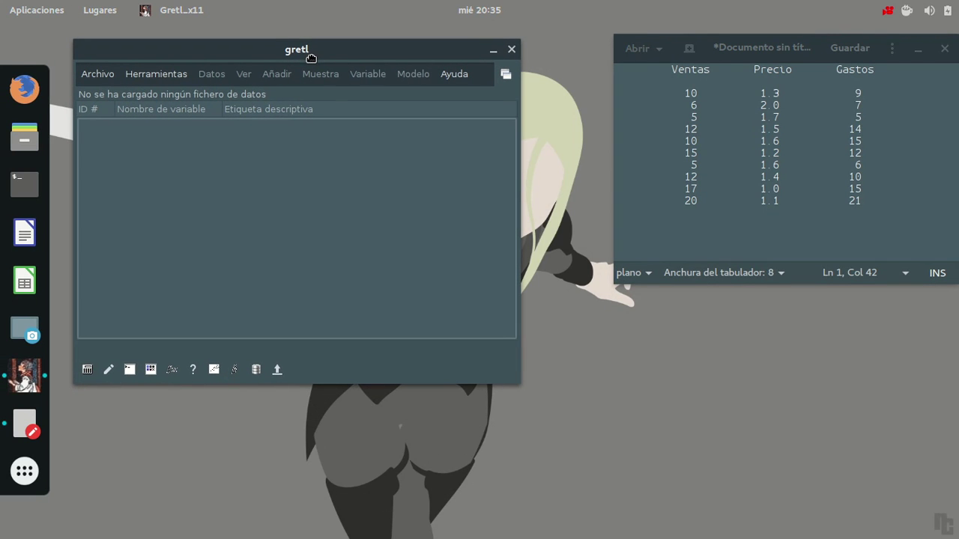
{"action": "mouse_move", "coordinate": [289, 59]}
{"action": "left_mouse_down"}
{"action": "mouse_move", "coordinate": [293, 105]}
{"action": "mouse_move", "coordinate": [291, 67]}
{"action": "left_mouse_up"}
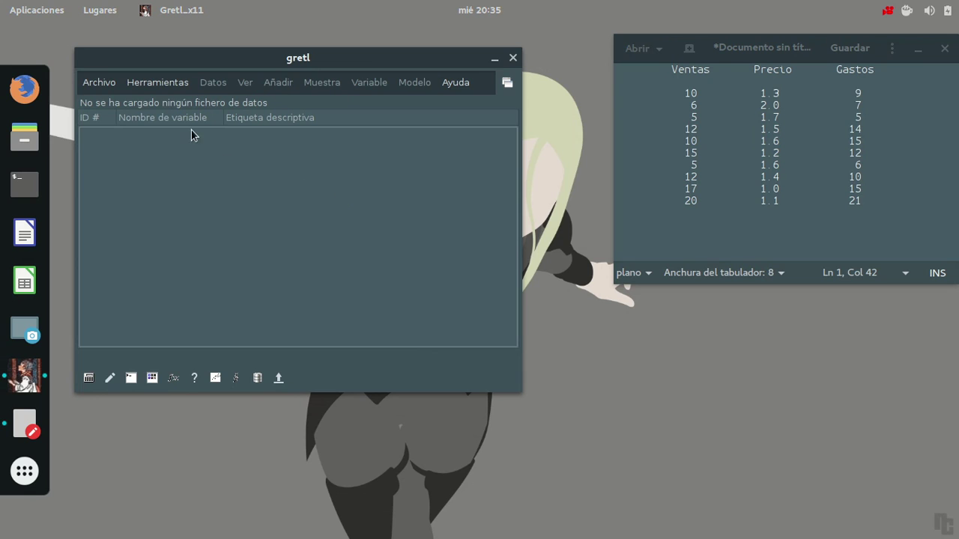
{"action": "mouse_move", "coordinate": [222, 62]}
{"action": "left_mouse_down"}
{"action": "mouse_move", "coordinate": [207, 43]}
{"action": "mouse_move", "coordinate": [225, 47]}
{"action": "left_mouse_up"}
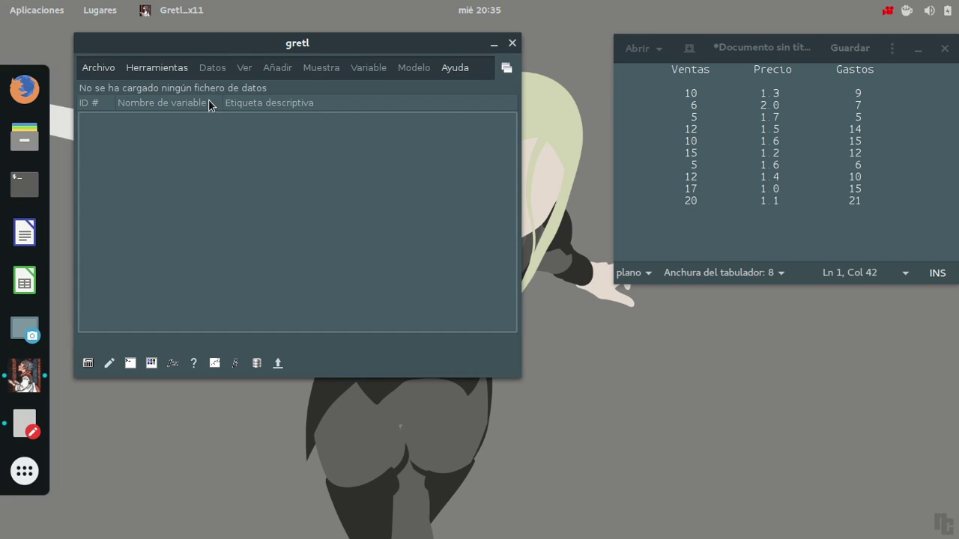
Step: Create a new cross-sectional dataset with 10 observations, with the option to start entering data values enabled
{"action": "left_click", "coordinate": [111, 73]}
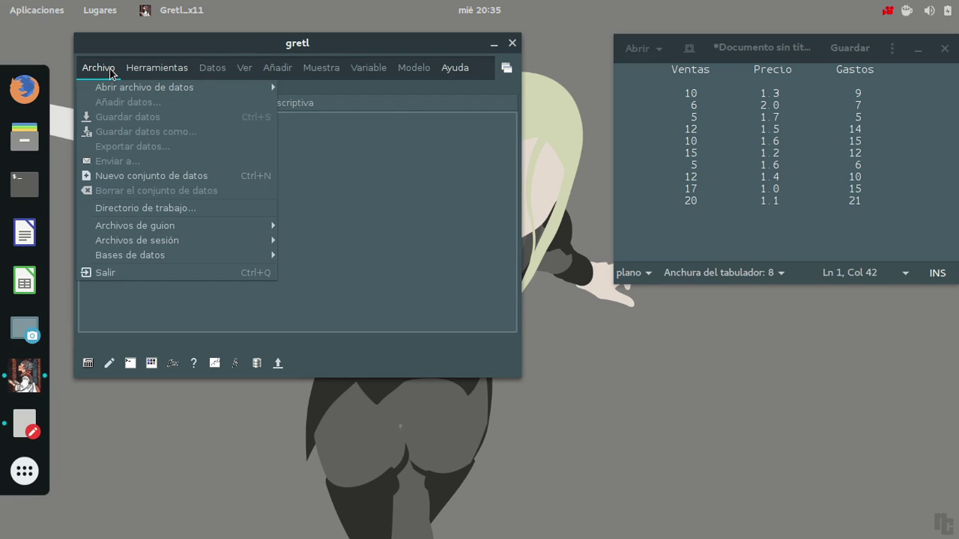
{"action": "left_click", "coordinate": [237, 181]}
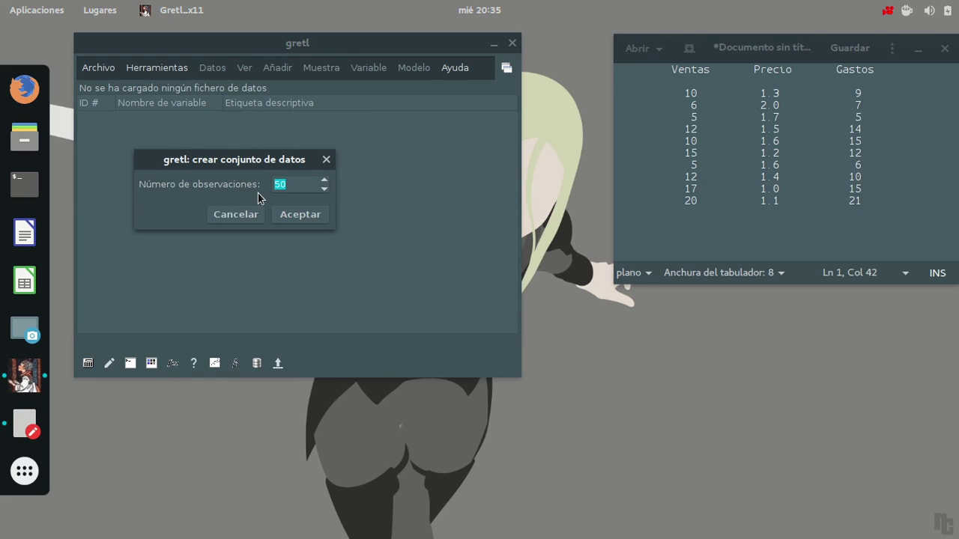
{"action": "type", "text": "10"}
{"action": "left_click", "coordinate": [299, 215]}
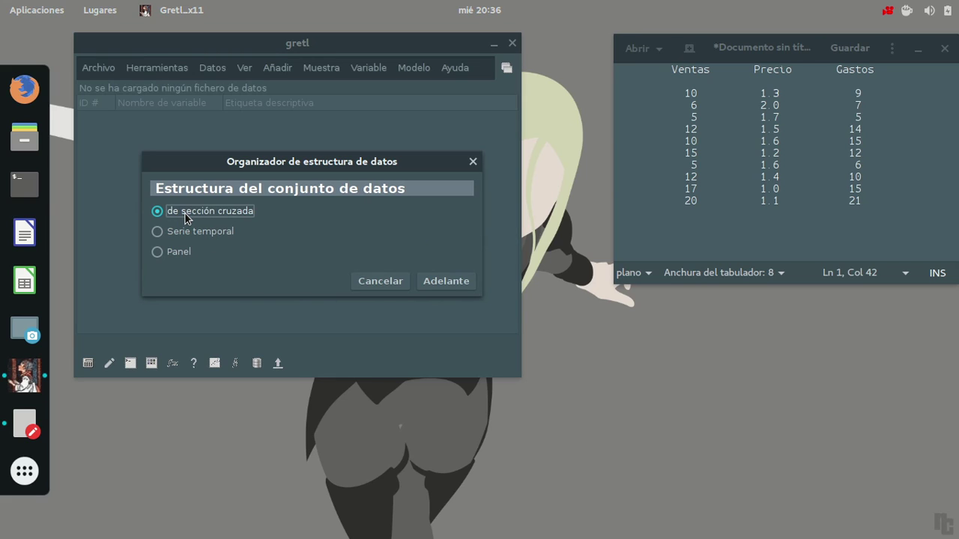
{"action": "left_click", "coordinate": [451, 283]}
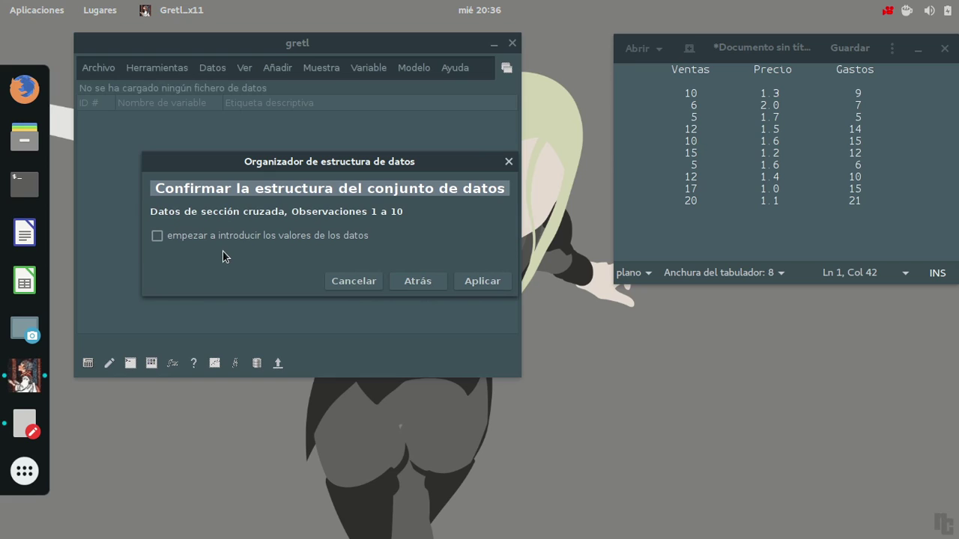
{"action": "left_click", "coordinate": [179, 238]}
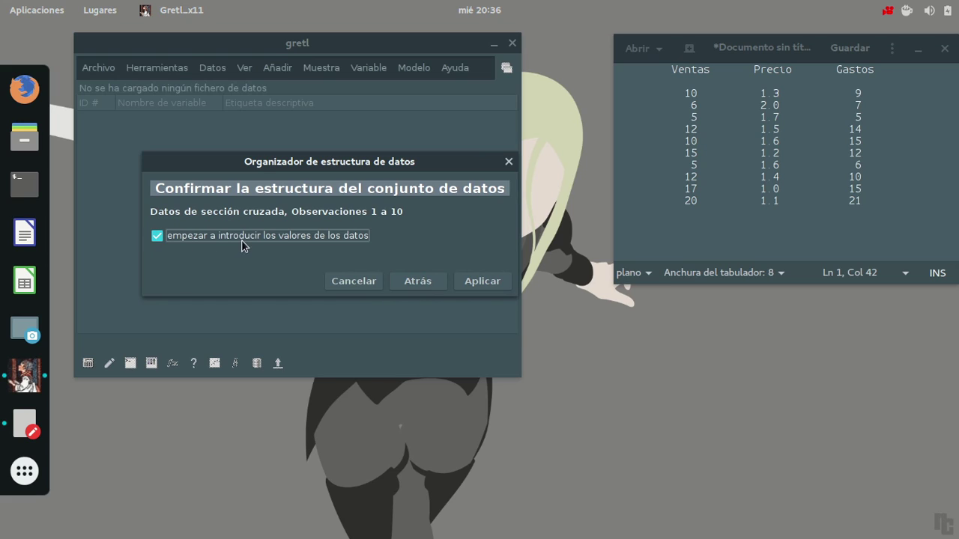
{"action": "left_click", "coordinate": [477, 286]}
{"action": "left_click", "coordinate": [474, 281]}
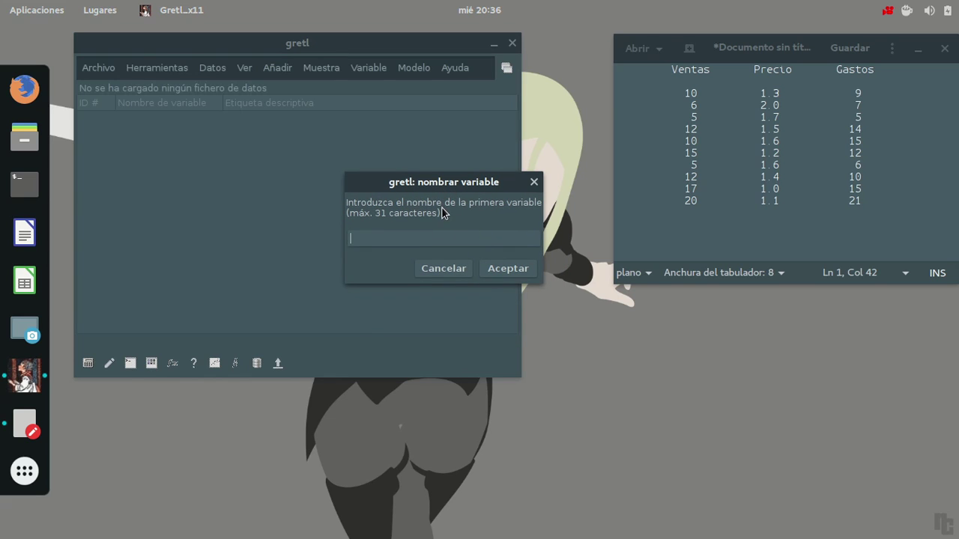
Step: Name the first variable Ventas and place the data editor between the main window and the text document
{"action": "type", "text": "ve"}
{"action": "key", "text": "BackSpace"}
{"action": "key", "text": "BackSpace"}
{"action": "type", "text": "Ventas"}
{"action": "left_click", "coordinate": [505, 271]}
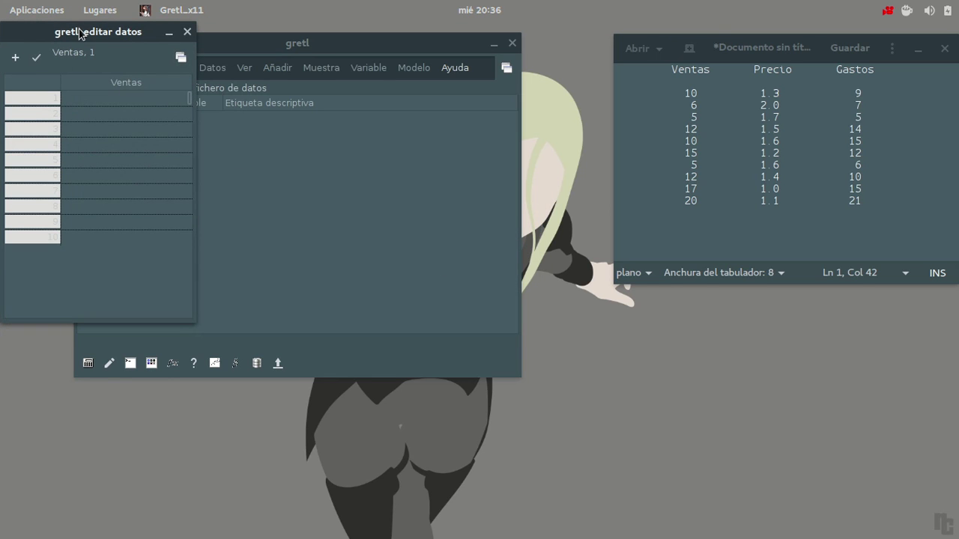
{"action": "left_click_drag", "start_coordinate": [80, 31], "coordinate": [528, 124]}
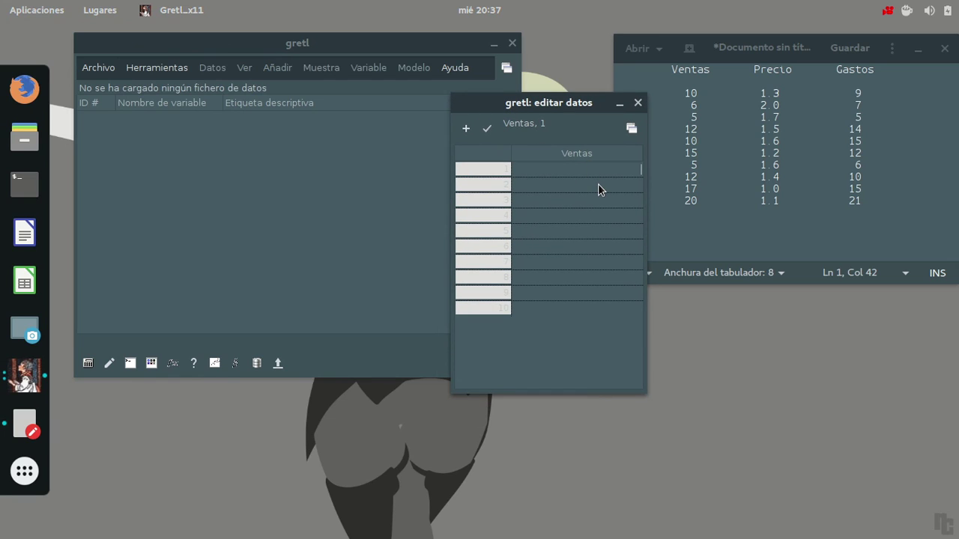
Step: Fill the Ventas column with 10, 6, 5, 12, 10, 15, 5, 12, 17 and 20, and apply the values
{"action": "type", "text": "10"}
{"action": "key", "text": "Return"}
{"action": "type", "text": "6"}
{"action": "key", "text": "Return"}
{"action": "type", "text": "5"}
{"action": "key", "text": "Return"}
{"action": "type", "text": "12"}
{"action": "key", "text": "Return"}
{"action": "type", "text": "10"}
{"action": "key", "text": "Return"}
{"action": "type", "text": "15"}
{"action": "key", "text": "Return"}
{"action": "type", "text": "5"}
{"action": "key", "text": "Return"}
{"action": "type", "text": "12"}
{"action": "key", "text": "Return"}
{"action": "type", "text": "17"}
{"action": "key", "text": "Return"}
{"action": "type", "text": "20"}
{"action": "key", "text": "Return"}
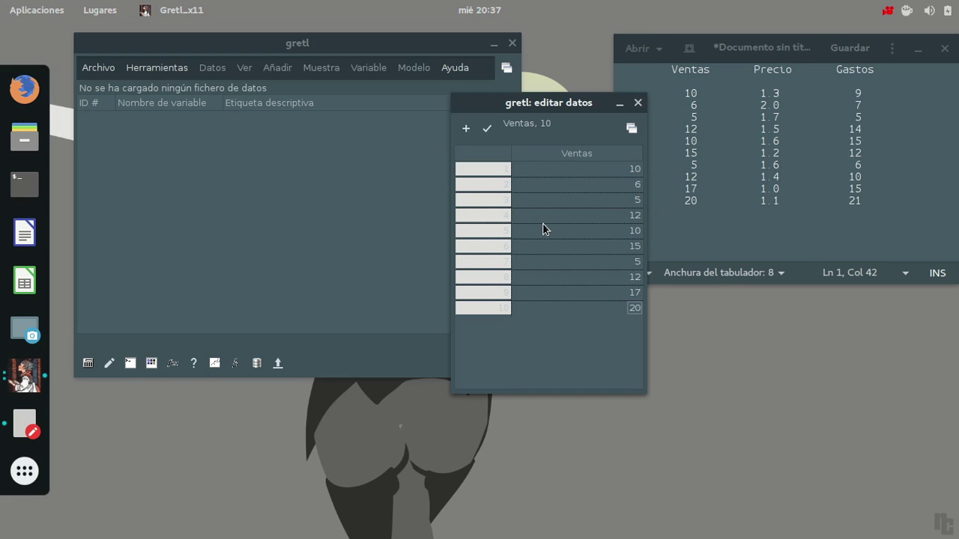
{"action": "left_click", "coordinate": [489, 128]}
Step: Add a second variable named Precio to the dataset in the data editor
{"action": "left_click", "coordinate": [471, 135]}
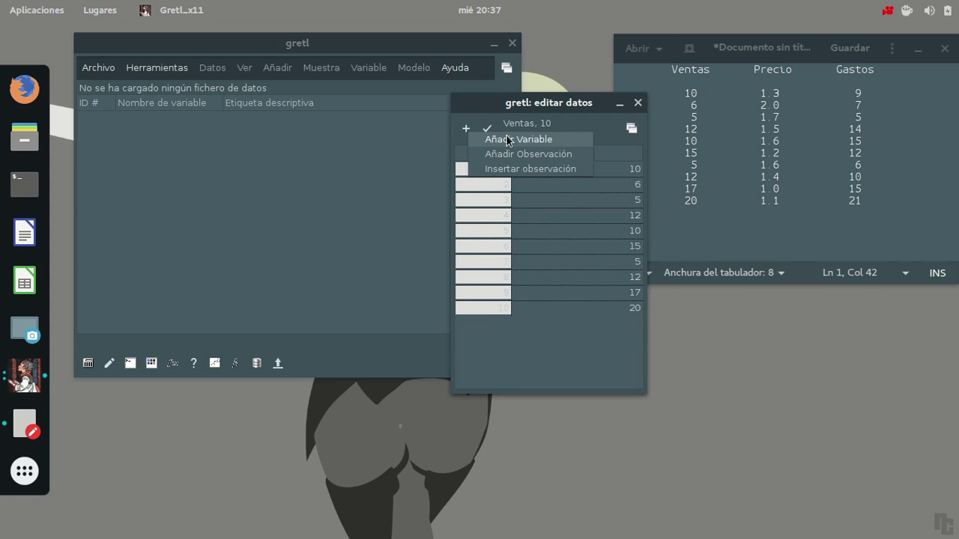
{"action": "left_click", "coordinate": [560, 140]}
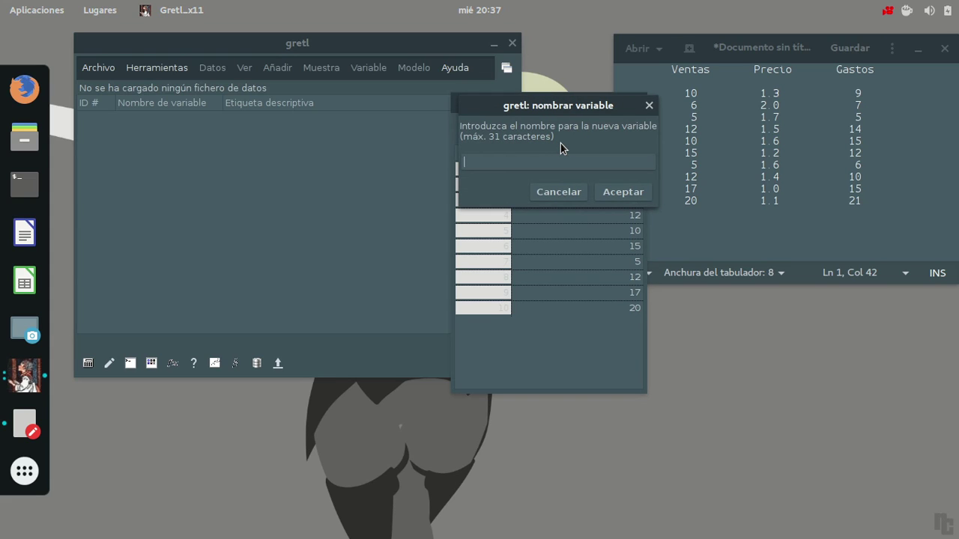
{"action": "type", "text": "Precio"}
{"action": "left_click", "coordinate": [623, 192]}
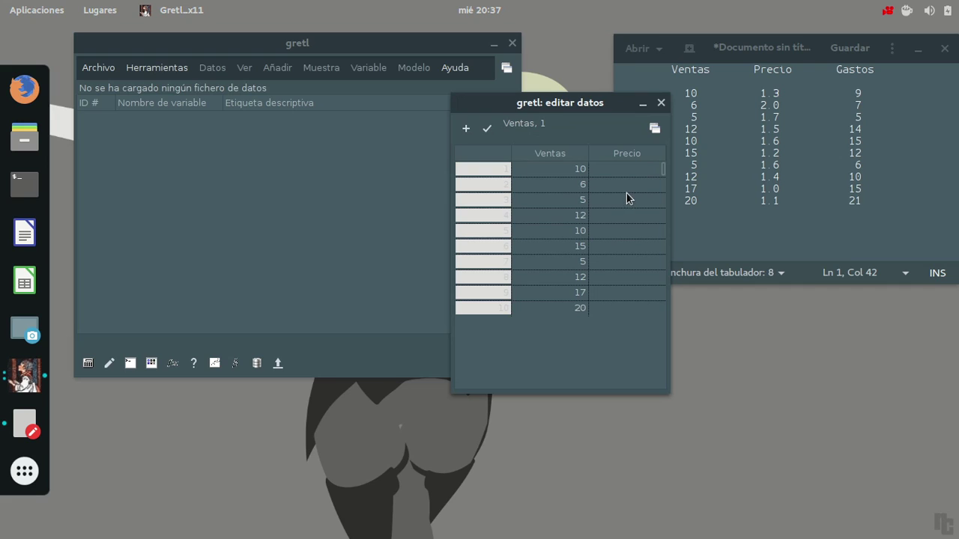
Step: Fill the Precio column with 1.3, 2, 1.7, 1.5, 1.6, 1.2, 1.6, 1.4, 1 and 1.1
{"action": "left_click", "coordinate": [643, 174]}
{"action": "type", "text": "1.3"}
{"action": "type", "text": "1.7"}
{"action": "key", "text": "Return"}
{"action": "type", "text": "1.5"}
{"action": "key", "text": "Return"}
{"action": "type", "text": "1.6"}
{"action": "key", "text": "Return"}
{"action": "type", "text": "1.2"}
{"action": "key", "text": "Return"}
{"action": "type", "text": "1.6"}
{"action": "key", "text": "Return"}
{"action": "type", "text": "1.4"}
{"action": "key", "text": "Return"}
{"action": "type", "text": "1"}
{"action": "key", "text": "Return"}
{"action": "type", "text": "1.1"}
{"action": "key", "text": "Return"}
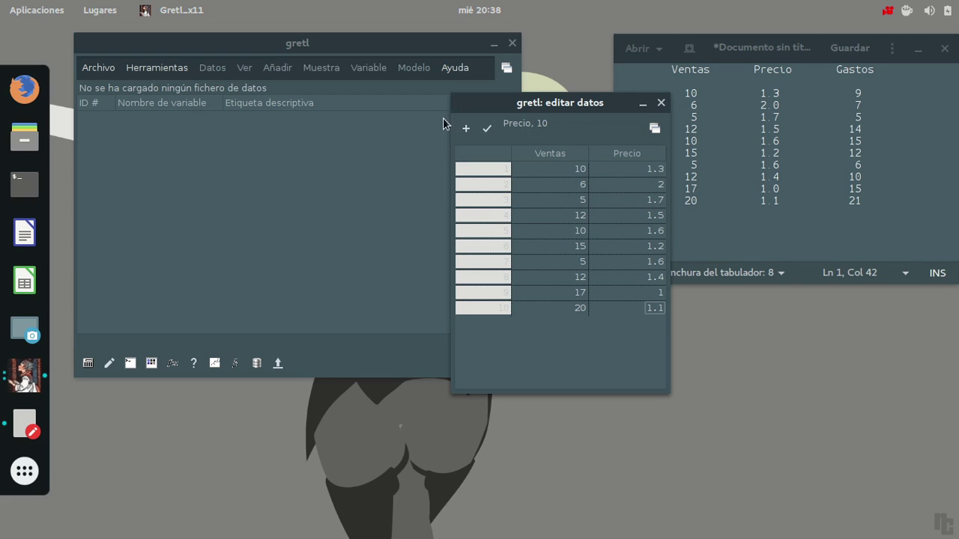
Step: Add a third variable named Gastos to the dataset in the data editor
{"action": "left_click", "coordinate": [467, 129]}
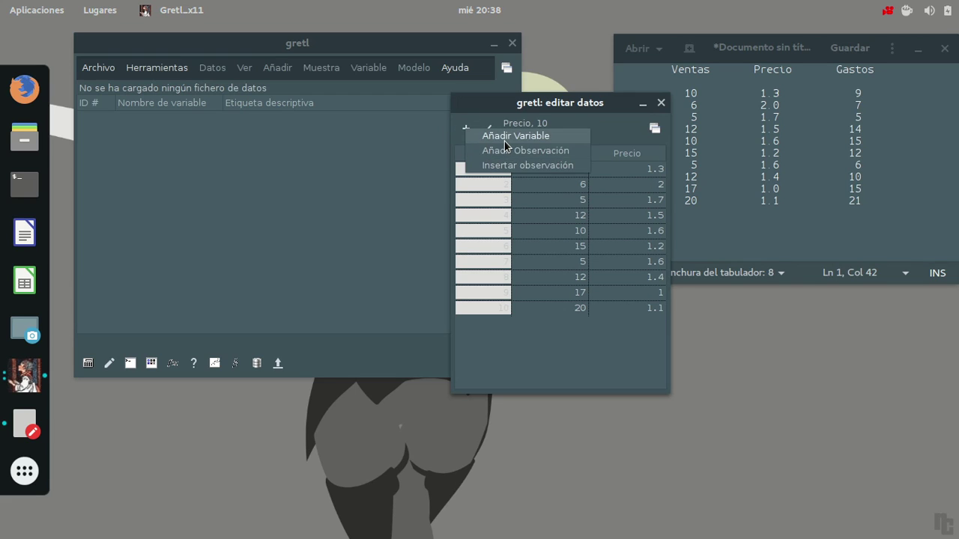
{"action": "left_click", "coordinate": [504, 139]}
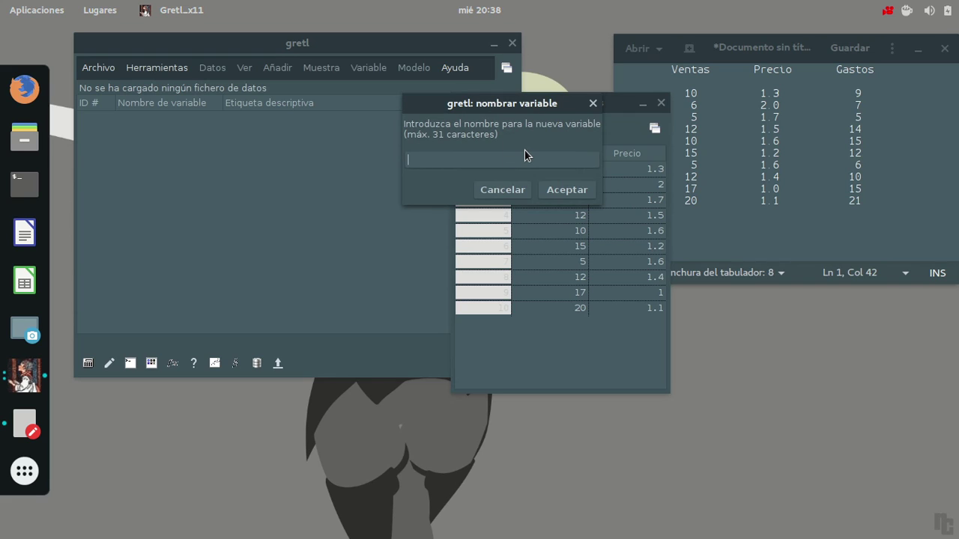
{"action": "type", "text": "Gastos"}
{"action": "key", "text": "Return"}
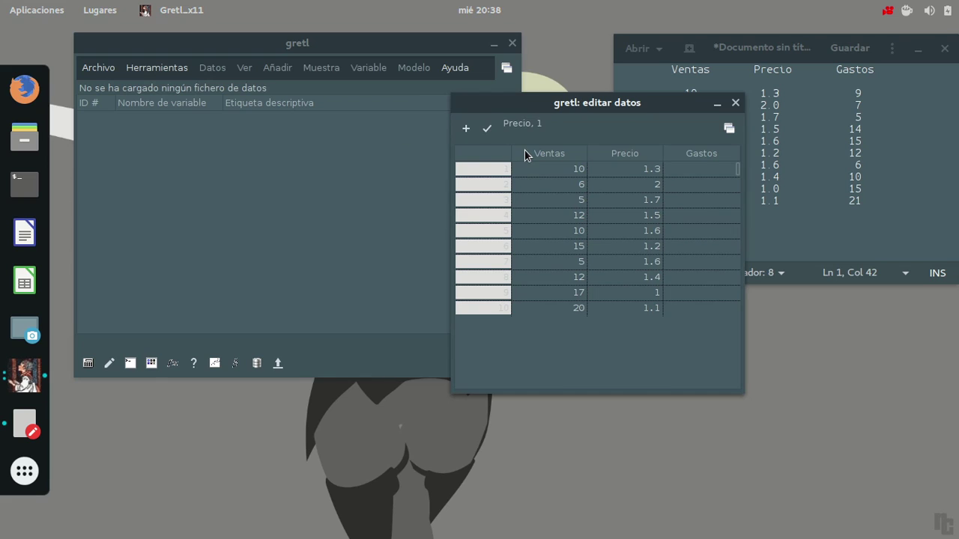
Step: Fill the Gastos column with 9, 7, 5, 14, 15, 12, 6, 10, 15 and 21, apply the data and close the editor
{"action": "left_click", "coordinate": [700, 171]}
{"action": "type", "text": "9"}
{"action": "key", "text": "Return"}
{"action": "type", "text": "6"}
{"action": "key", "text": "BackSpace"}
{"action": "type", "text": "7"}
{"action": "key", "text": "Return"}
{"action": "type", "text": "5"}
{"action": "key", "text": "Return"}
{"action": "type", "text": "14"}
{"action": "key", "text": "Return"}
{"action": "type", "text": "15"}
{"action": "key", "text": "Return"}
{"action": "type", "text": "12"}
{"action": "key", "text": "Return"}
{"action": "type", "text": "6"}
{"action": "key", "text": "Return"}
{"action": "type", "text": "10"}
{"action": "key", "text": "Return"}
{"action": "type", "text": "15"}
{"action": "key", "text": "Return"}
{"action": "type", "text": "21"}
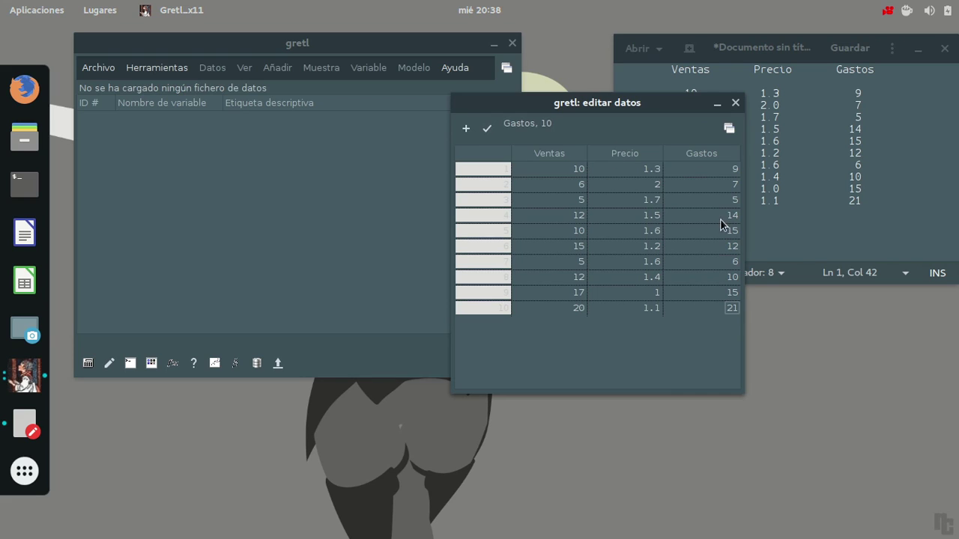
{"action": "left_click", "coordinate": [488, 130]}
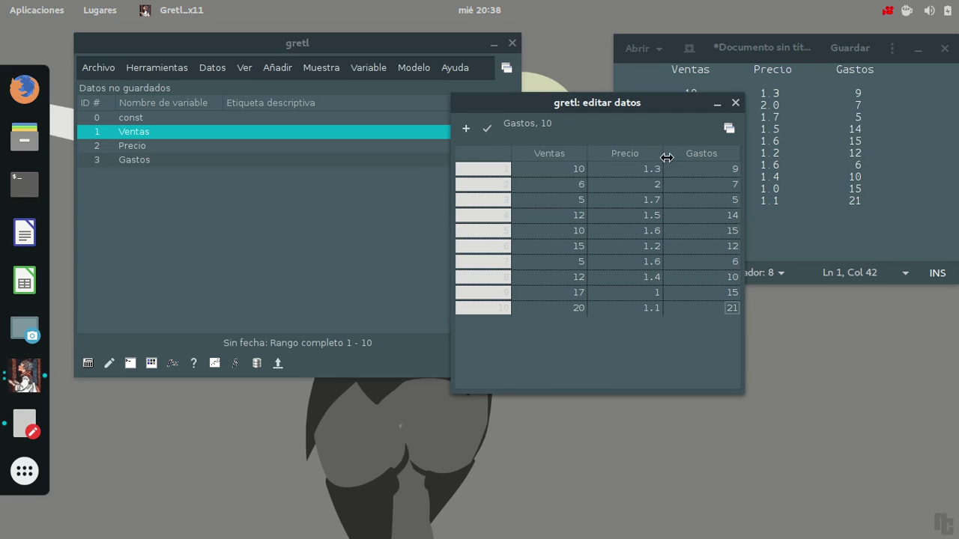
{"action": "left_click", "coordinate": [735, 103]}
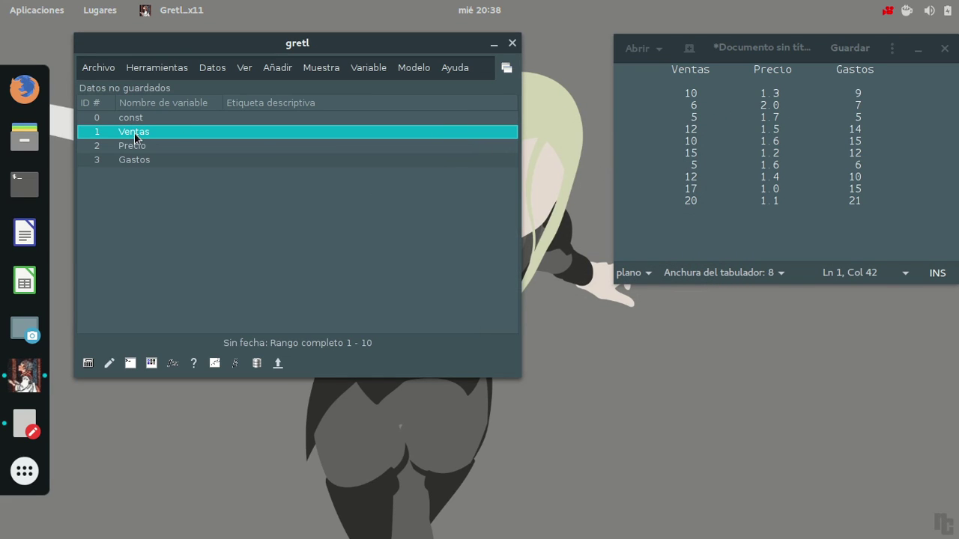
Step: Display the values of the Ventas variable in their own window, review the listing and close it
{"action": "left_click_drag", "start_coordinate": [769, 58], "coordinate": [694, 128]}
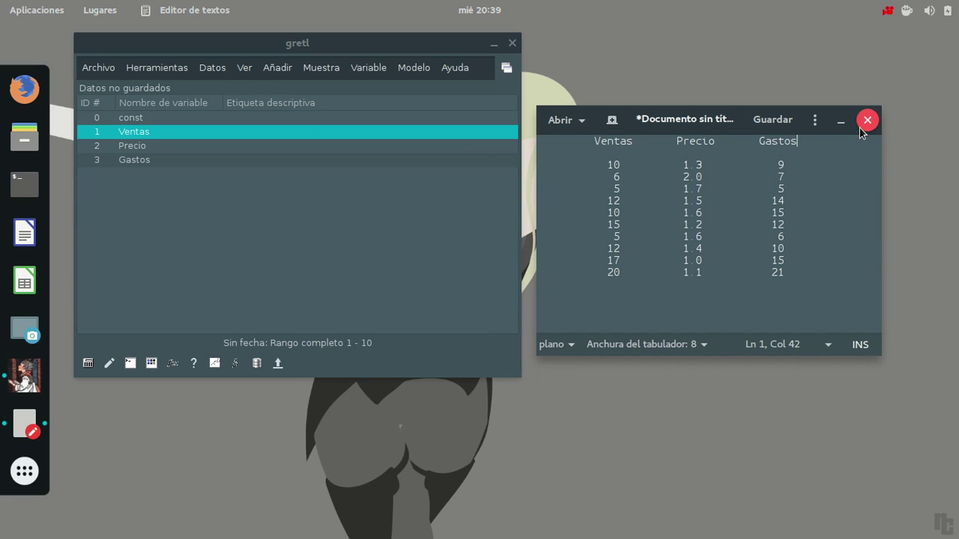
{"action": "left_click", "coordinate": [218, 74]}
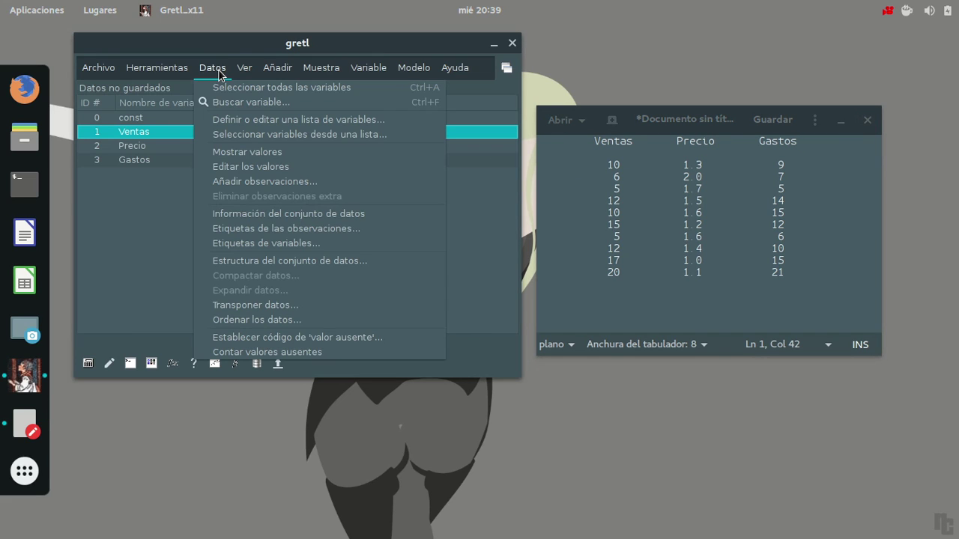
{"action": "left_click", "coordinate": [306, 155]}
{"action": "left_click_drag", "start_coordinate": [128, 43], "coordinate": [697, 60]}
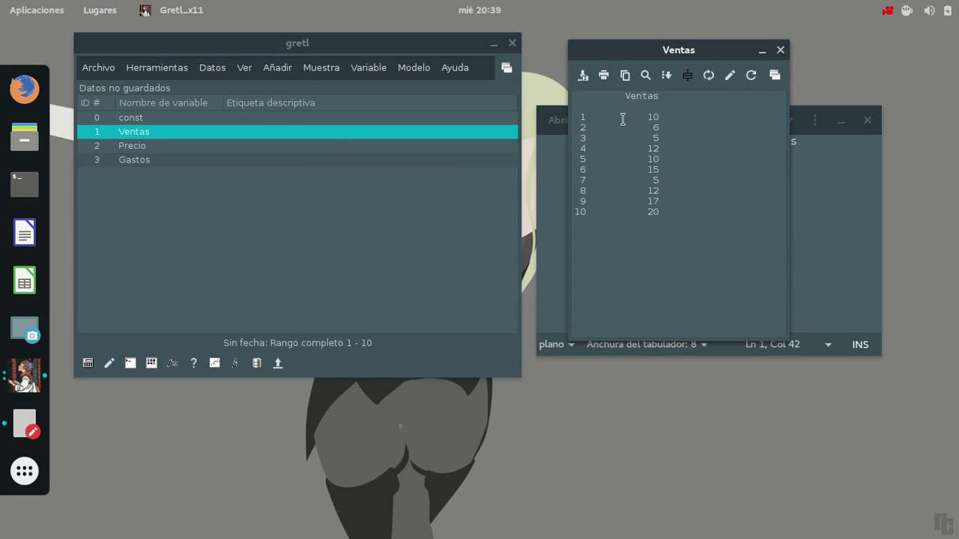
{"action": "left_click_drag", "start_coordinate": [634, 105], "coordinate": [670, 220]}
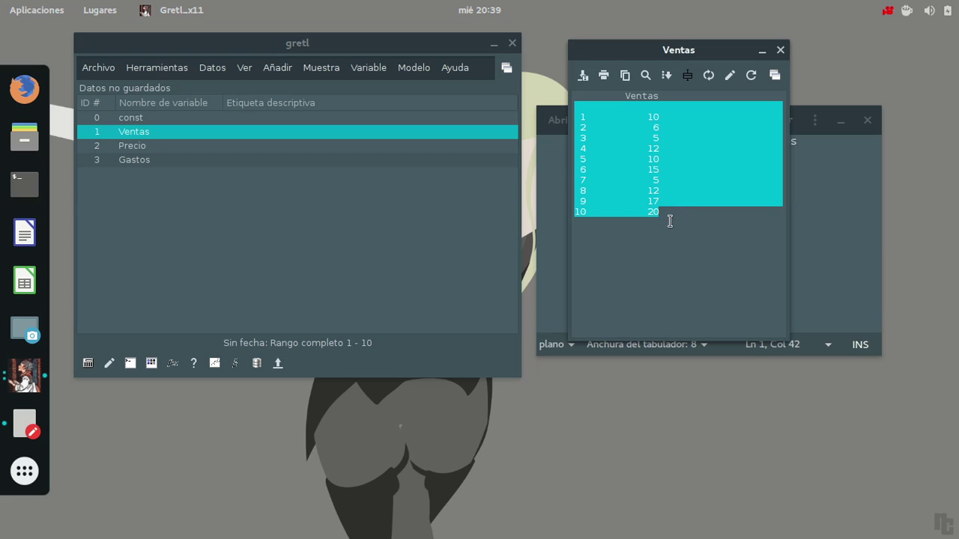
{"action": "left_click", "coordinate": [781, 51]}
Step: Display the values of Ventas, Precio and Gastos together and place the listing beside the text document for comparison
{"action": "left_click", "coordinate": [153, 143], "text": "ctrl"}
{"action": "left_click", "coordinate": [152, 160], "text": "ctrl"}
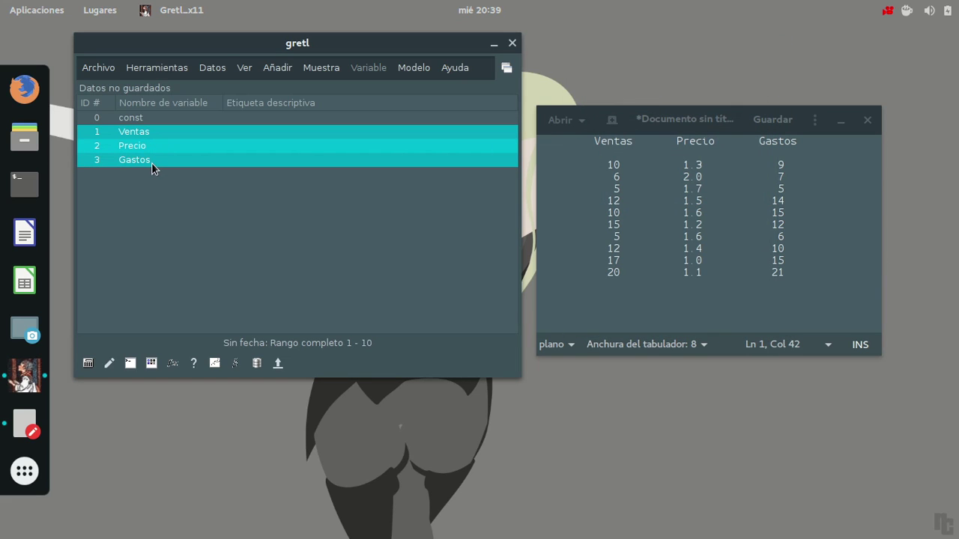
{"action": "left_click", "coordinate": [212, 68]}
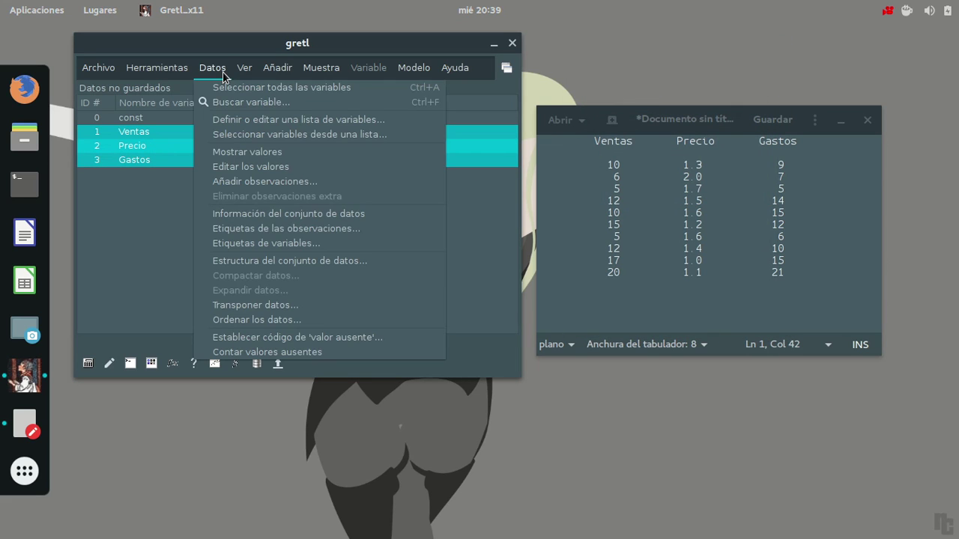
{"action": "left_click", "coordinate": [225, 152]}
{"action": "left_click_drag", "start_coordinate": [133, 38], "coordinate": [380, 94]}
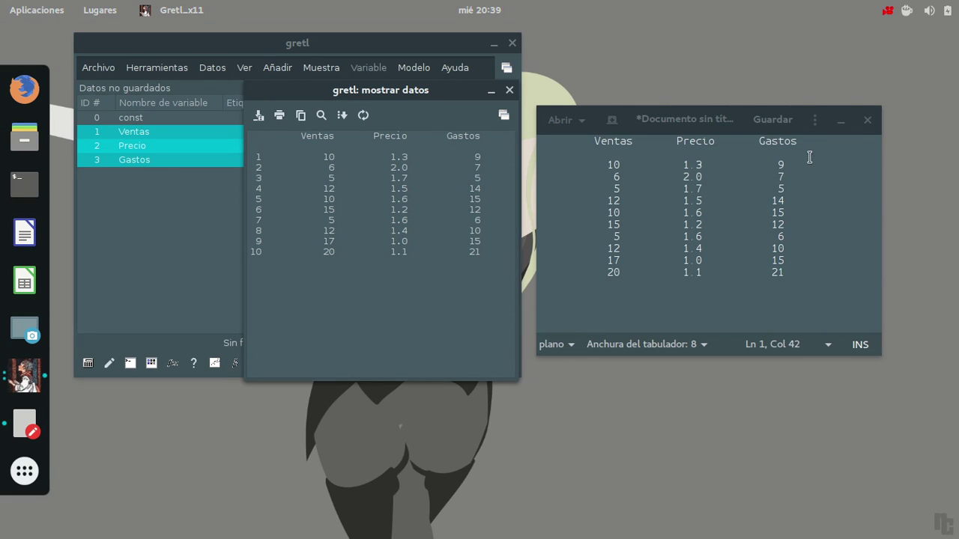
Step: Close the untitled text document with the sample data without saving it
{"action": "left_click", "coordinate": [866, 125]}
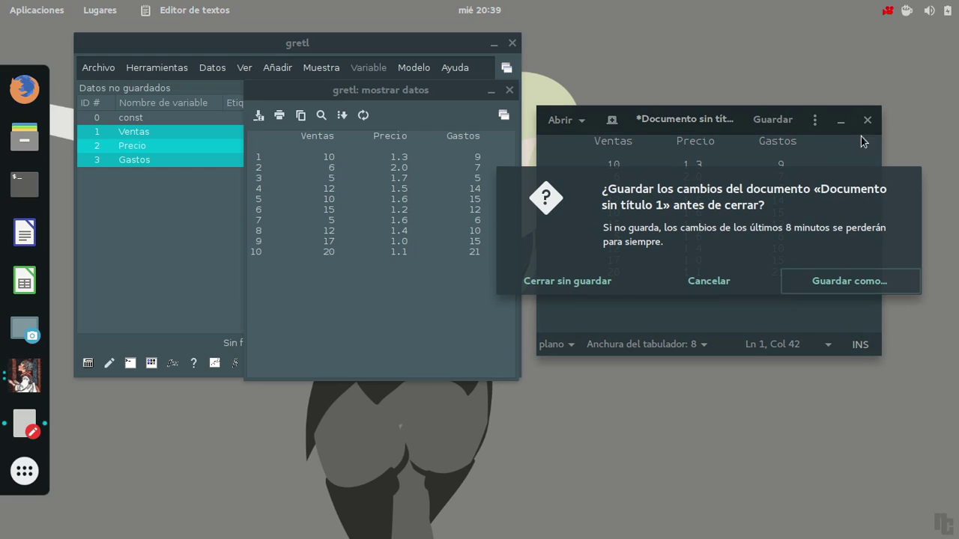
{"action": "left_click", "coordinate": [559, 283]}
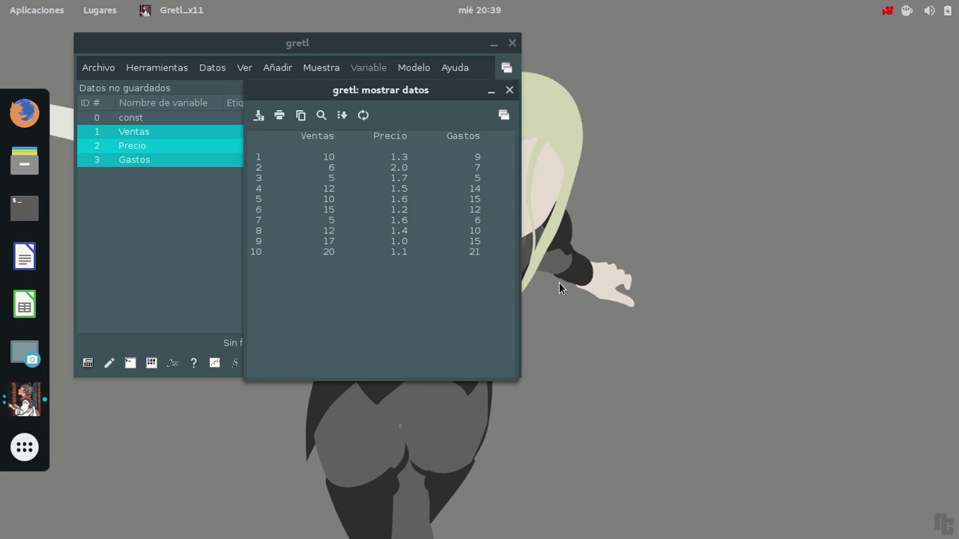
Step: Close the listing of the three variables' values, then review Ventas, Precio and Gastos in the data editor and close it unchanged
{"action": "left_click_drag", "start_coordinate": [381, 98], "coordinate": [783, 68]}
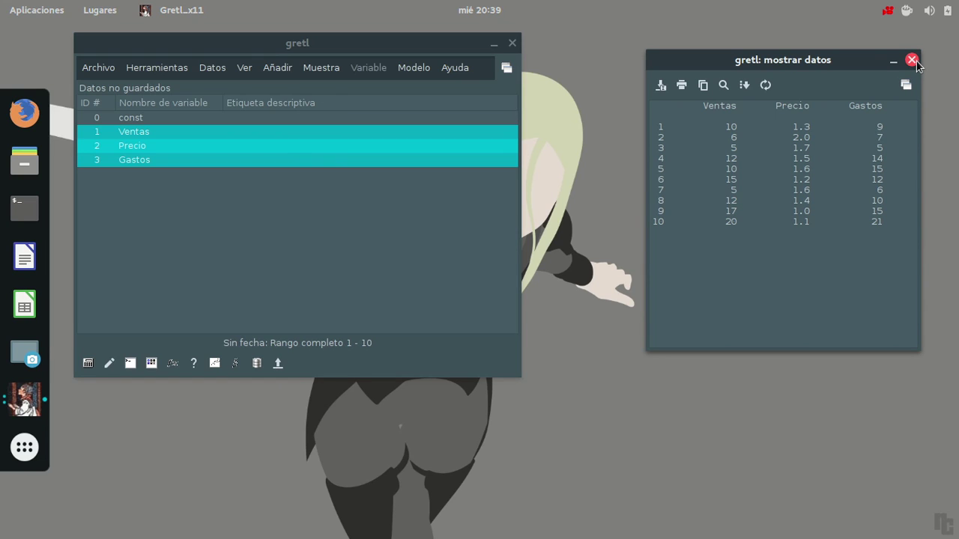
{"action": "left_click", "coordinate": [912, 60]}
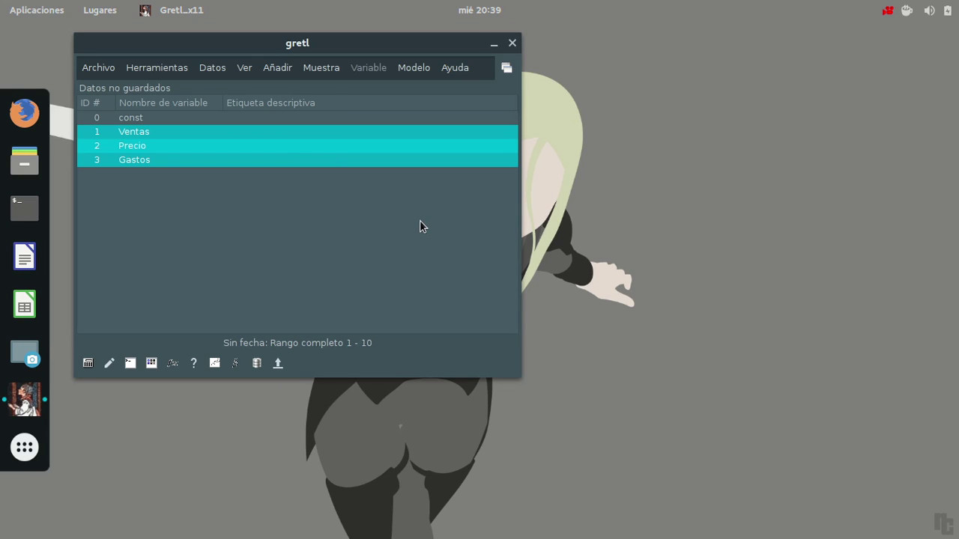
{"action": "left_click", "coordinate": [209, 71]}
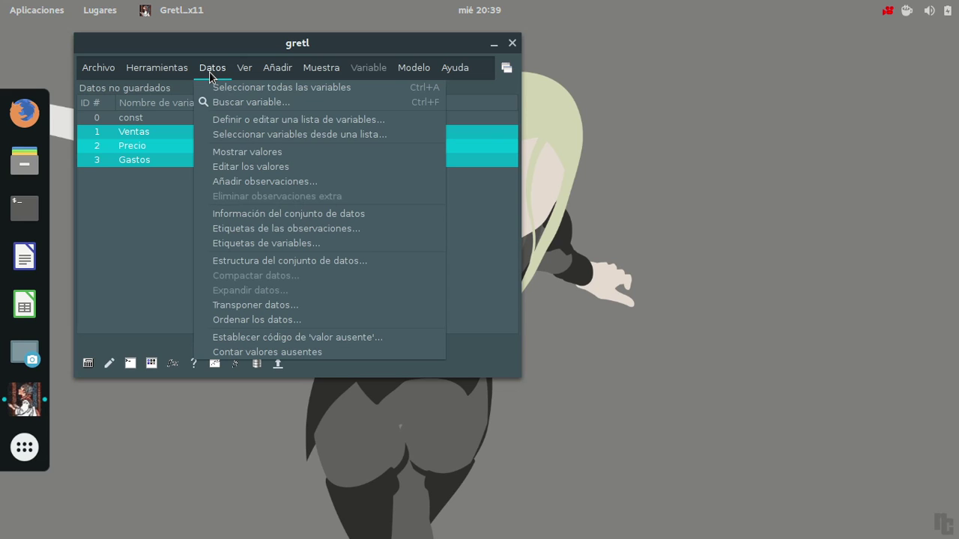
{"action": "left_click", "coordinate": [333, 167]}
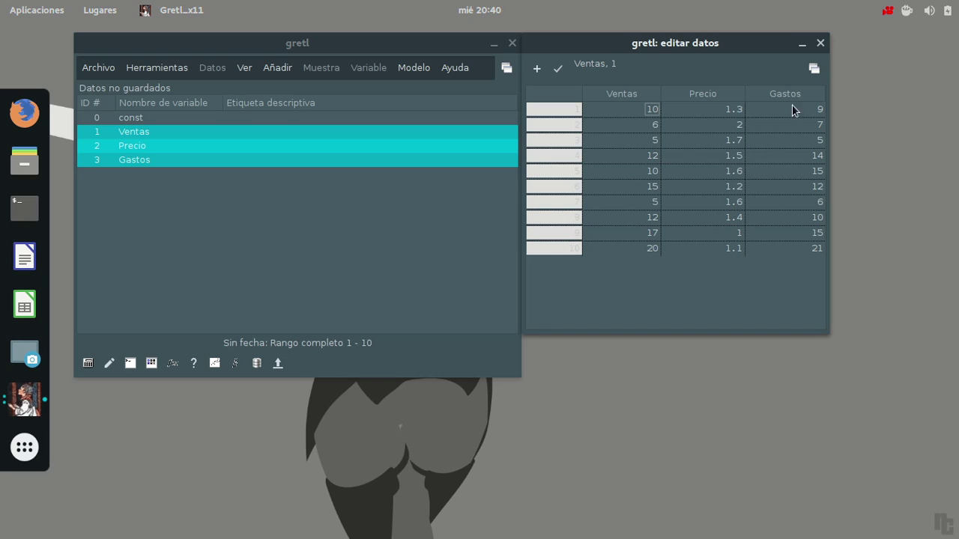
{"action": "left_click", "coordinate": [822, 44]}
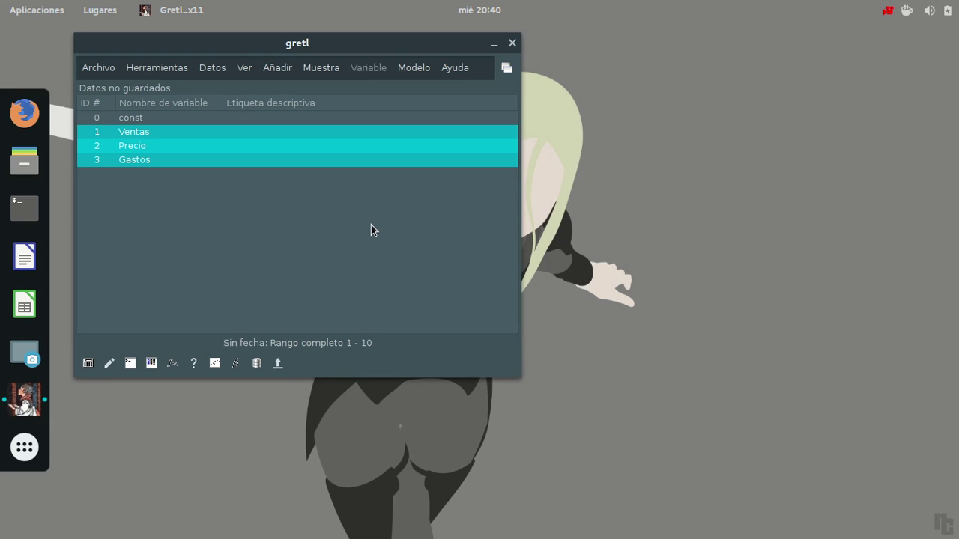
Step: Examine the file formats offered for saving the dataset under a new name, and cancel without saving
{"action": "left_click", "coordinate": [210, 70]}
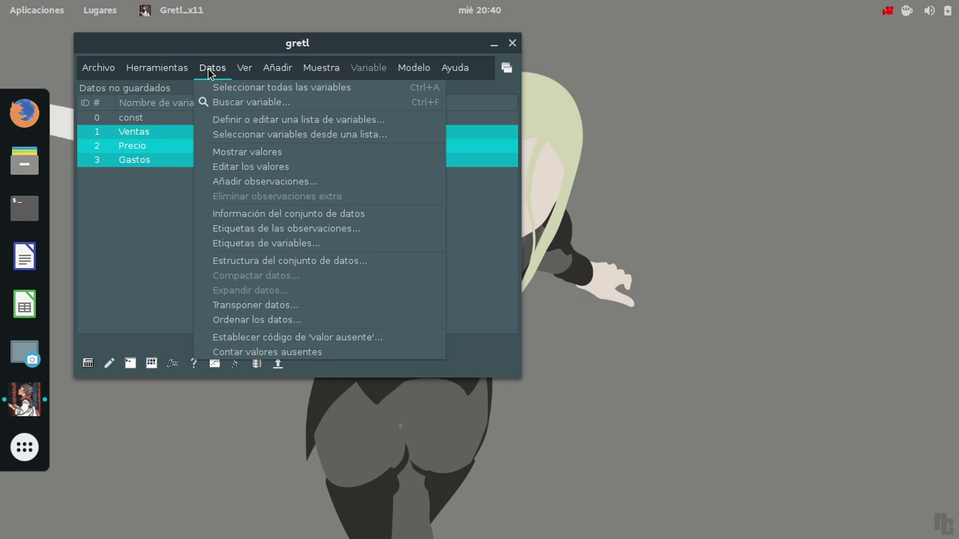
{"action": "left_click", "coordinate": [178, 70]}
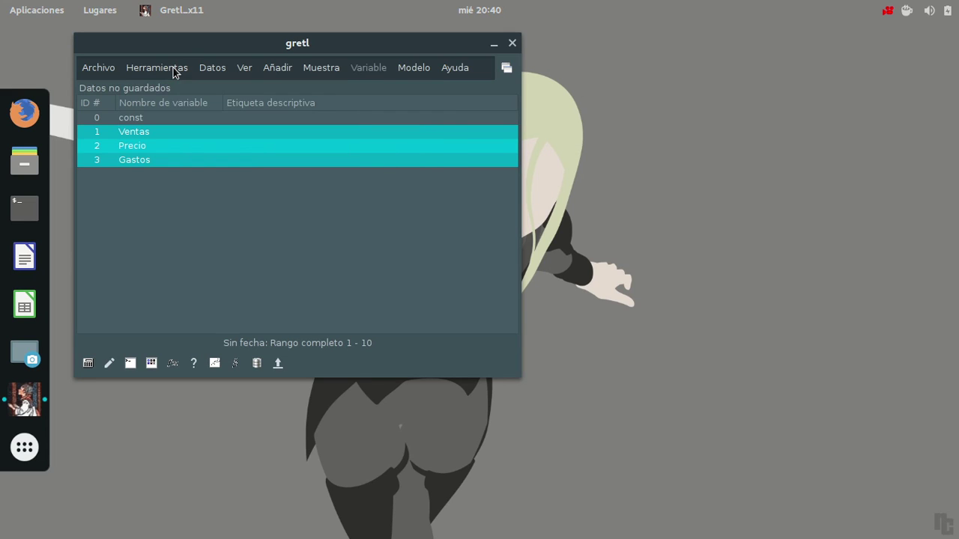
{"action": "left_click", "coordinate": [99, 71]}
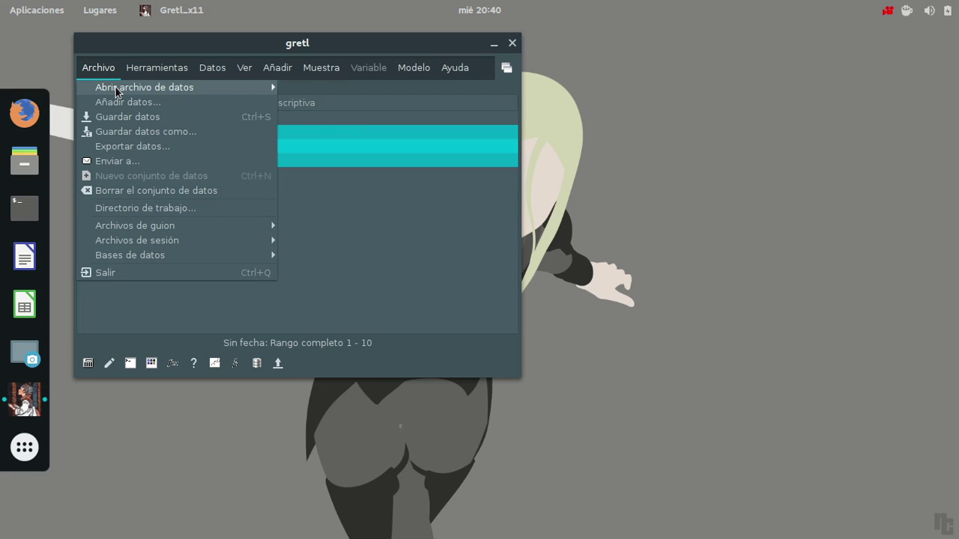
{"action": "mouse_move", "coordinate": [117, 93]}
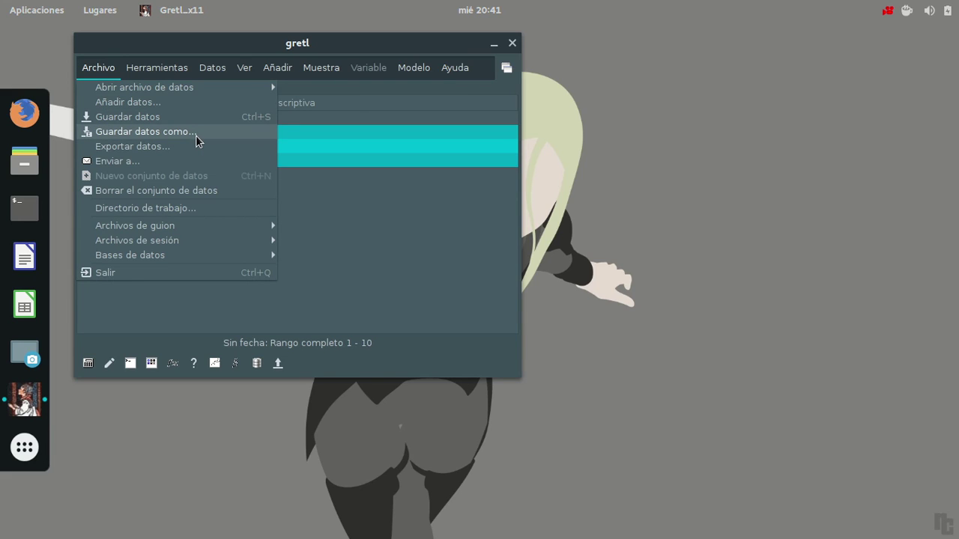
{"action": "left_click", "coordinate": [153, 134]}
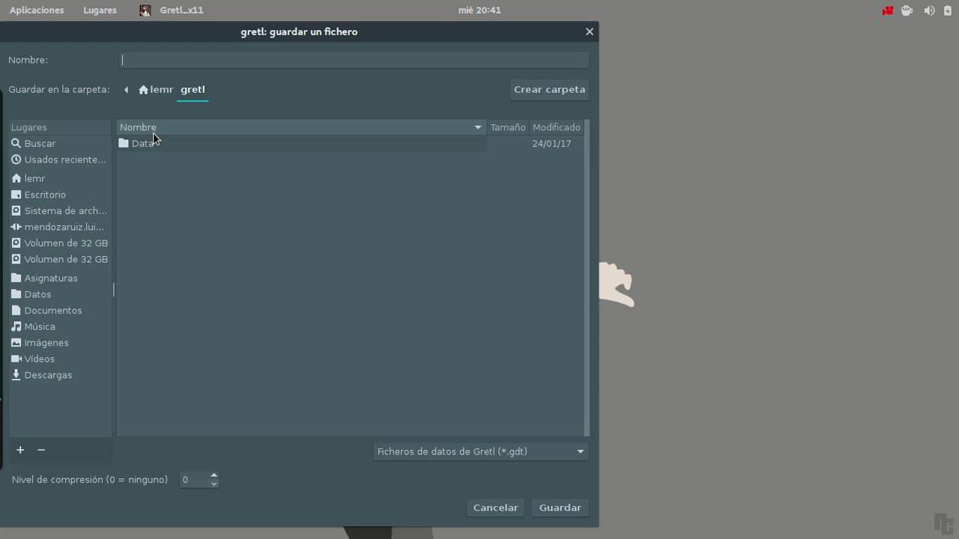
{"action": "left_click_drag", "start_coordinate": [223, 45], "coordinate": [358, 44]}
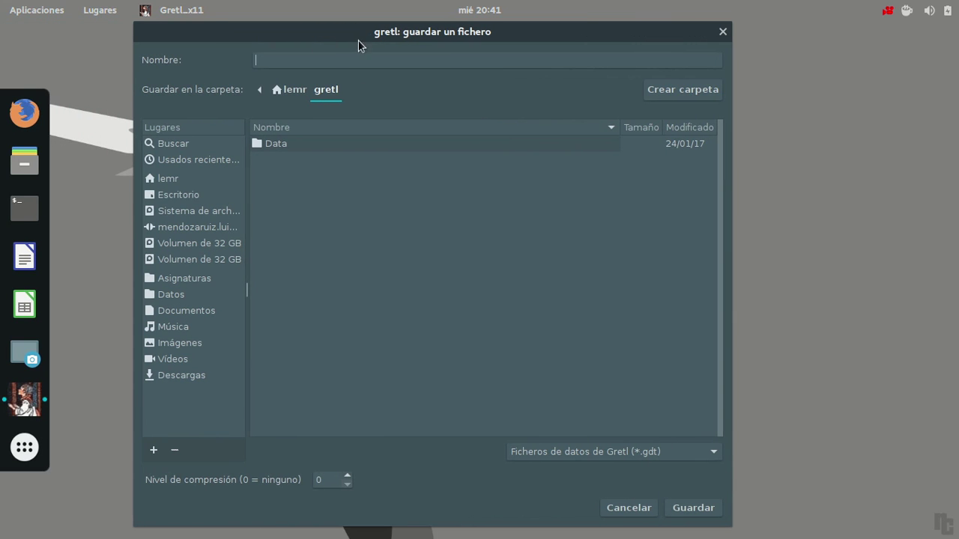
{"action": "left_click", "coordinate": [699, 452]}
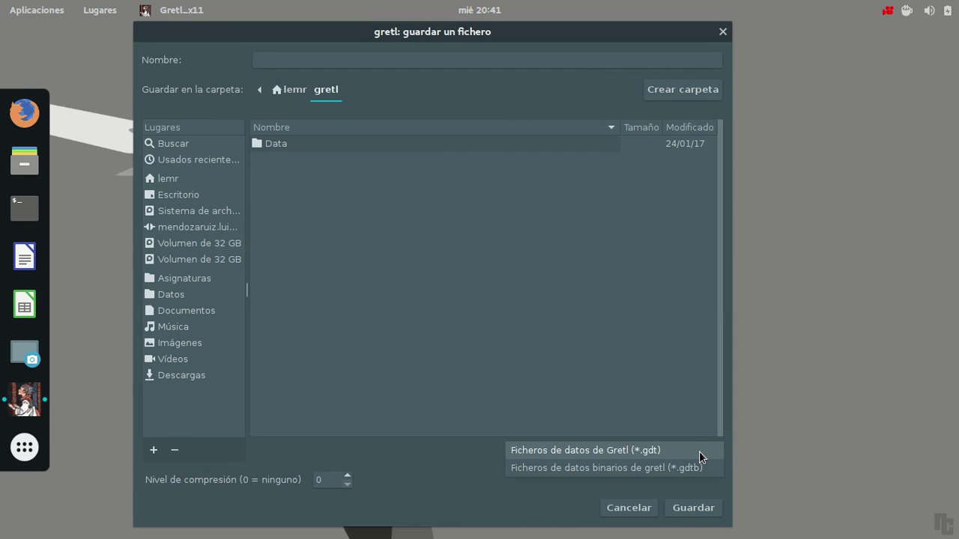
{"action": "left_click", "coordinate": [603, 339]}
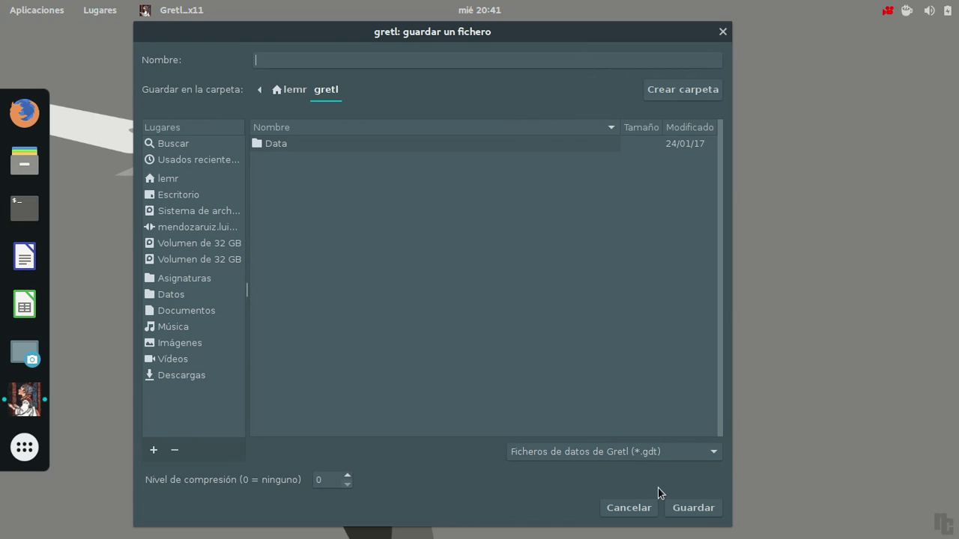
{"action": "left_click", "coordinate": [639, 514]}
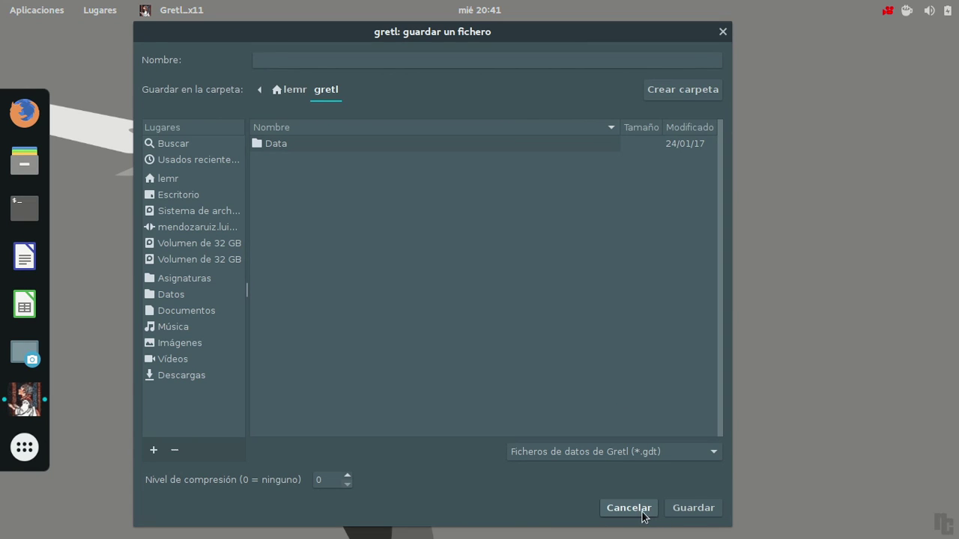
Step: Examine the formats offered for exporting Ventas, Precio and Gastos, and cancel the export
{"action": "left_click", "coordinate": [245, 67]}
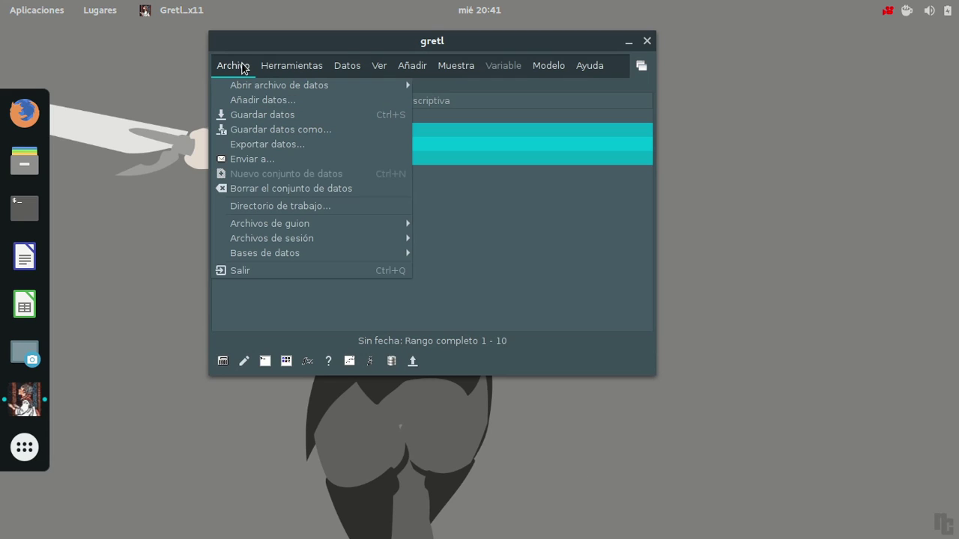
{"action": "left_click", "coordinate": [309, 145]}
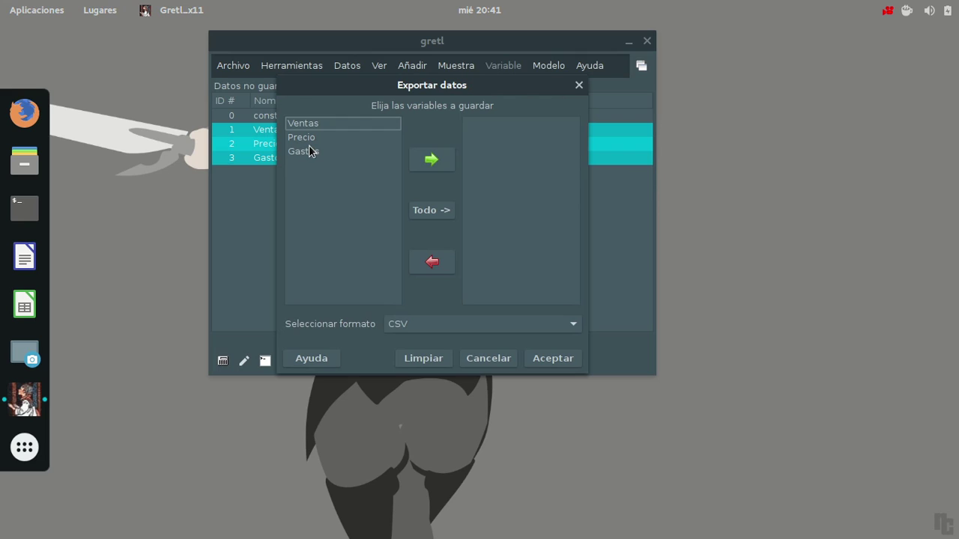
{"action": "left_click_drag", "start_coordinate": [333, 131], "coordinate": [334, 153]}
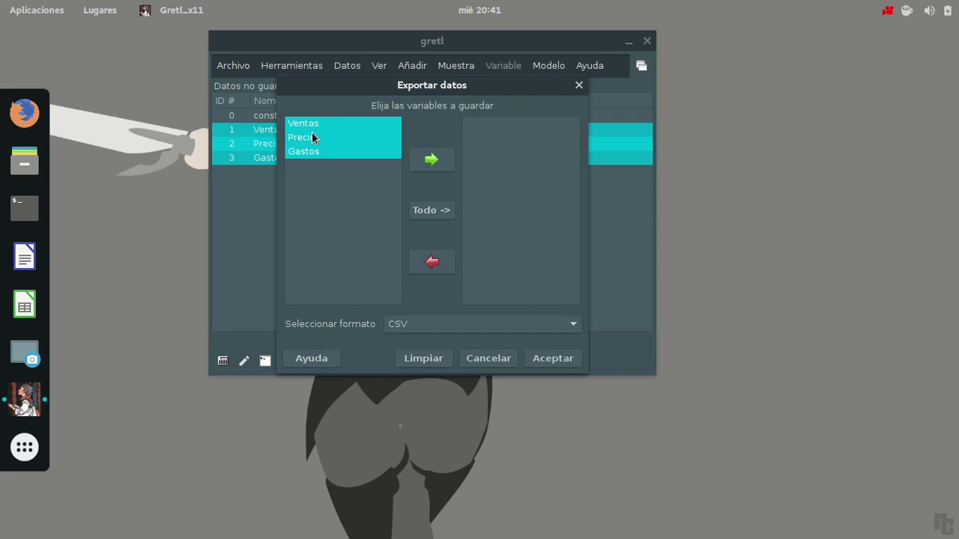
{"action": "left_click", "coordinate": [575, 323]}
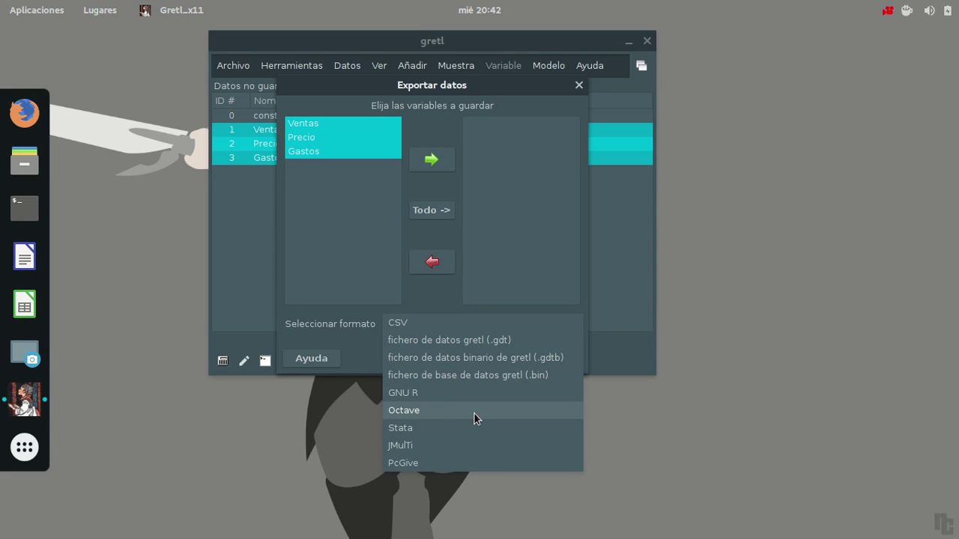
{"action": "left_click", "coordinate": [385, 267]}
{"action": "left_click", "coordinate": [489, 359]}
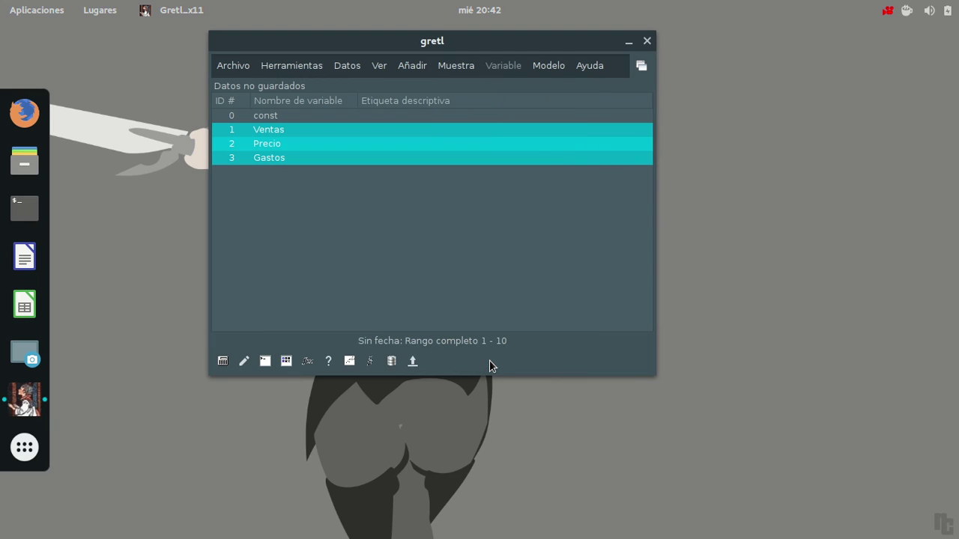
{"action": "left_click", "coordinate": [233, 66]}
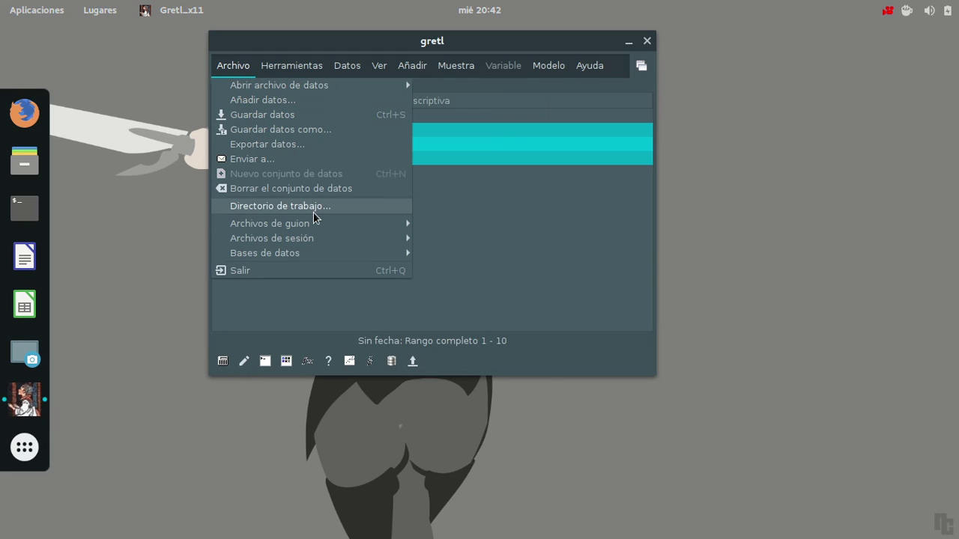
{"action": "mouse_move", "coordinate": [324, 257]}
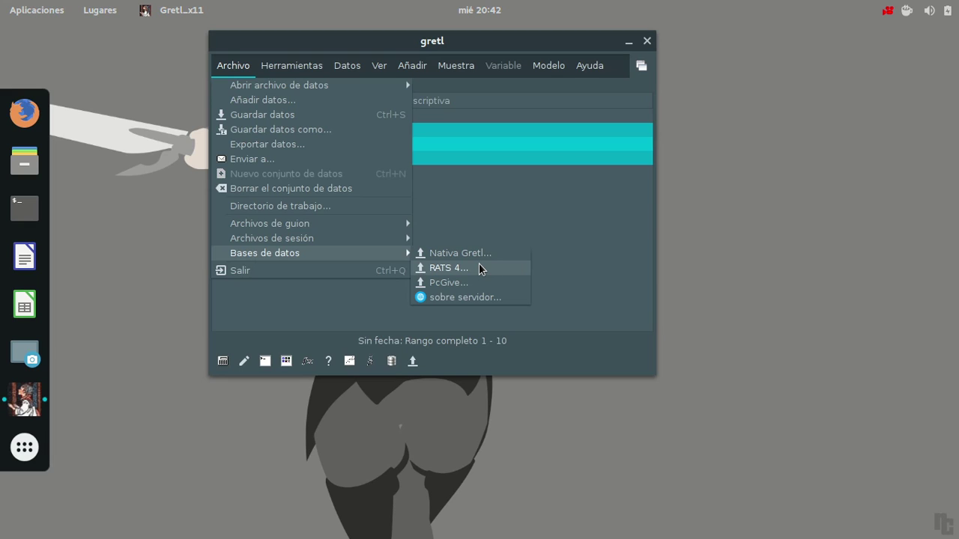
{"action": "mouse_move", "coordinate": [274, 73]}
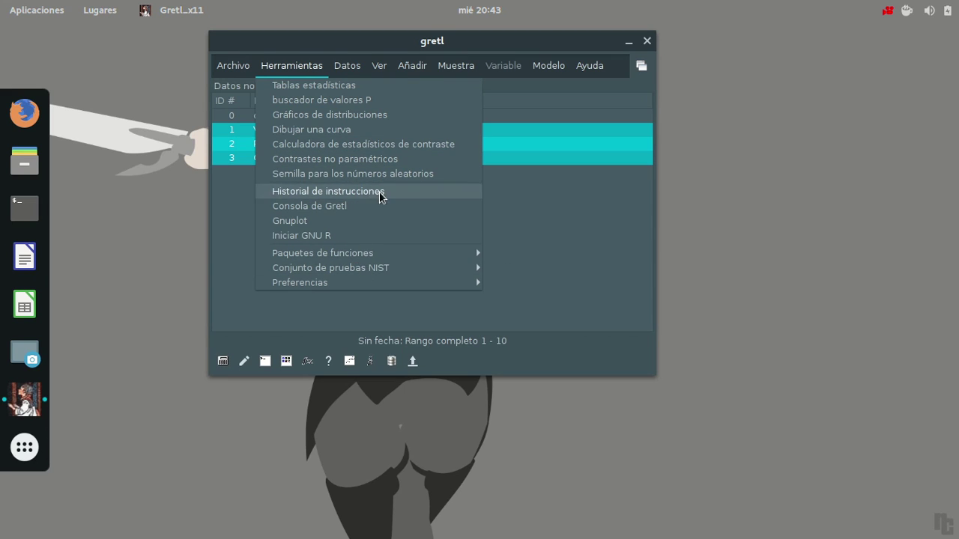
{"action": "mouse_move", "coordinate": [348, 68]}
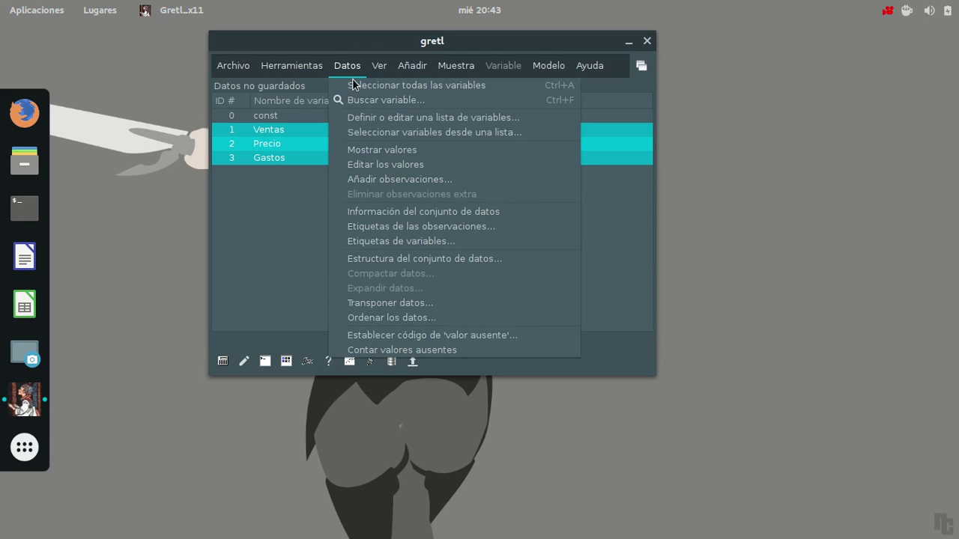
Step: Create an X-Y scatter plot with Precio on the X axis and Ventas on the Y axis
{"action": "mouse_move", "coordinate": [375, 75]}
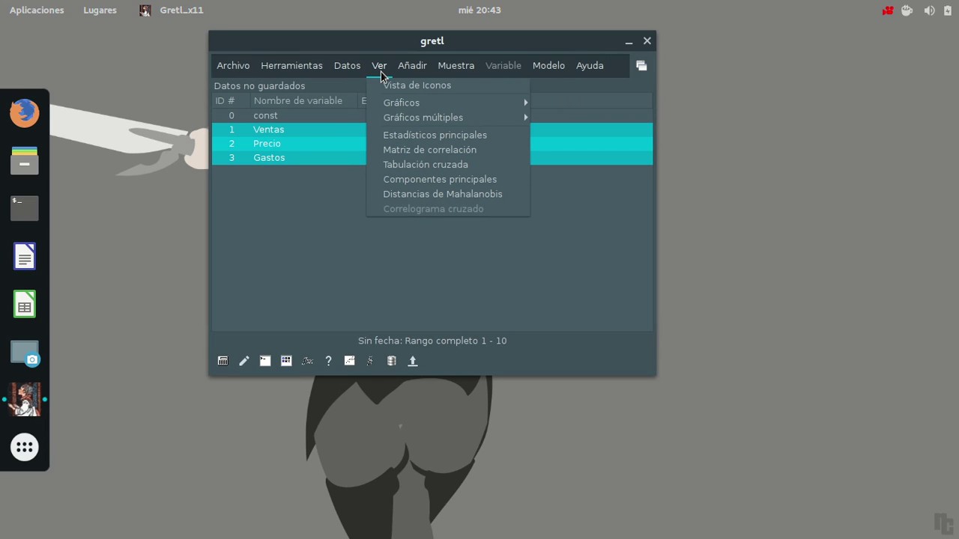
{"action": "mouse_move", "coordinate": [394, 105]}
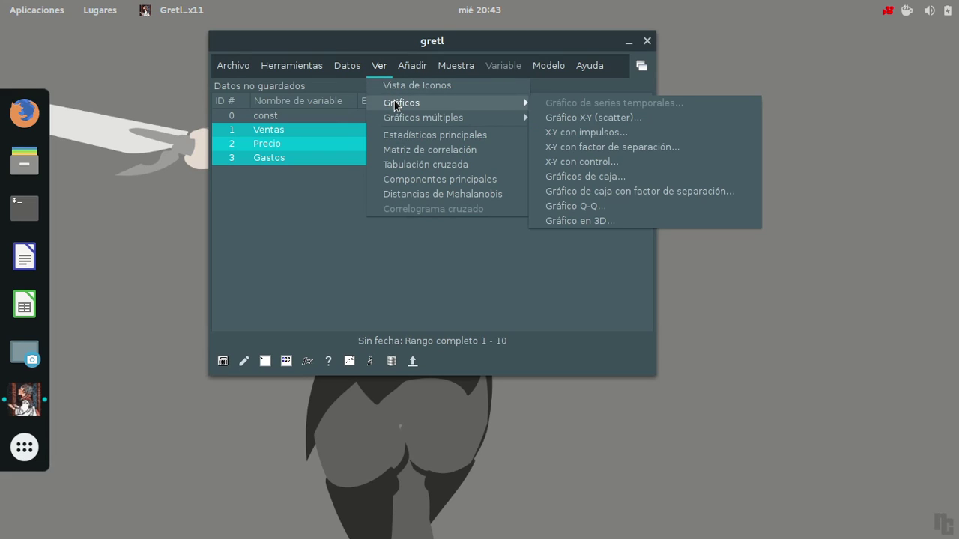
{"action": "left_click", "coordinate": [646, 119]}
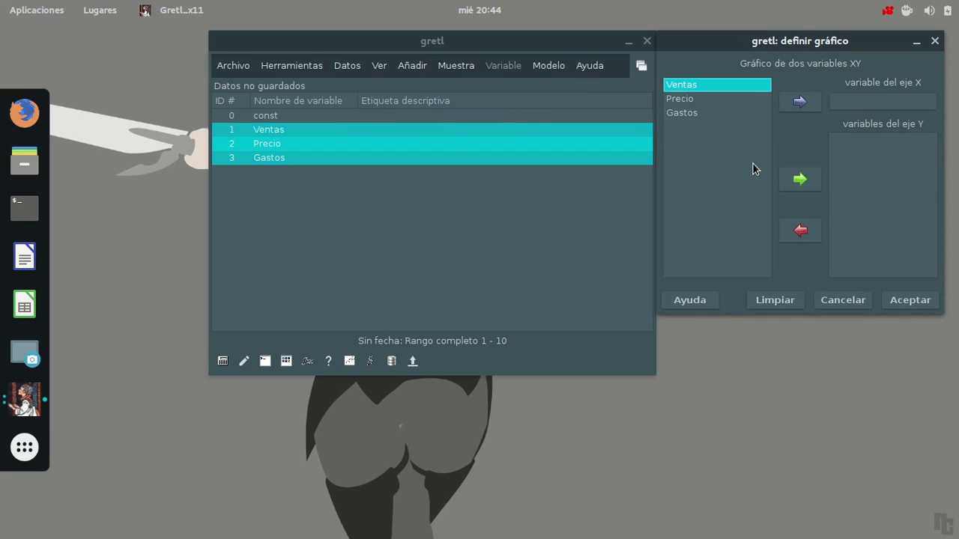
{"action": "left_click", "coordinate": [702, 104]}
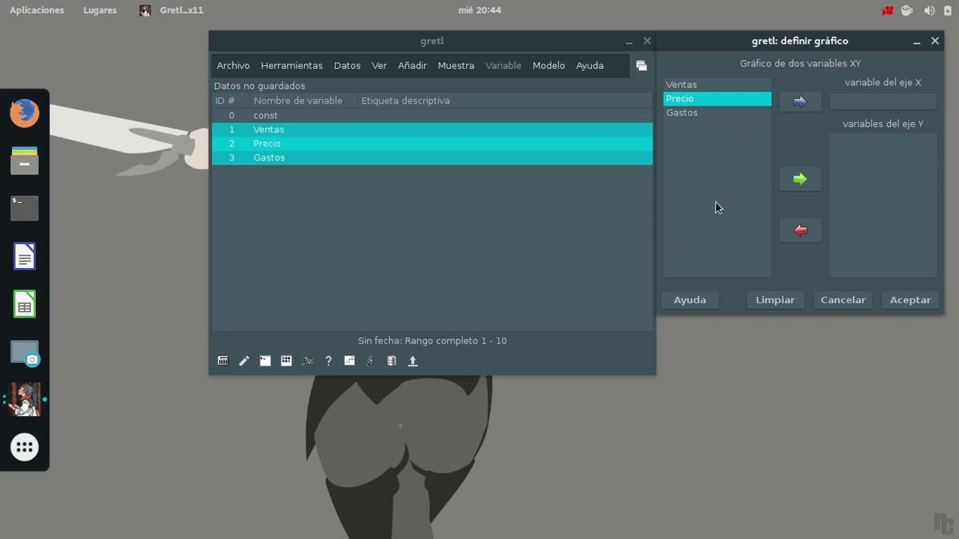
{"action": "left_click", "coordinate": [793, 105]}
{"action": "left_click_drag", "start_coordinate": [441, 48], "coordinate": [293, 43]}
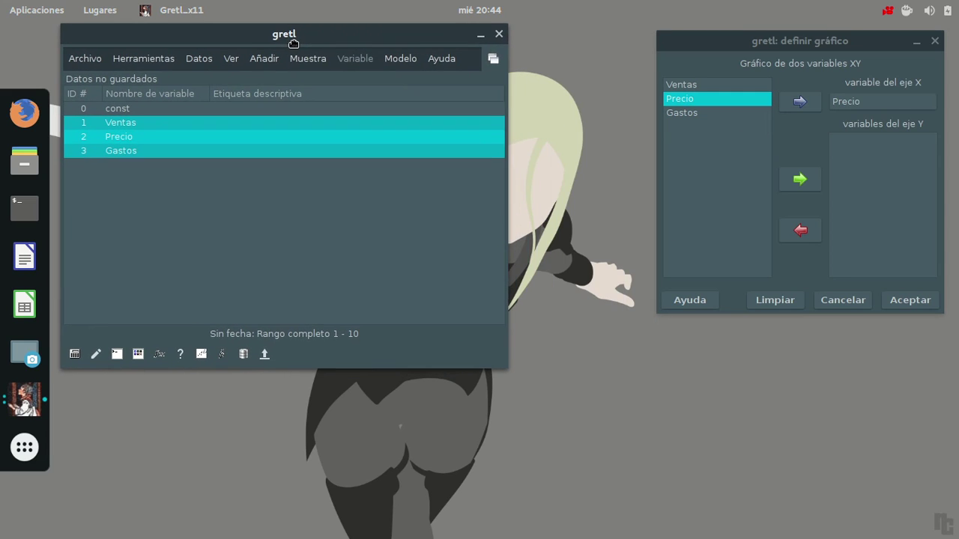
{"action": "left_click_drag", "start_coordinate": [771, 44], "coordinate": [640, 35]}
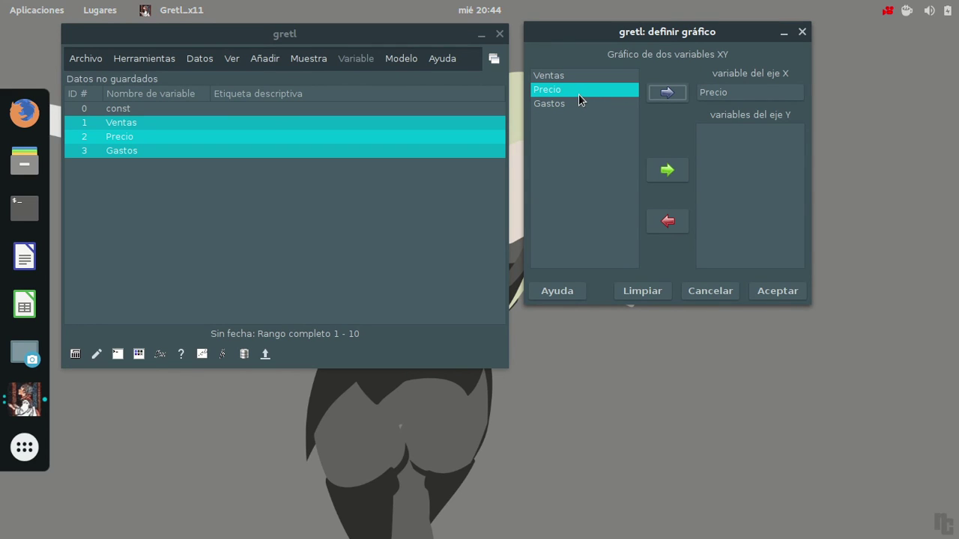
{"action": "left_click", "coordinate": [571, 76]}
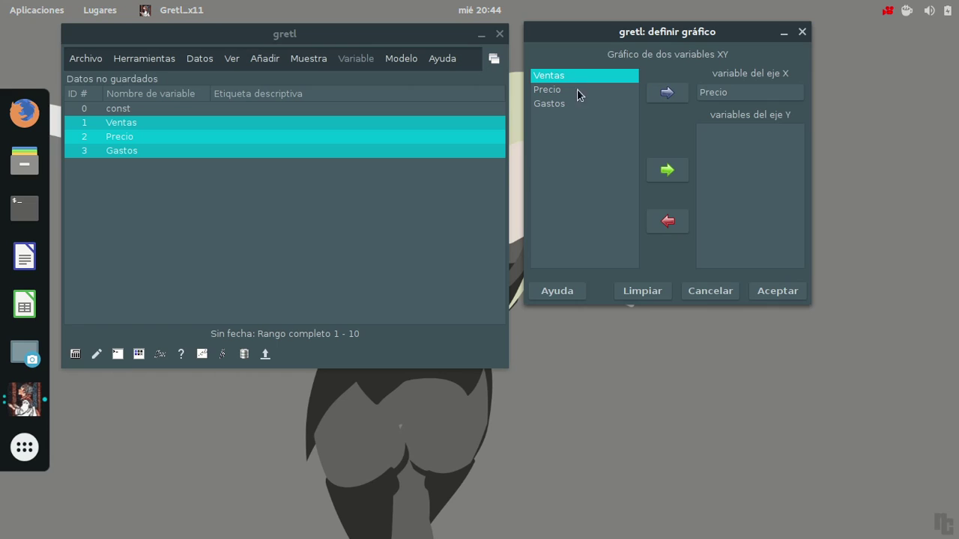
{"action": "left_click", "coordinate": [667, 171]}
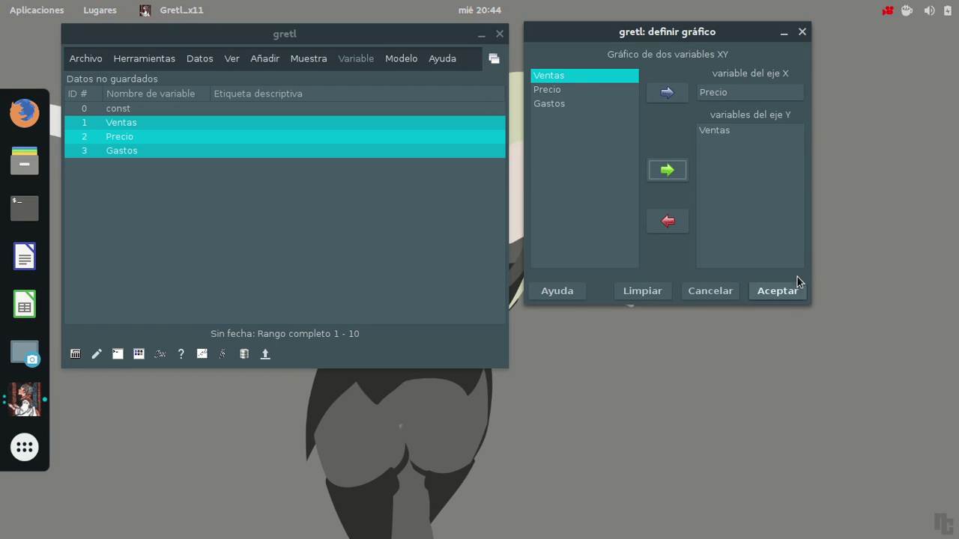
{"action": "left_click", "coordinate": [786, 293]}
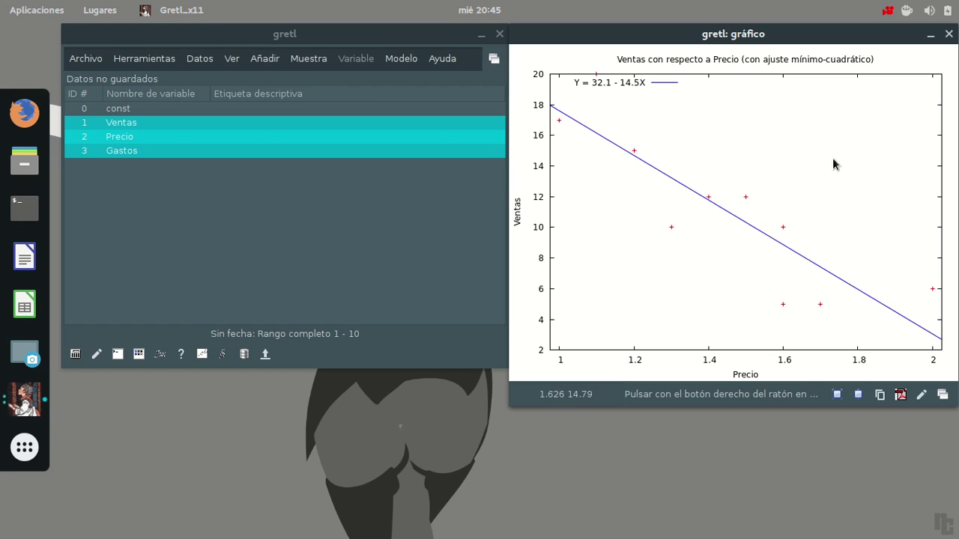
Step: Open the scatter plot's settings for editing and set the graph font to Ubuntu Light, size 10
{"action": "right_click", "coordinate": [592, 199]}
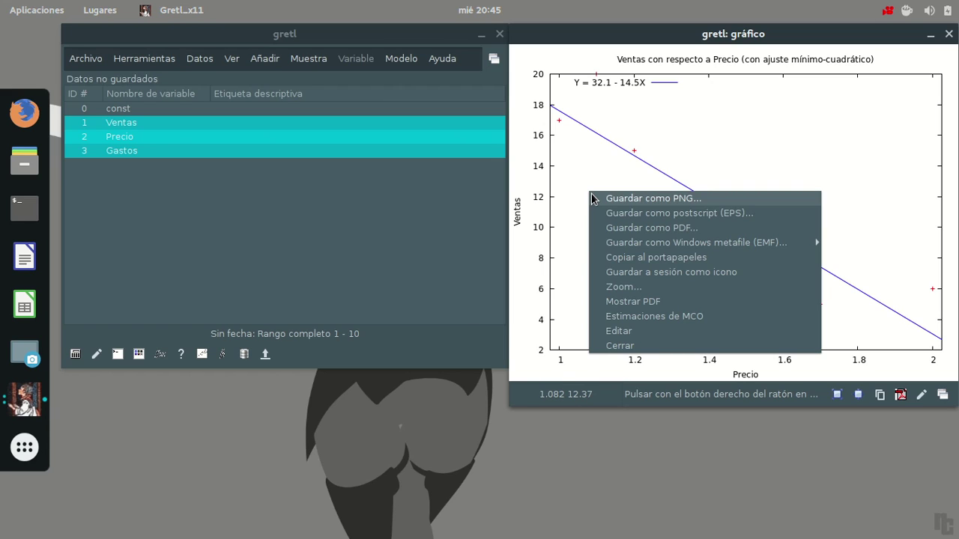
{"action": "left_click", "coordinate": [625, 333]}
{"action": "left_click_drag", "start_coordinate": [584, 226], "coordinate": [347, 78]}
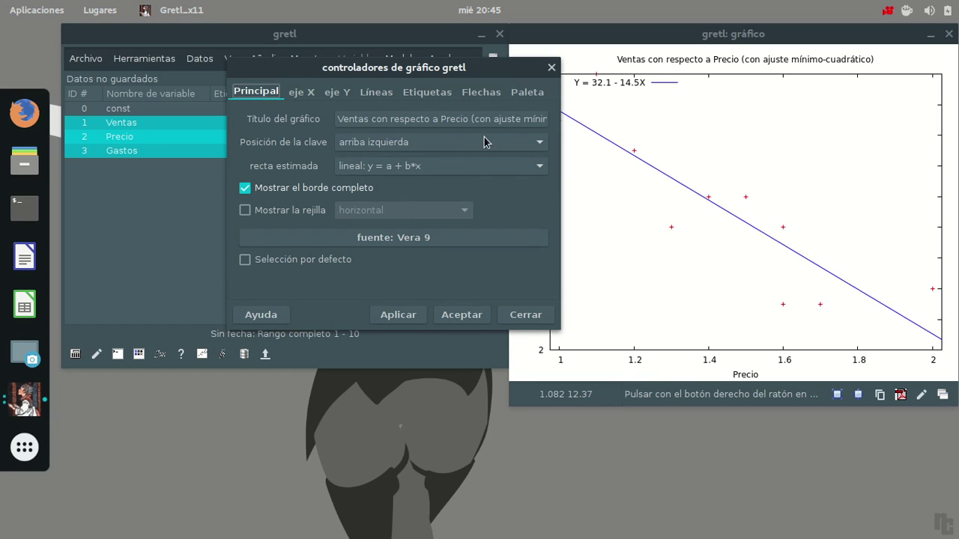
{"action": "left_click", "coordinate": [447, 240]}
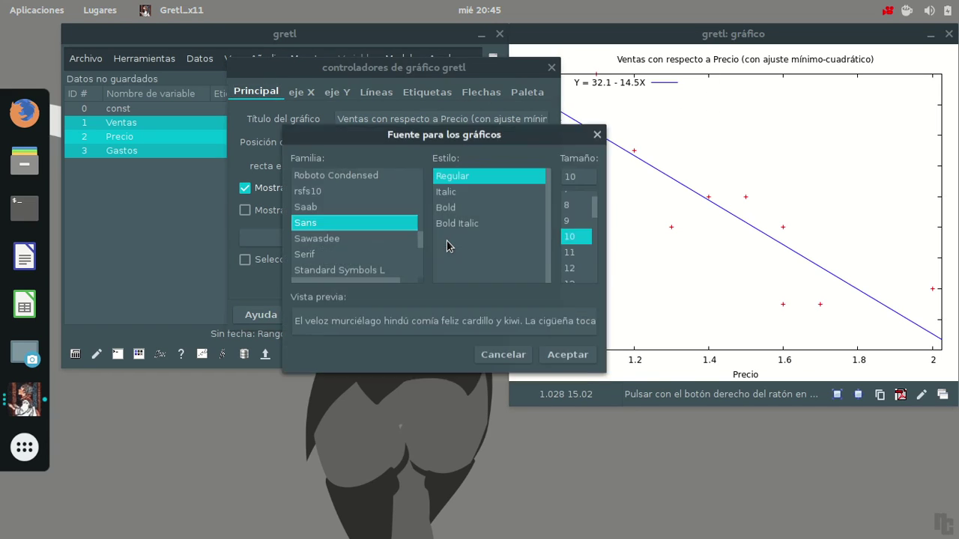
{"action": "type", "text": "u"}
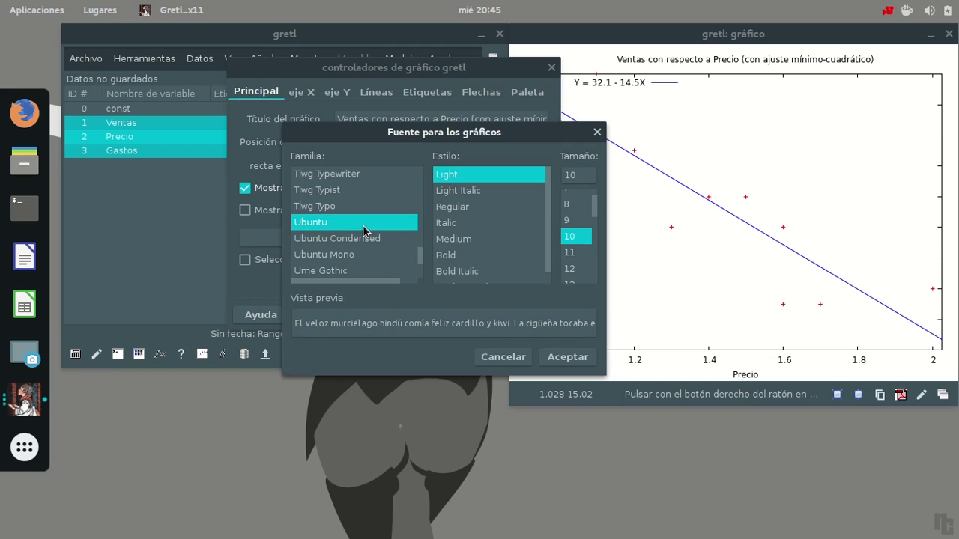
{"action": "left_click", "coordinate": [569, 358]}
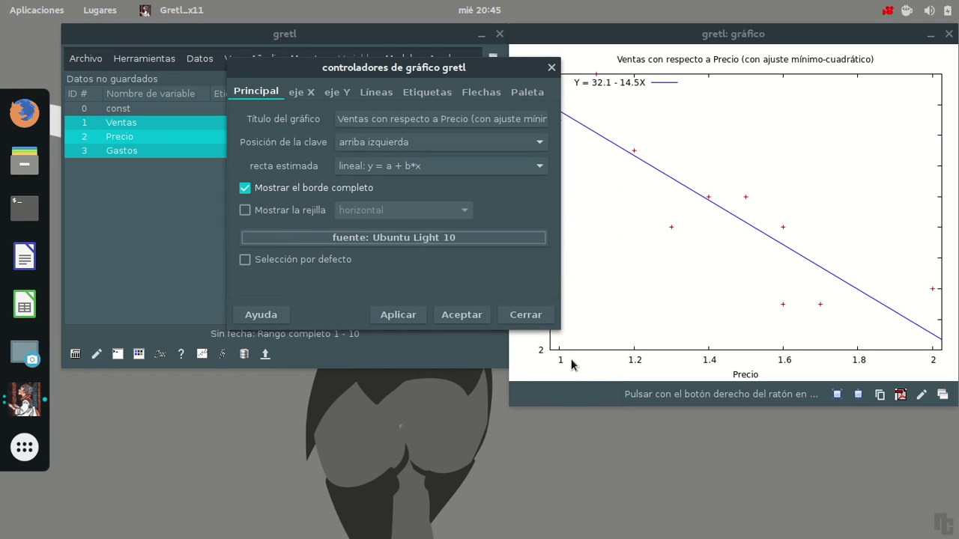
Step: Mark the data points with filled squares, set the line width of both series to 2, and apply the graph settings
{"action": "left_click", "coordinate": [316, 99]}
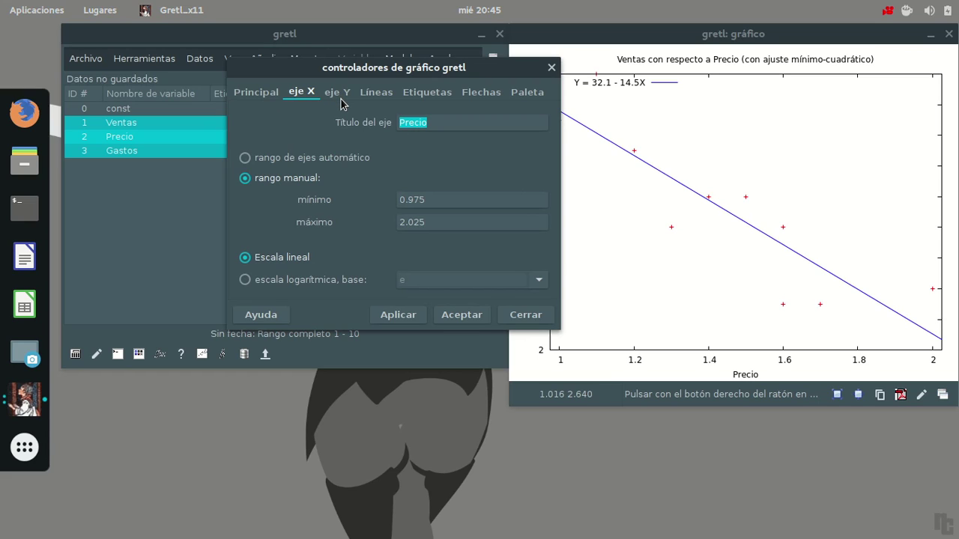
{"action": "left_click", "coordinate": [381, 102]}
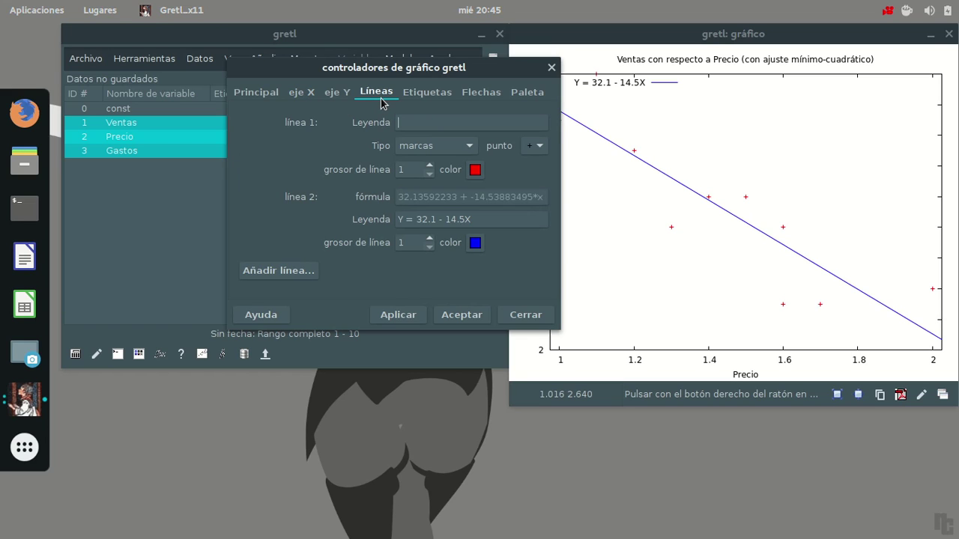
{"action": "left_click", "coordinate": [271, 98]}
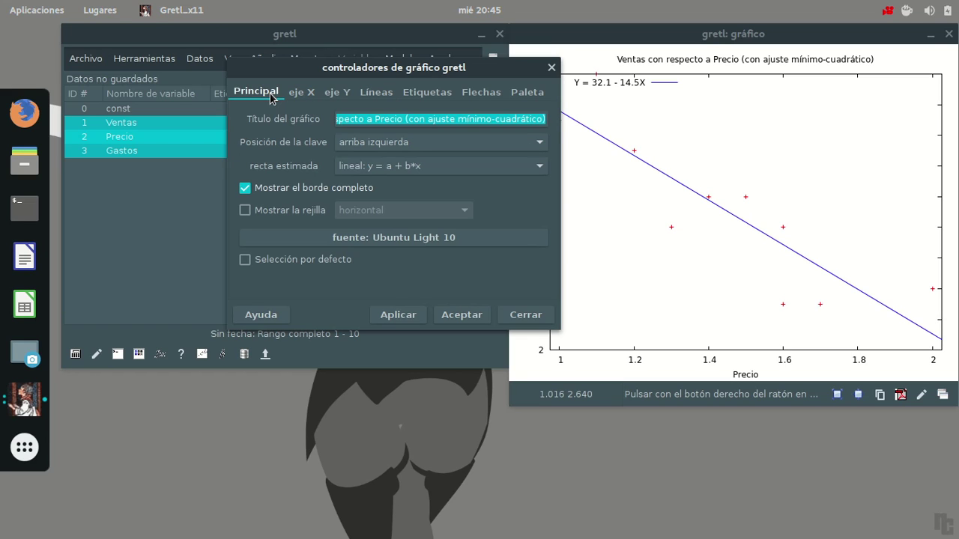
{"action": "left_click", "coordinate": [376, 93]}
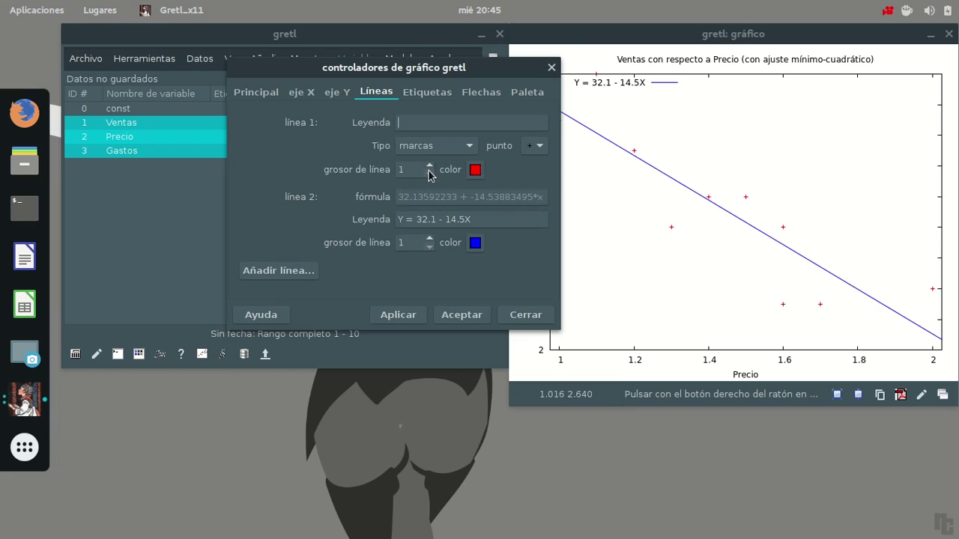
{"action": "left_click", "coordinate": [535, 145]}
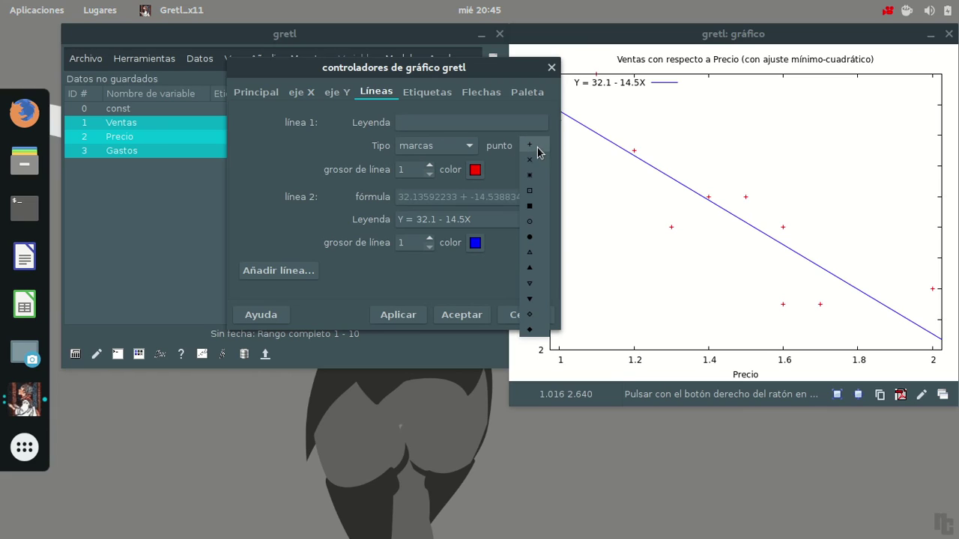
{"action": "left_click", "coordinate": [532, 206]}
{"action": "left_click", "coordinate": [430, 165]}
{"action": "left_click", "coordinate": [431, 239]}
{"action": "left_click", "coordinate": [416, 316]}
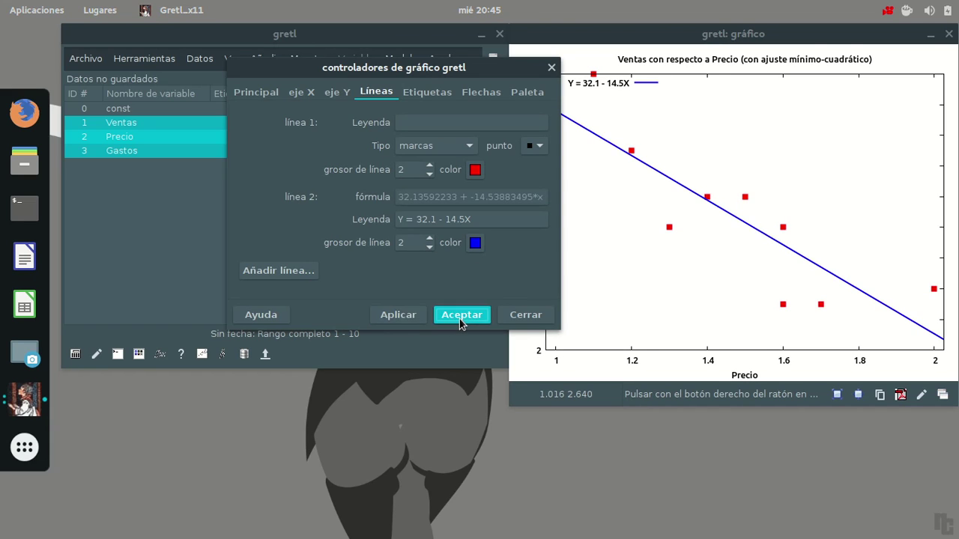
{"action": "left_click", "coordinate": [461, 315]}
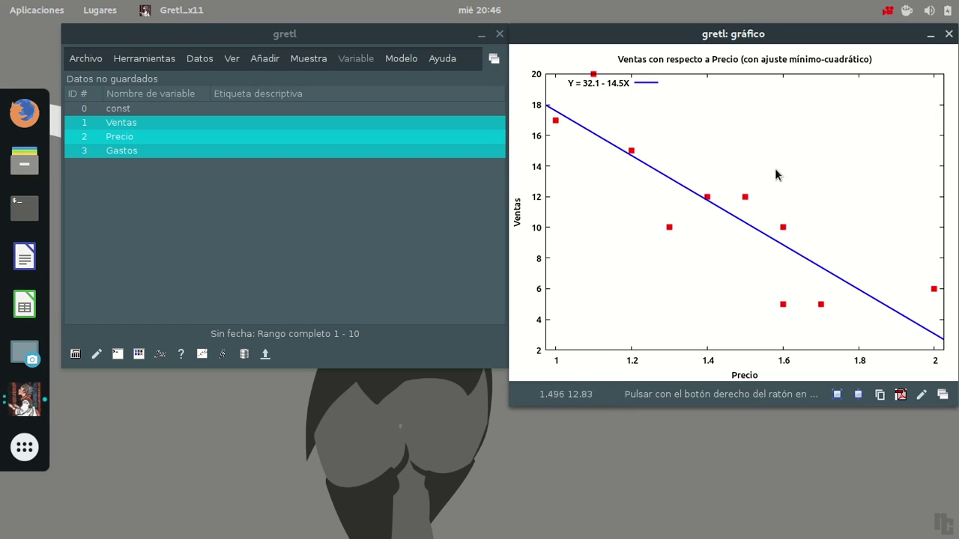
Step: Review the save, copy and estimation options offered for the scatter plot, and close the graph
{"action": "right_click", "coordinate": [673, 143]}
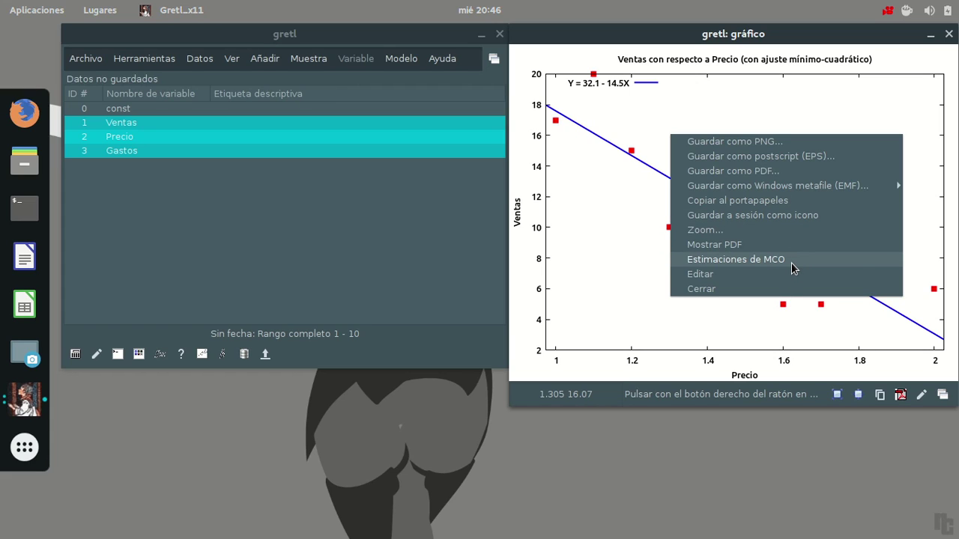
{"action": "left_click", "coordinate": [600, 250]}
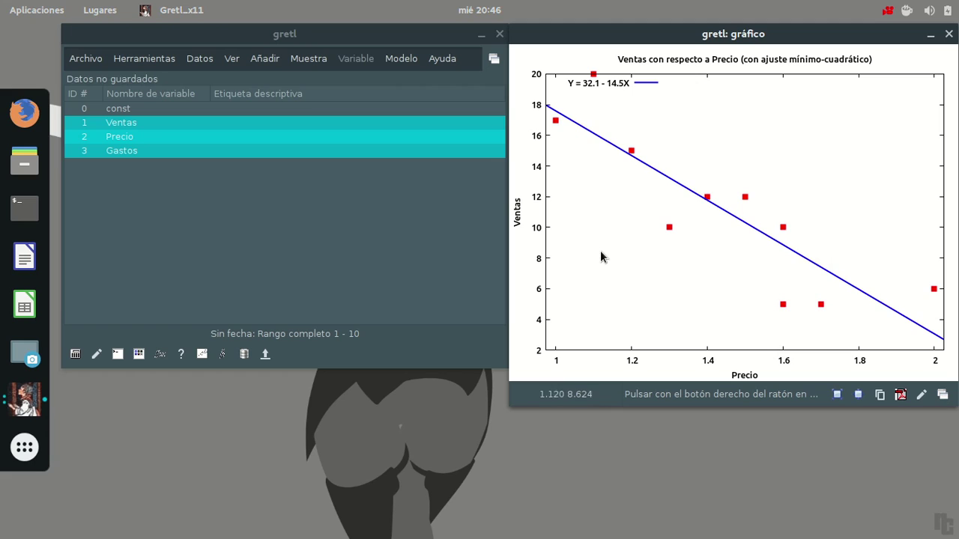
{"action": "left_click", "coordinate": [949, 34]}
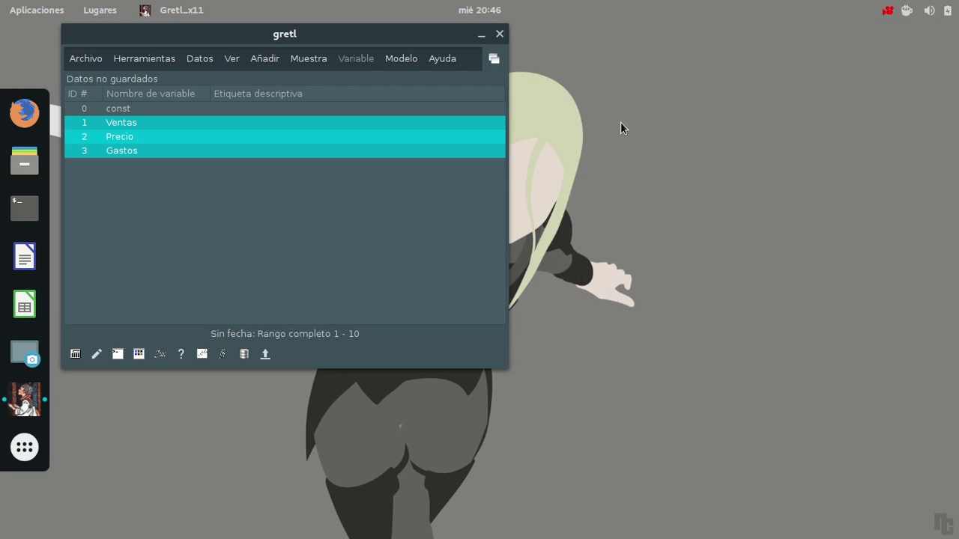
Step: Create an interactive 3D plot with Precio on the X axis, Gastos on the Y axis and Ventas on the Z axis
{"action": "left_click", "coordinate": [231, 60]}
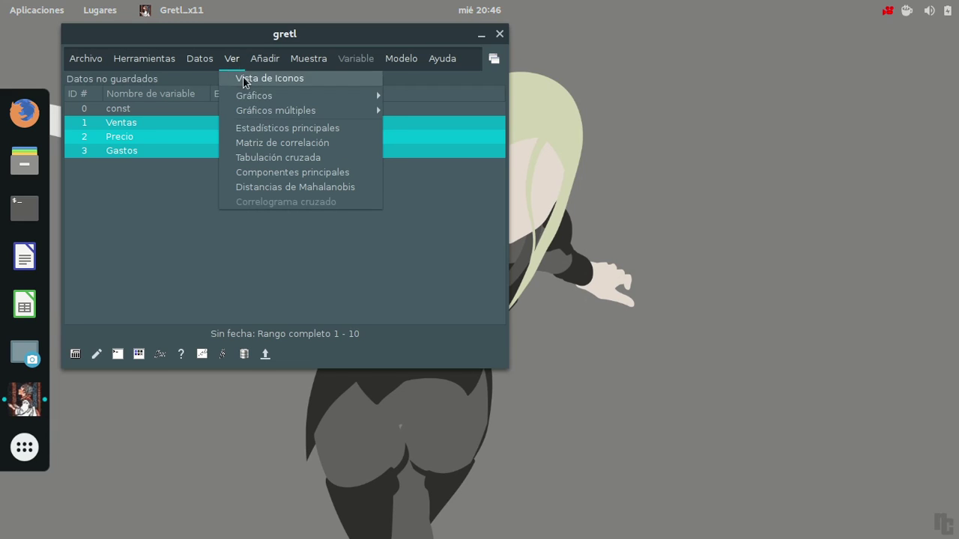
{"action": "mouse_move", "coordinate": [269, 102]}
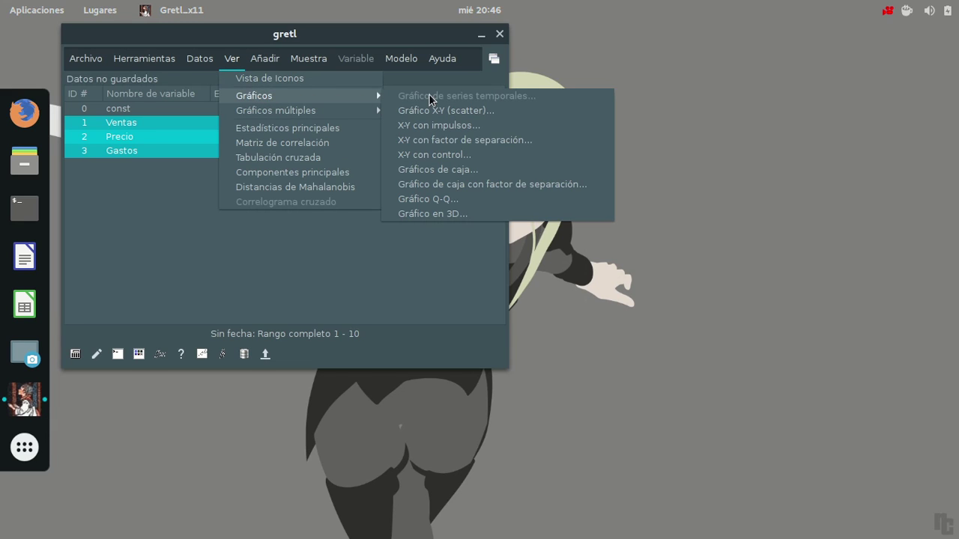
{"action": "left_click", "coordinate": [478, 217]}
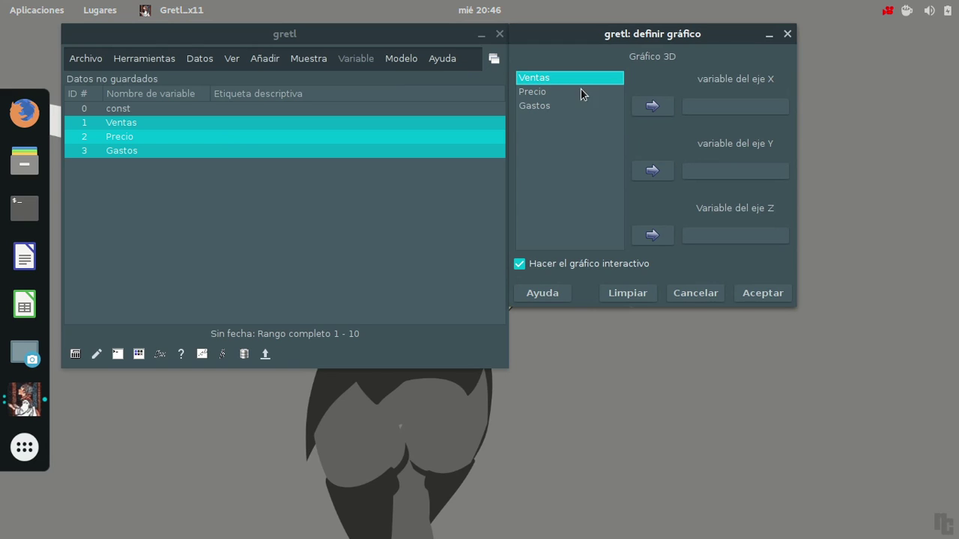
{"action": "left_click", "coordinate": [651, 235]}
{"action": "left_click", "coordinate": [554, 92]}
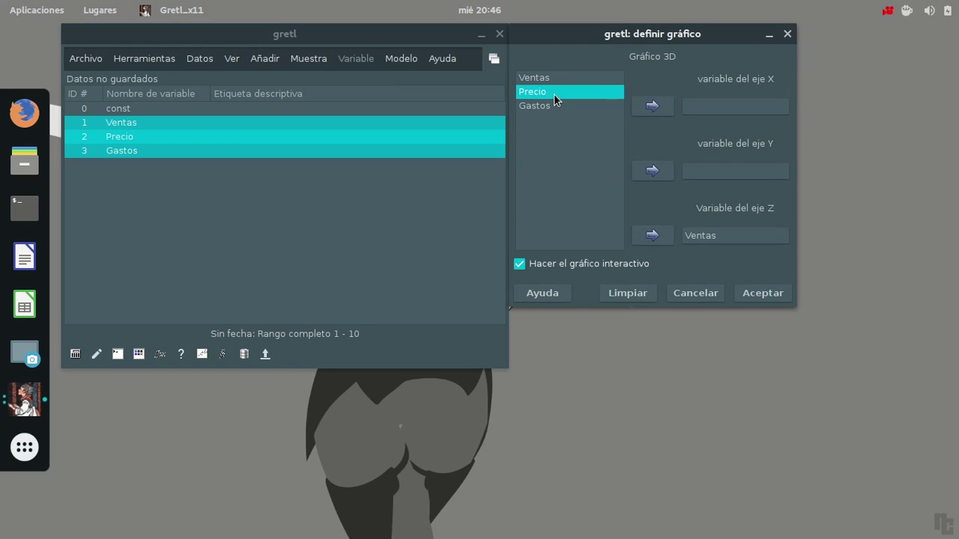
{"action": "left_click", "coordinate": [652, 106]}
{"action": "left_click", "coordinate": [558, 107]}
{"action": "left_click", "coordinate": [649, 171]}
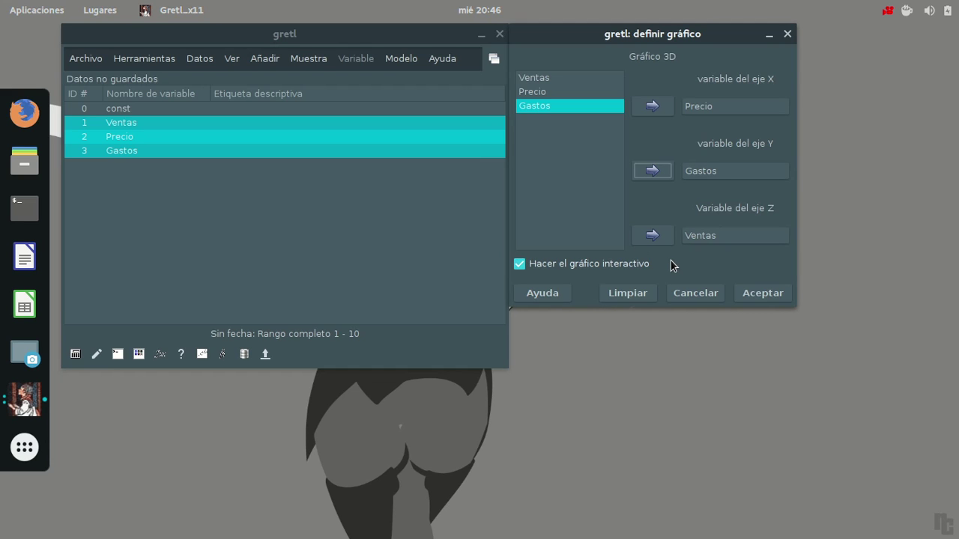
{"action": "left_click", "coordinate": [762, 293]}
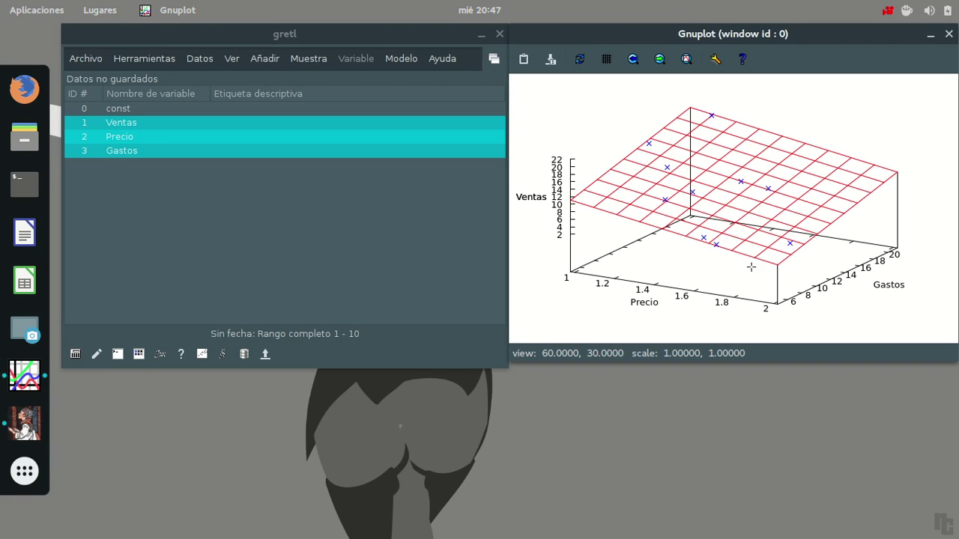
Step: Examine how Ventas varies with Precio and Gastos by rotating the 3D plot to different angles, and close the plot
{"action": "left_click_drag", "start_coordinate": [729, 274], "coordinate": [728, 251]}
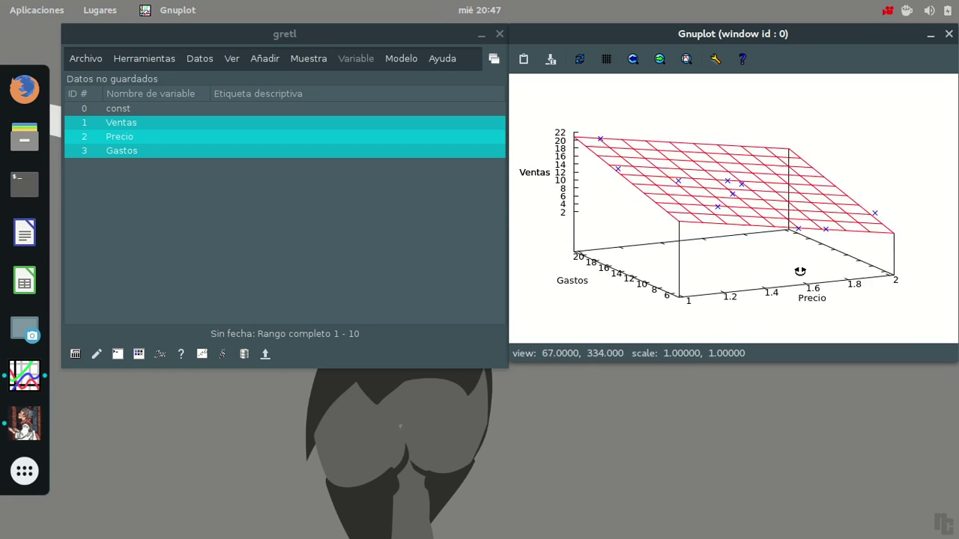
{"action": "left_click_drag", "start_coordinate": [732, 261], "coordinate": [711, 261]}
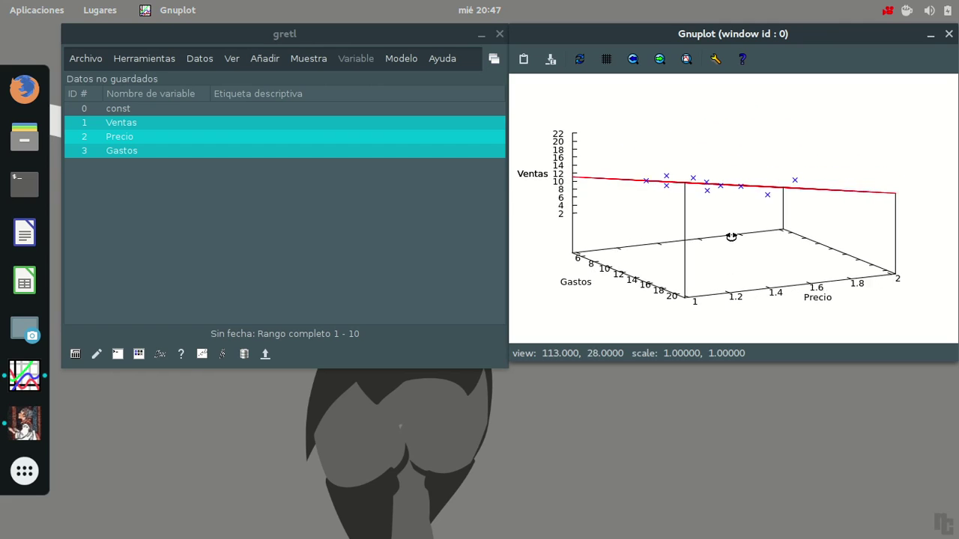
{"action": "mouse_move", "coordinate": [770, 272]}
{"action": "left_mouse_down"}
{"action": "mouse_move", "coordinate": [781, 285]}
{"action": "mouse_move", "coordinate": [814, 257]}
{"action": "mouse_move", "coordinate": [832, 272]}
{"action": "mouse_move", "coordinate": [783, 267]}
{"action": "left_mouse_up"}
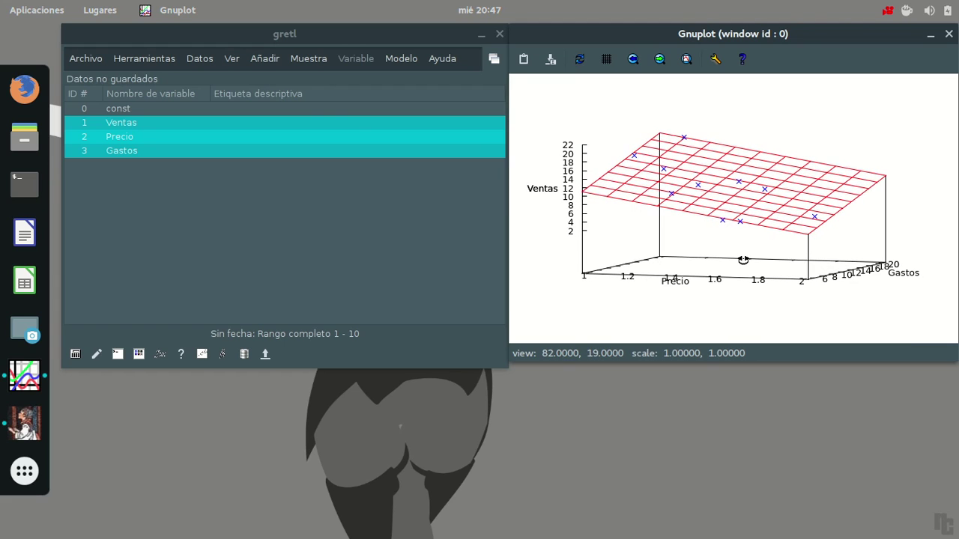
{"action": "mouse_move", "coordinate": [770, 258]}
{"action": "left_mouse_down"}
{"action": "mouse_move", "coordinate": [754, 267]}
{"action": "mouse_move", "coordinate": [769, 244]}
{"action": "mouse_move", "coordinate": [767, 260]}
{"action": "left_mouse_up"}
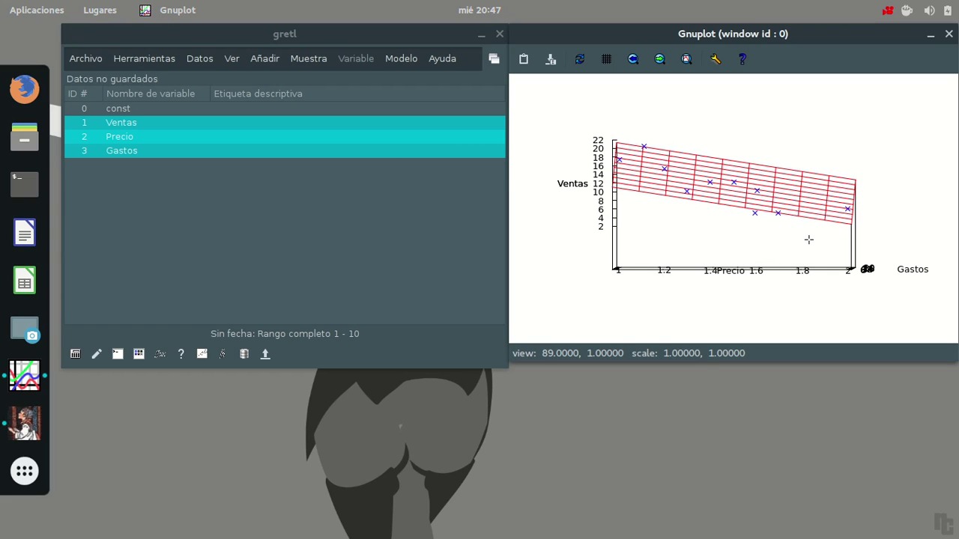
{"action": "left_click_drag", "start_coordinate": [700, 235], "coordinate": [562, 248]}
{"action": "mouse_move", "coordinate": [740, 248]}
{"action": "left_mouse_down"}
{"action": "mouse_move", "coordinate": [739, 240]}
{"action": "mouse_move", "coordinate": [742, 253]}
{"action": "left_mouse_up"}
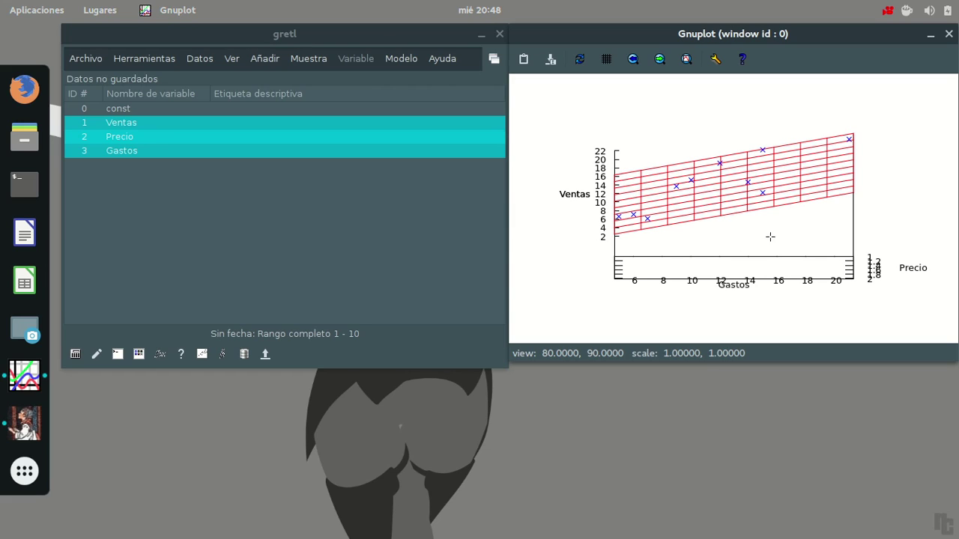
{"action": "left_click_drag", "start_coordinate": [694, 241], "coordinate": [807, 242]}
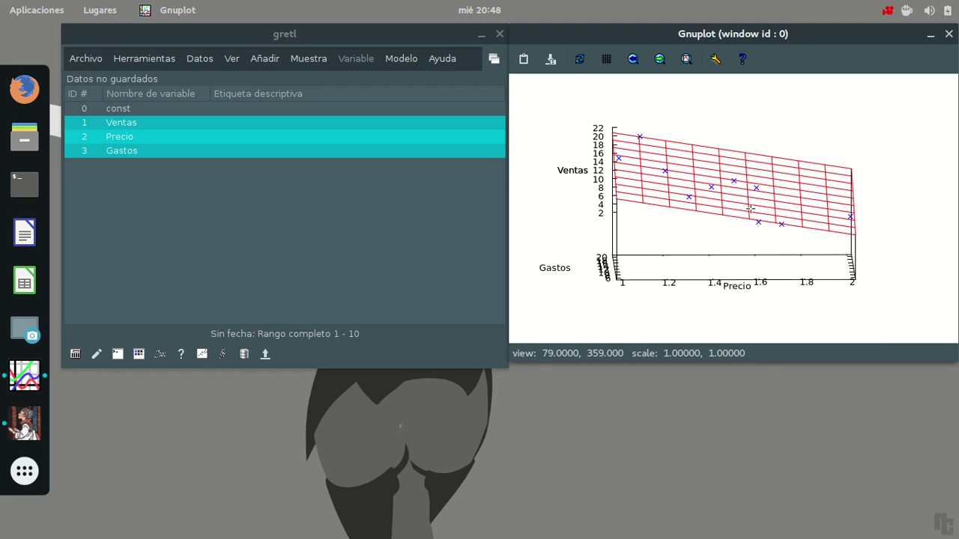
{"action": "left_click_drag", "start_coordinate": [789, 256], "coordinate": [719, 275]}
{"action": "left_click_drag", "start_coordinate": [678, 217], "coordinate": [779, 217]}
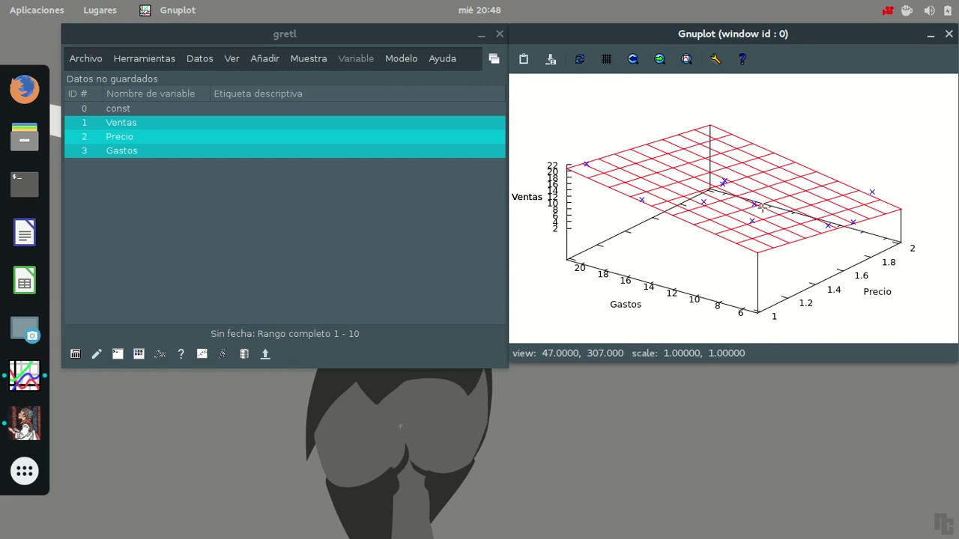
{"action": "left_click_drag", "start_coordinate": [824, 156], "coordinate": [757, 160]}
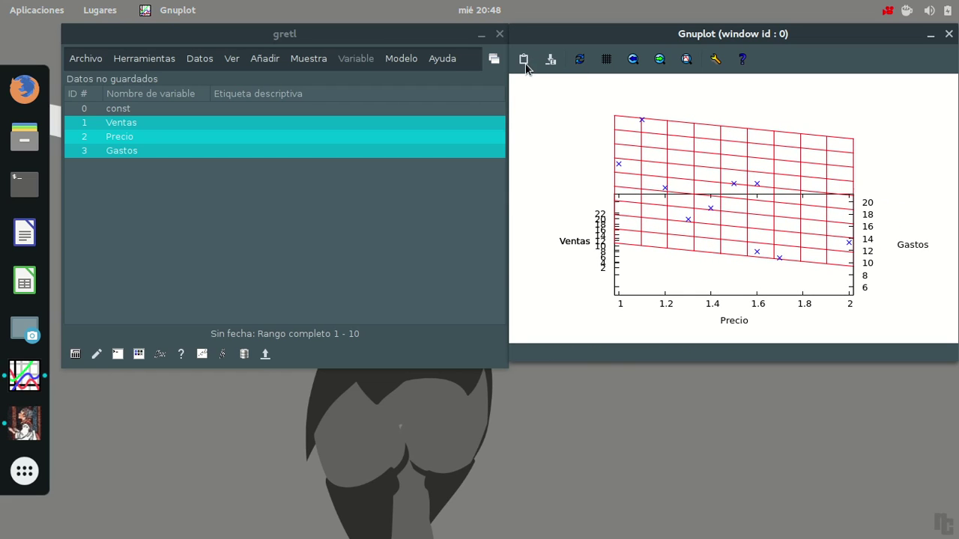
{"action": "mouse_move", "coordinate": [694, 42]}
{"action": "left_mouse_down"}
{"action": "mouse_move", "coordinate": [693, 60]}
{"action": "mouse_move", "coordinate": [688, 47]}
{"action": "left_mouse_up"}
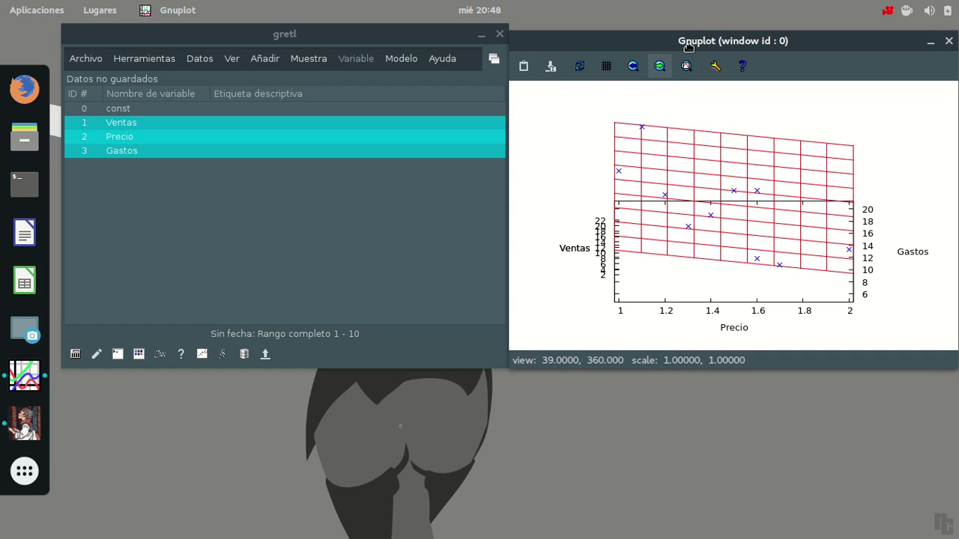
{"action": "left_click_drag", "start_coordinate": [805, 43], "coordinate": [773, 44]}
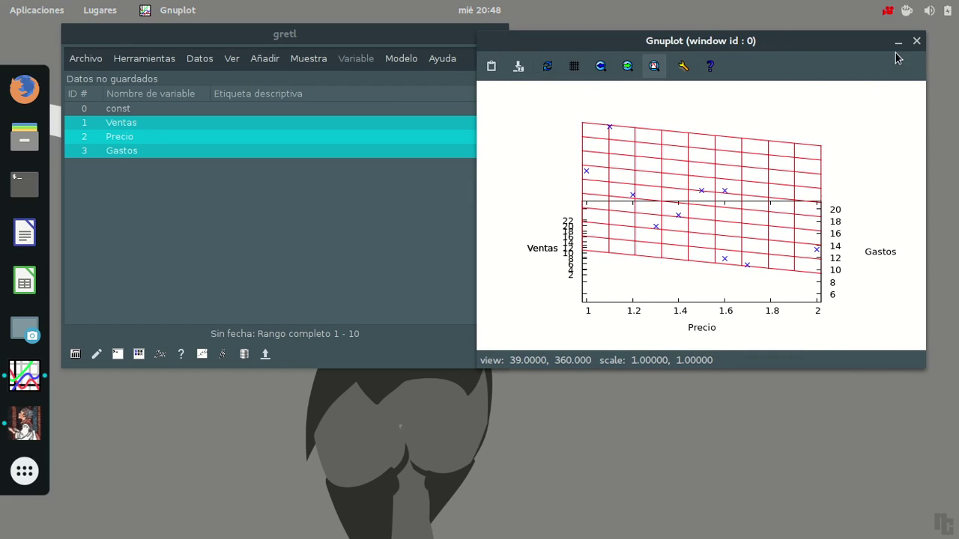
{"action": "left_click_drag", "start_coordinate": [718, 229], "coordinate": [749, 247]}
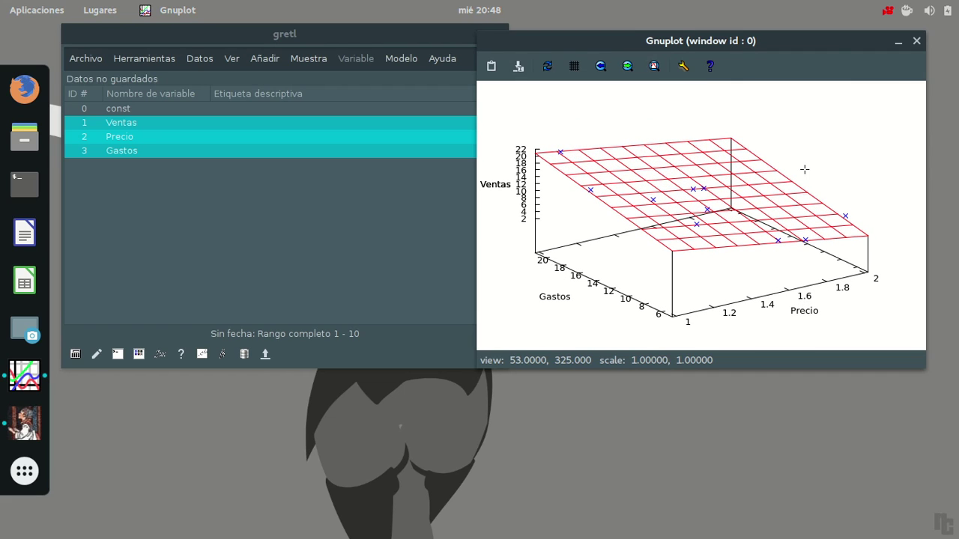
{"action": "left_click", "coordinate": [918, 46]}
Step: Compute the summary statistics for Ventas, Precio and Gastos
{"action": "left_click", "coordinate": [231, 59]}
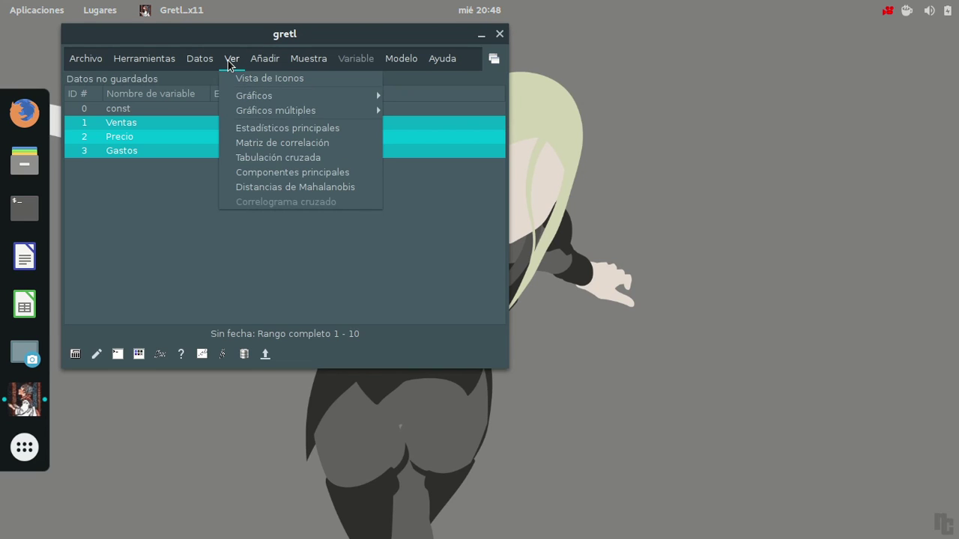
{"action": "left_click", "coordinate": [352, 135]}
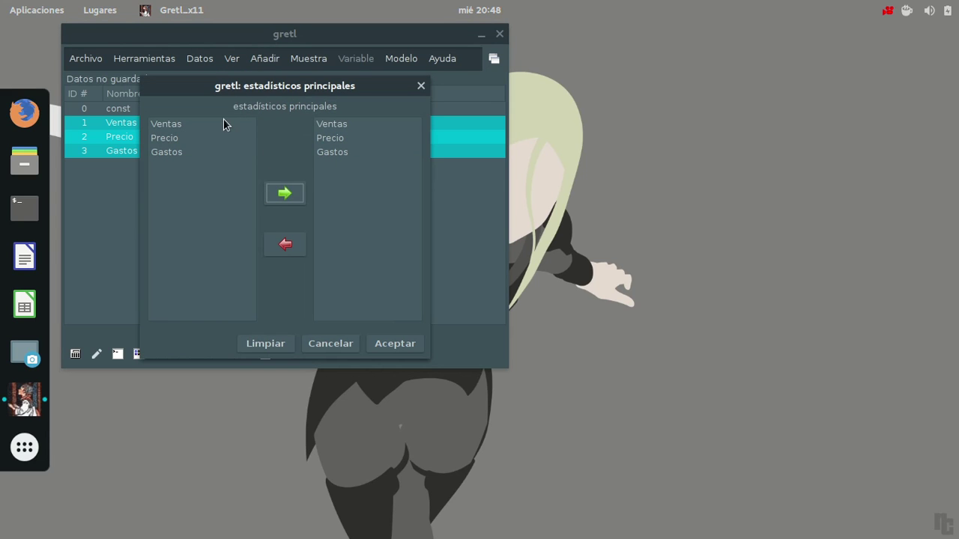
{"action": "left_click", "coordinate": [389, 349]}
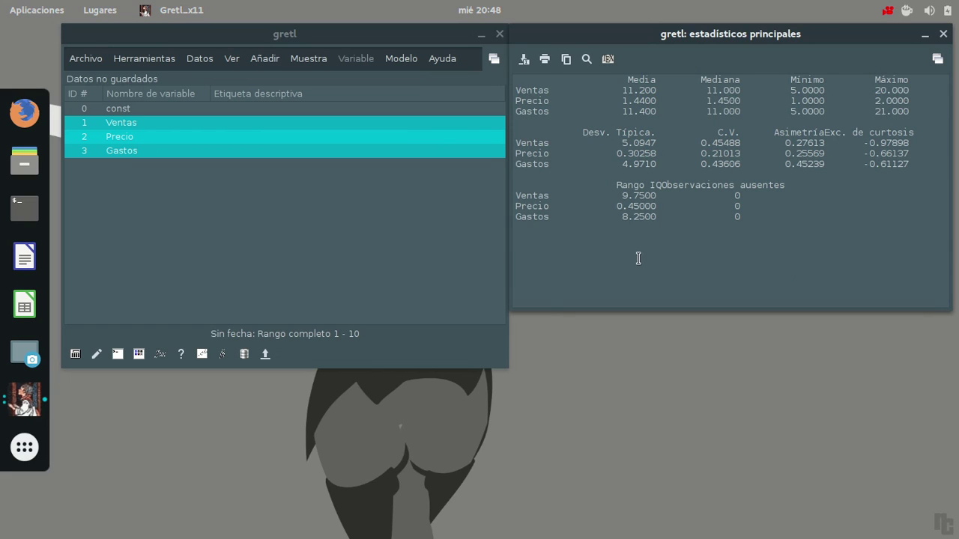
Step: Examine the standard deviations, coefficients of variation and skewness in the summary statistics, and close the results window
{"action": "left_click_drag", "start_coordinate": [618, 144], "coordinate": [669, 159]}
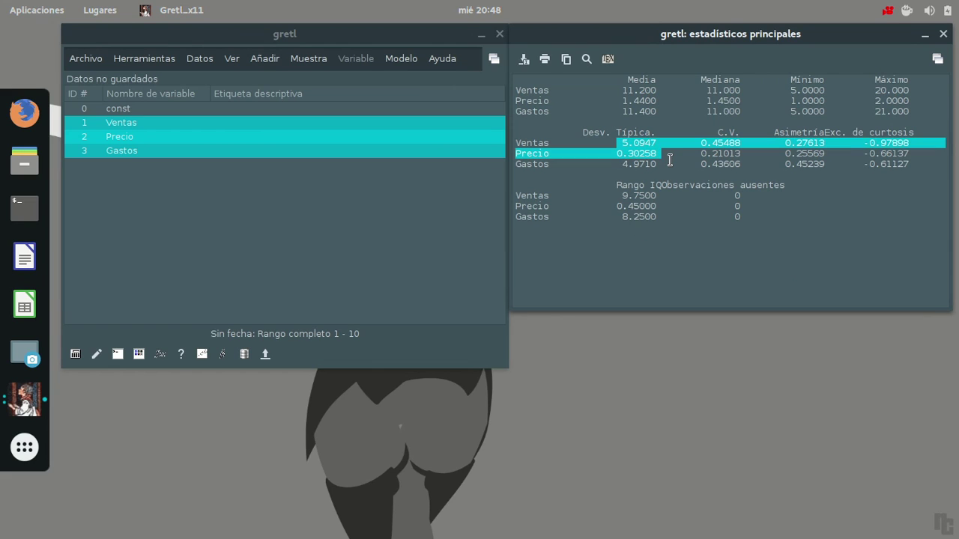
{"action": "left_click", "coordinate": [670, 158]}
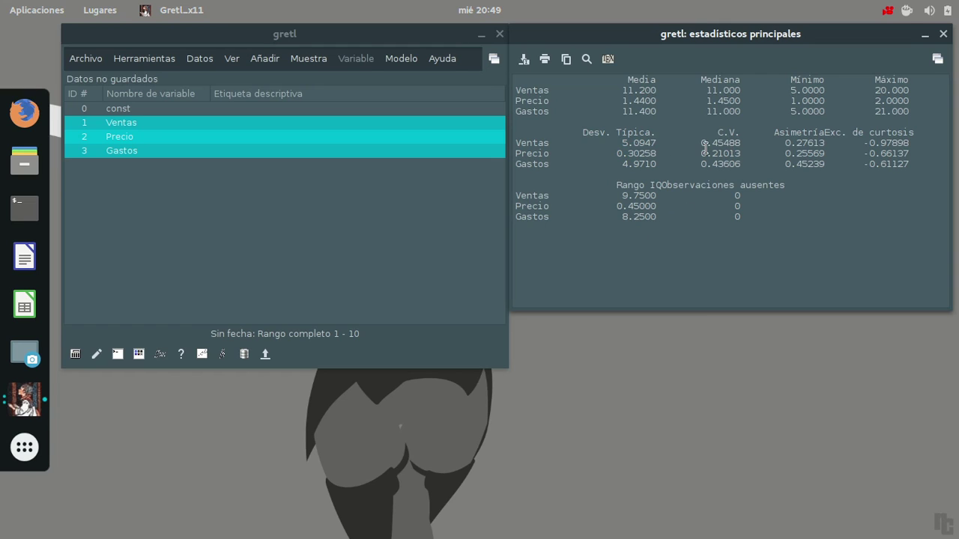
{"action": "left_click_drag", "start_coordinate": [703, 144], "coordinate": [742, 147]}
{"action": "left_click", "coordinate": [748, 153]}
{"action": "left_click_drag", "start_coordinate": [785, 143], "coordinate": [834, 148]}
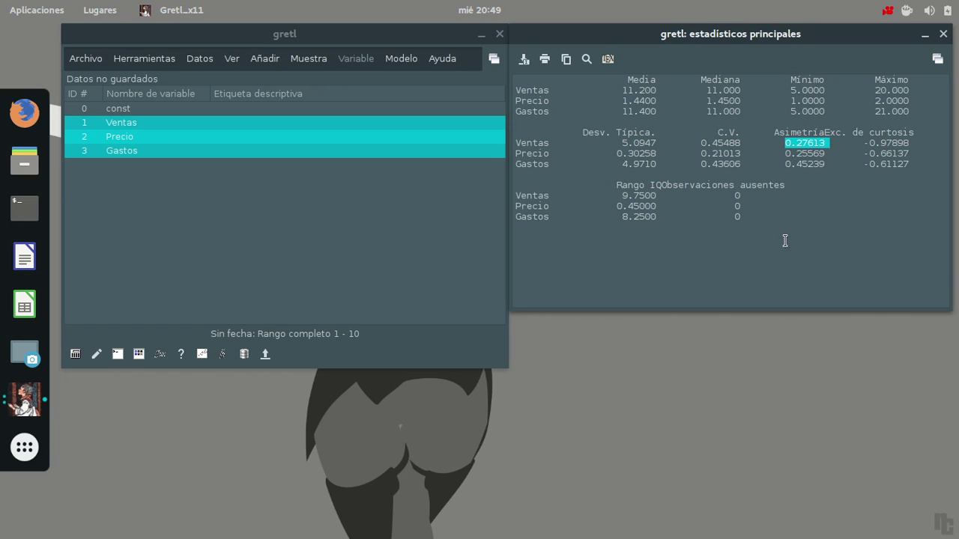
{"action": "left_click", "coordinate": [622, 255]}
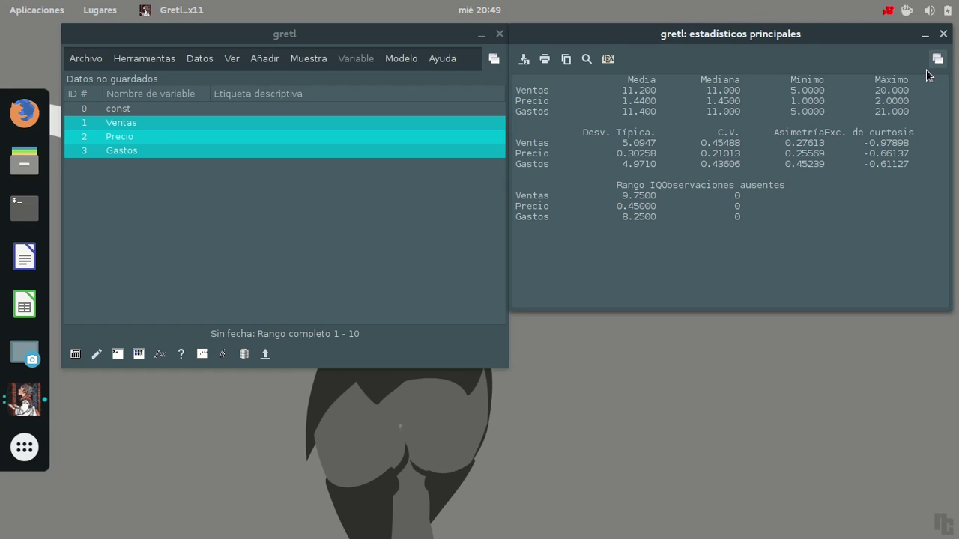
{"action": "left_click", "coordinate": [943, 35]}
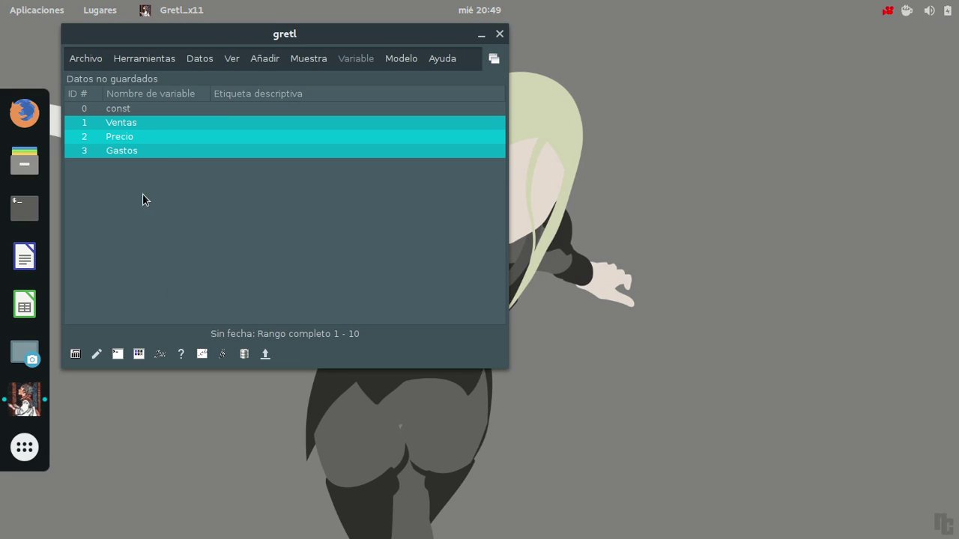
Step: Compute the correlation matrix for Ventas, Precio and Gastos without requiring a uniform sample size
{"action": "left_click", "coordinate": [232, 59]}
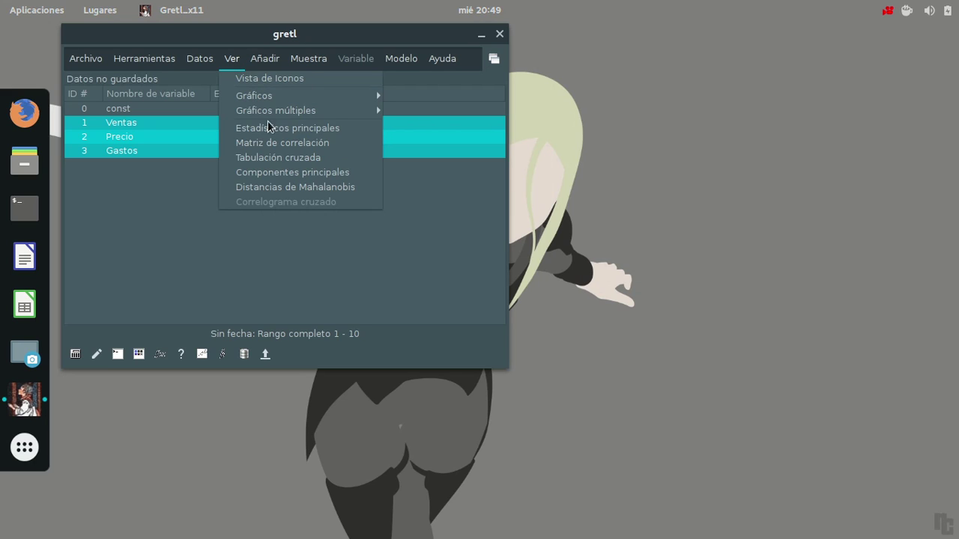
{"action": "left_click", "coordinate": [350, 153]}
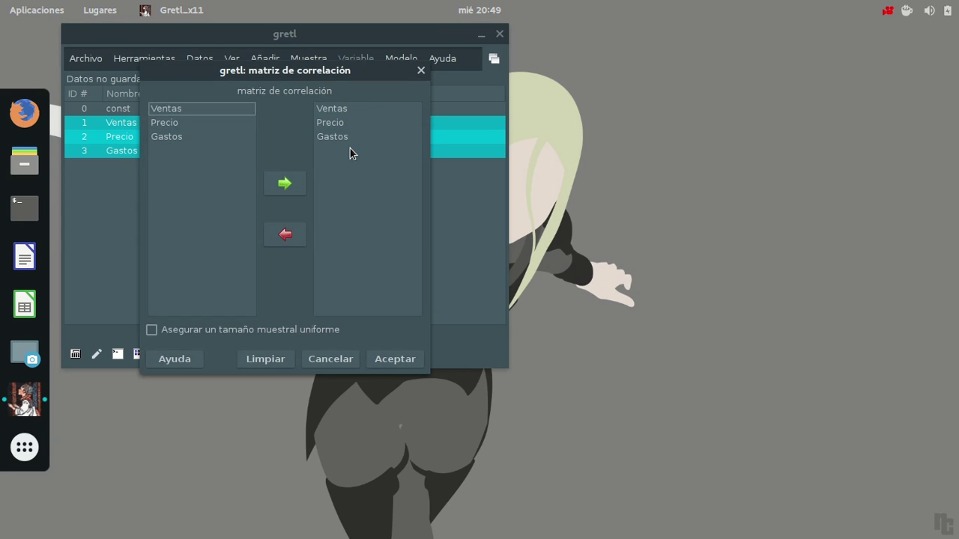
{"action": "left_click_drag", "start_coordinate": [279, 79], "coordinate": [657, 57]}
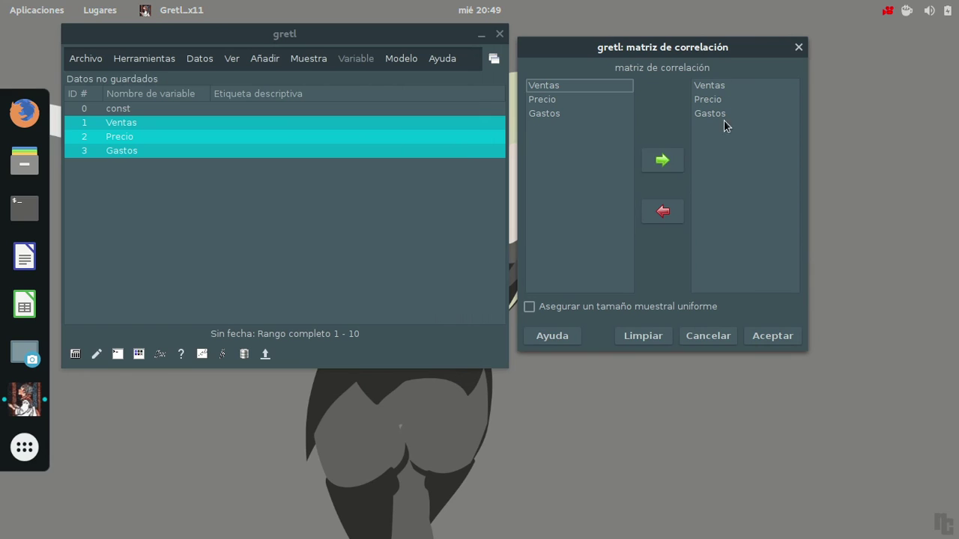
{"action": "left_click", "coordinate": [769, 333]}
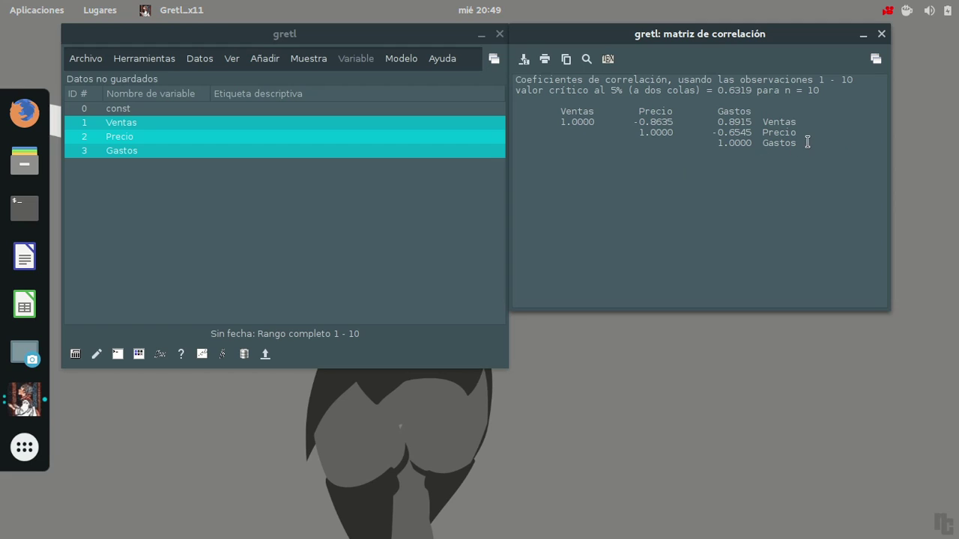
Step: Examine how the row and column variables are laid out in the correlation matrix
{"action": "left_click_drag", "start_coordinate": [807, 124], "coordinate": [770, 126]}
{"action": "left_click", "coordinate": [785, 187]}
{"action": "double_click", "coordinate": [792, 136]}
{"action": "triple_click", "coordinate": [787, 147]}
{"action": "left_click", "coordinate": [762, 193]}
{"action": "left_click_drag", "start_coordinate": [557, 113], "coordinate": [815, 150]}
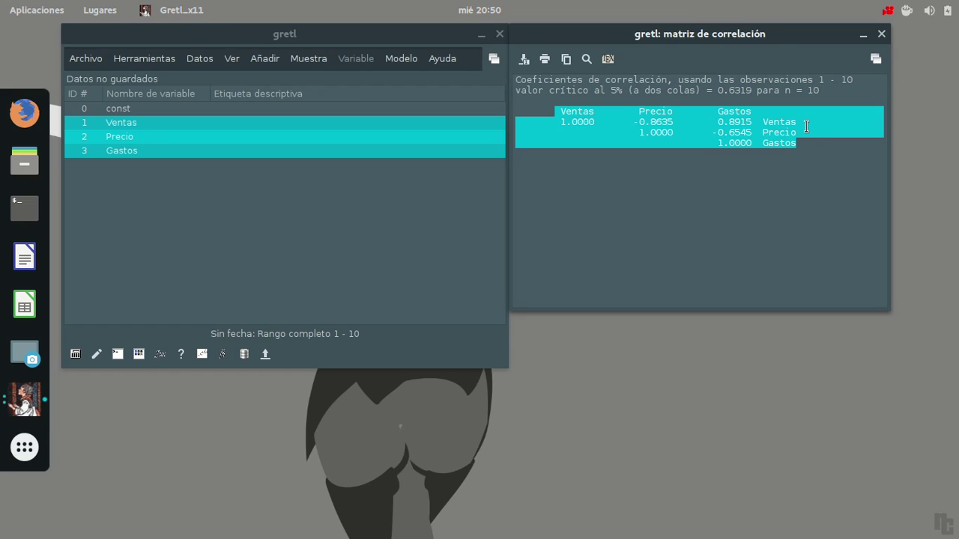
{"action": "left_click", "coordinate": [805, 126]}
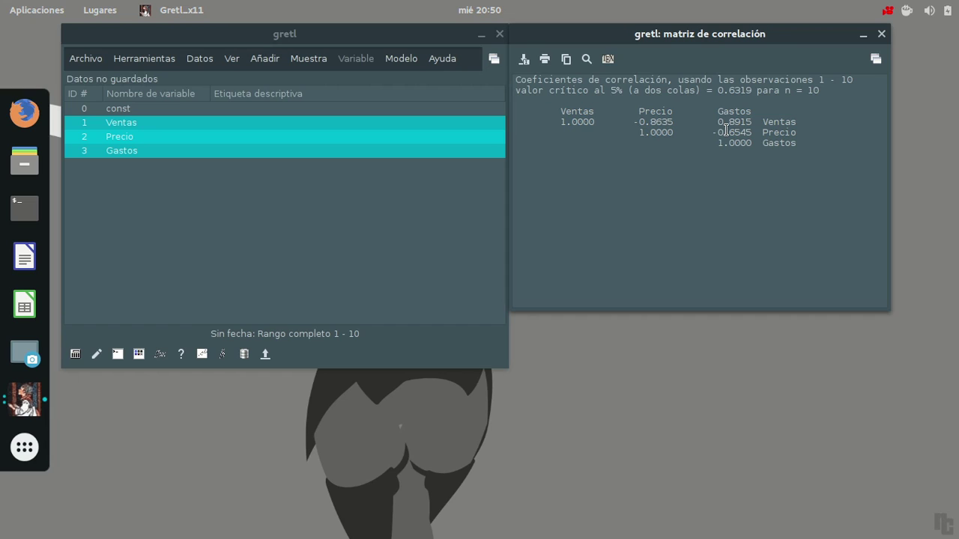
Step: Examine the pairwise correlations between Ventas, Precio and Gastos, and close the correlation matrix
{"action": "left_click_drag", "start_coordinate": [717, 127], "coordinate": [758, 131]}
{"action": "double_click", "coordinate": [663, 129]}
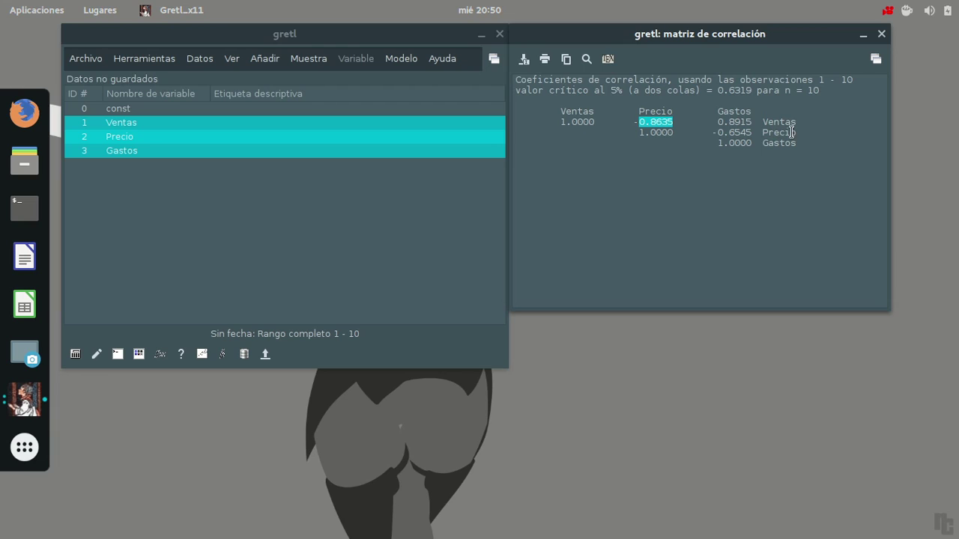
{"action": "left_click_drag", "start_coordinate": [637, 123], "coordinate": [680, 129]}
{"action": "double_click", "coordinate": [793, 122]}
{"action": "left_click", "coordinate": [819, 194]}
{"action": "left_click_drag", "start_coordinate": [805, 141], "coordinate": [722, 142]}
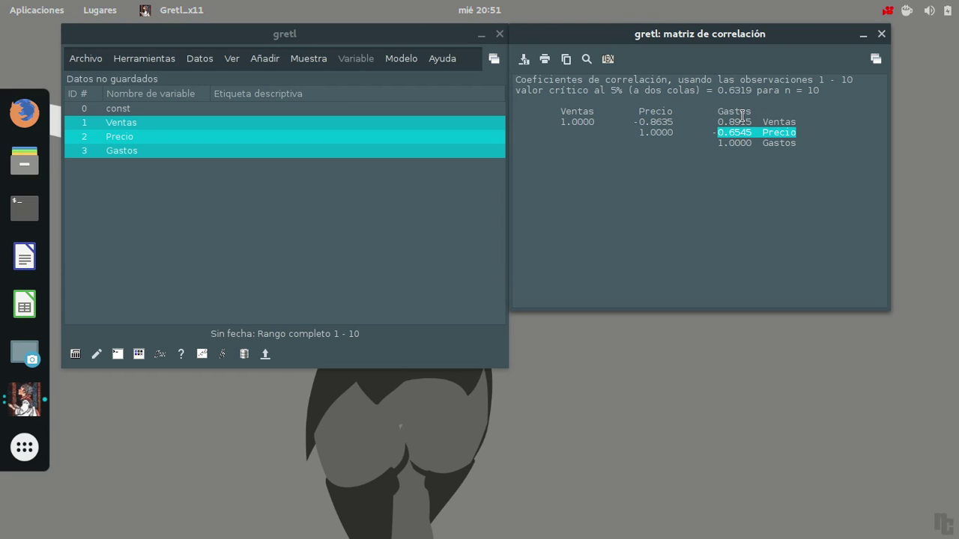
{"action": "left_click", "coordinate": [719, 141]}
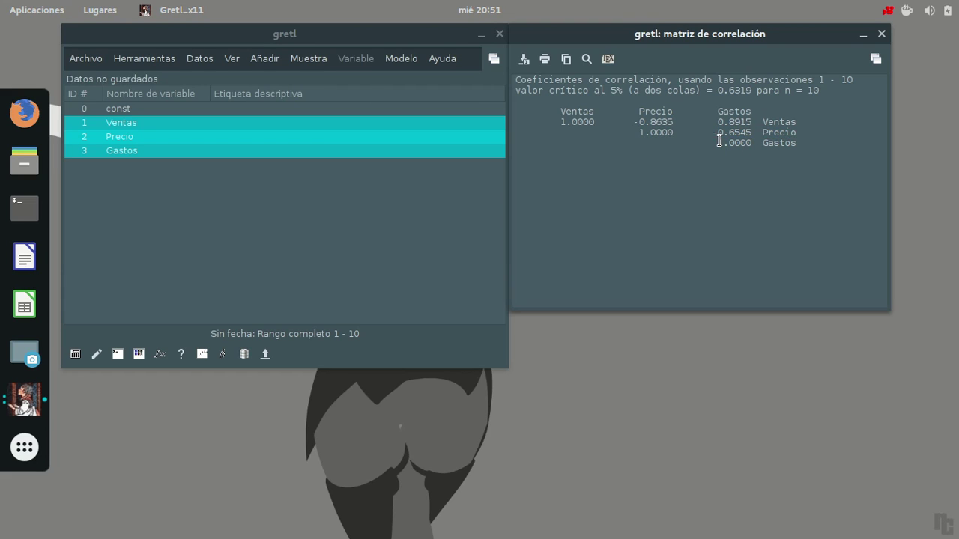
{"action": "left_click_drag", "start_coordinate": [713, 135], "coordinate": [758, 135]}
{"action": "left_click_drag", "start_coordinate": [556, 113], "coordinate": [786, 152]}
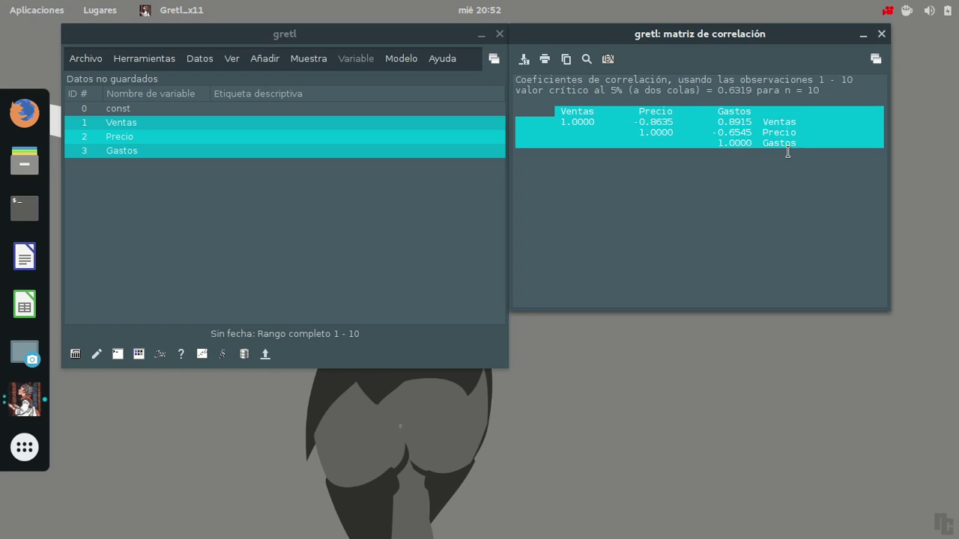
{"action": "left_click", "coordinate": [806, 201]}
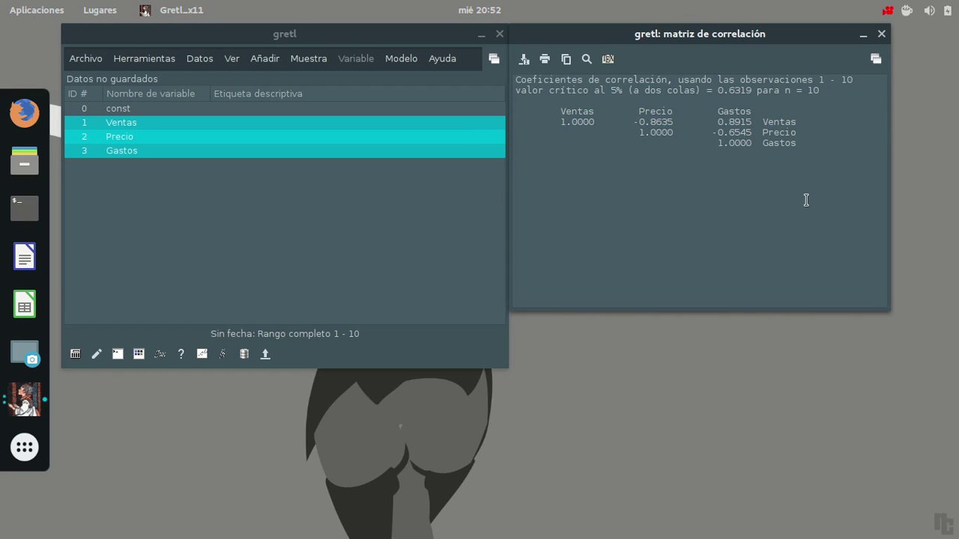
{"action": "left_click", "coordinate": [882, 35]}
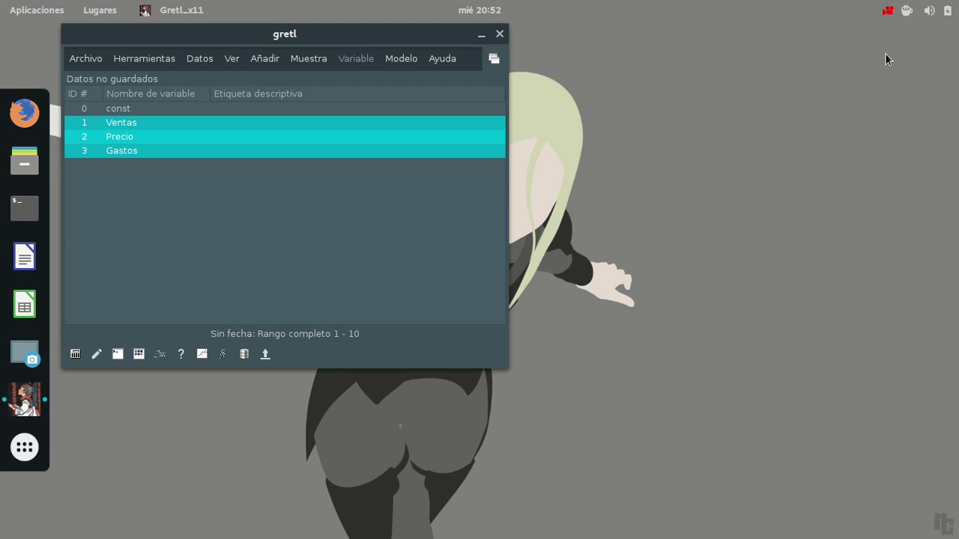
Step: Review the options for viewing data, adding variables and restricting the sample, including the formula dialog for defining a new variable
{"action": "left_click", "coordinate": [232, 59]}
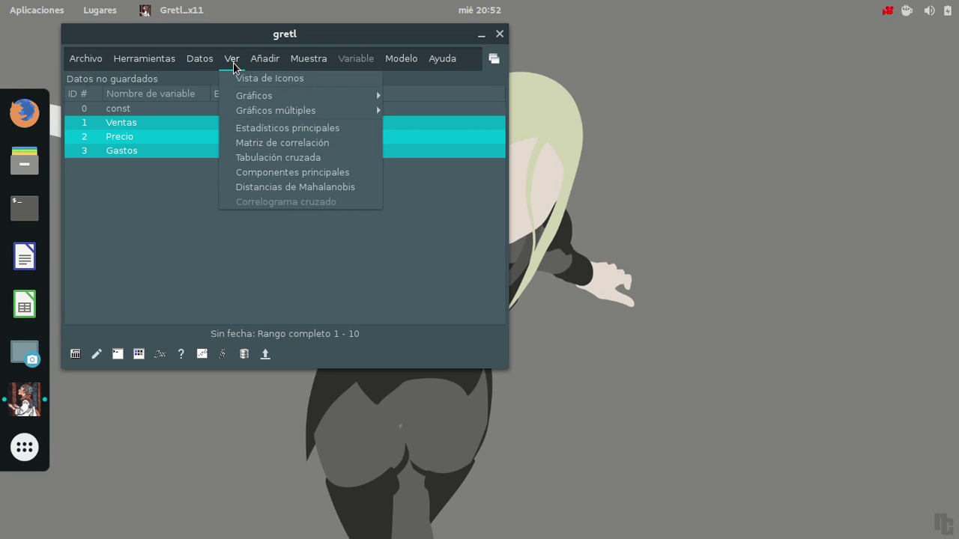
{"action": "mouse_move", "coordinate": [268, 66]}
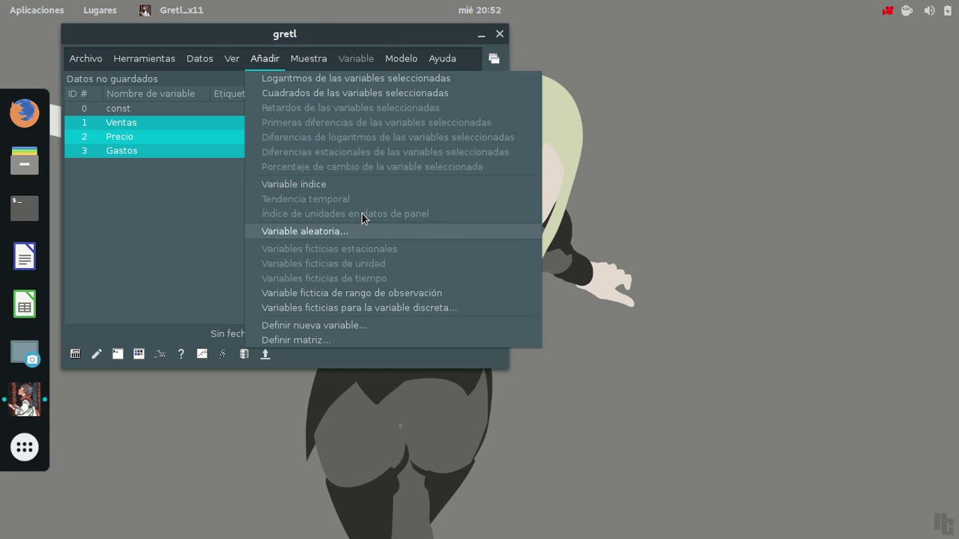
{"action": "left_click", "coordinate": [392, 330]}
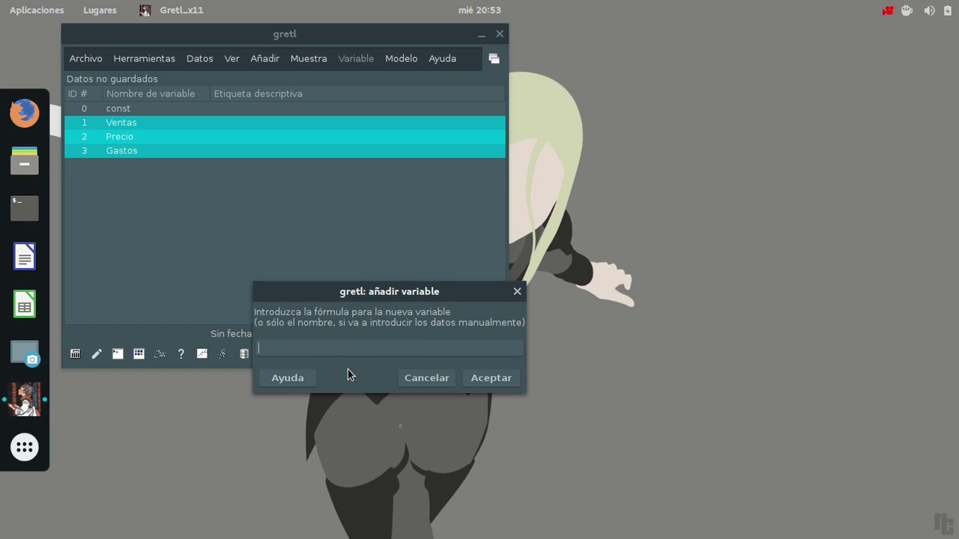
{"action": "left_click", "coordinate": [431, 379]}
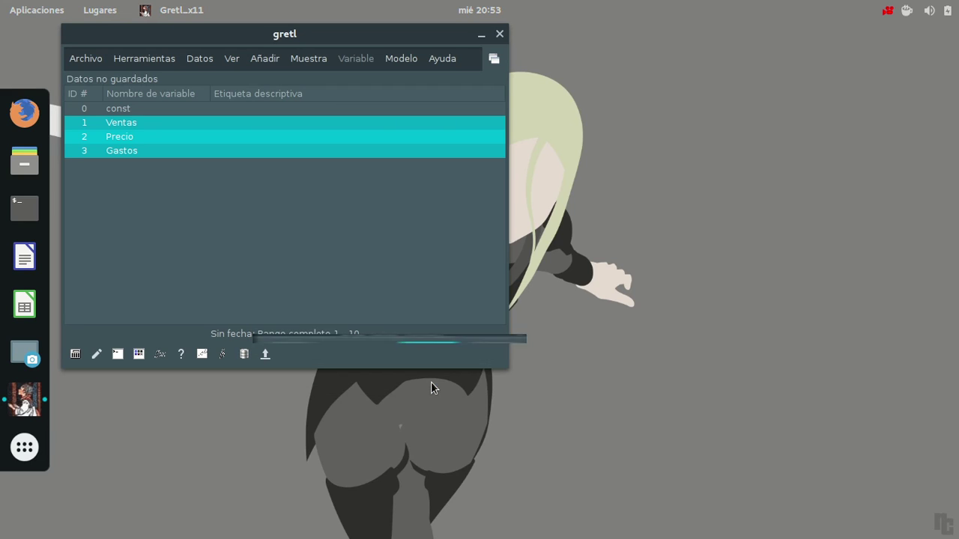
{"action": "left_click", "coordinate": [276, 58]}
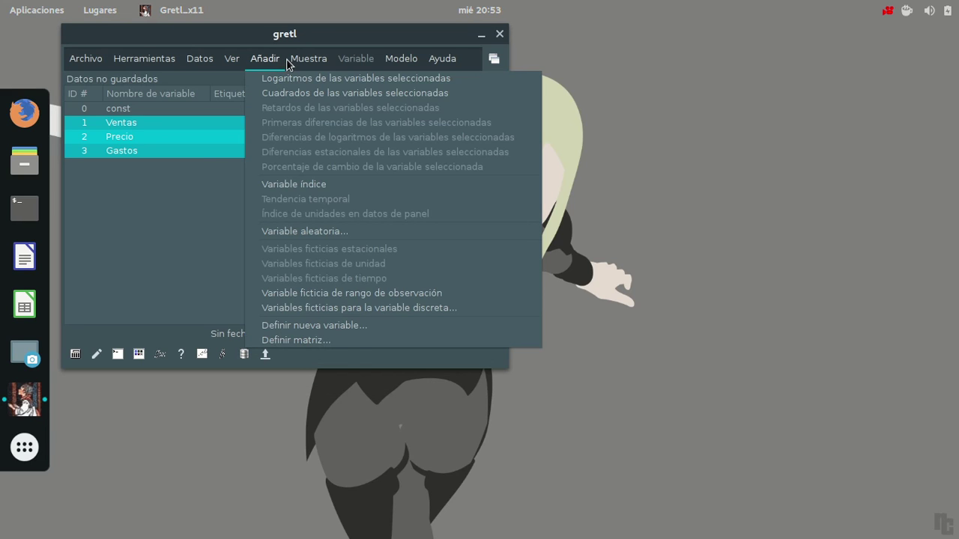
{"action": "mouse_move", "coordinate": [304, 57]}
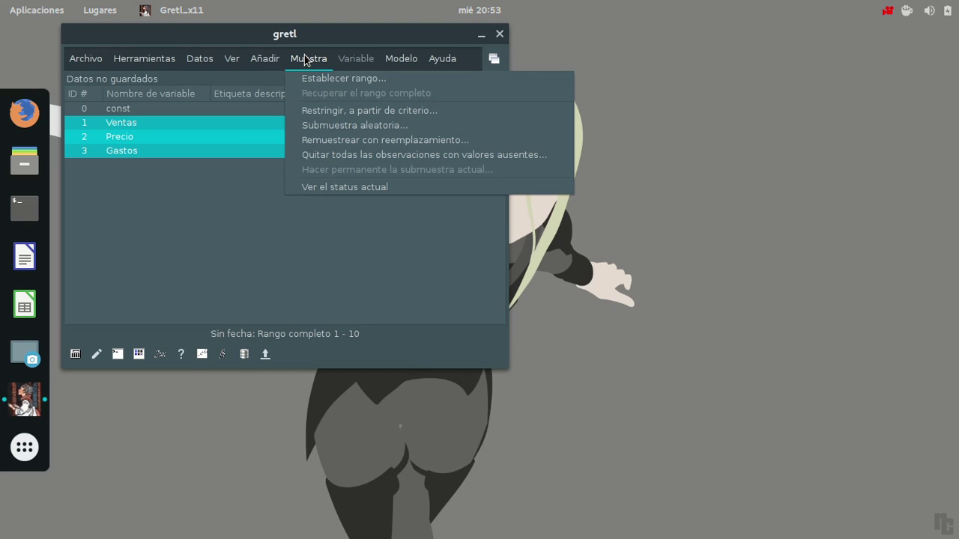
{"action": "left_click", "coordinate": [357, 62]}
Step: Estimate an ordinary least squares model with Ventas as dependent variable and const, Precio and Gastos as regressors
{"action": "left_click", "coordinate": [401, 61]}
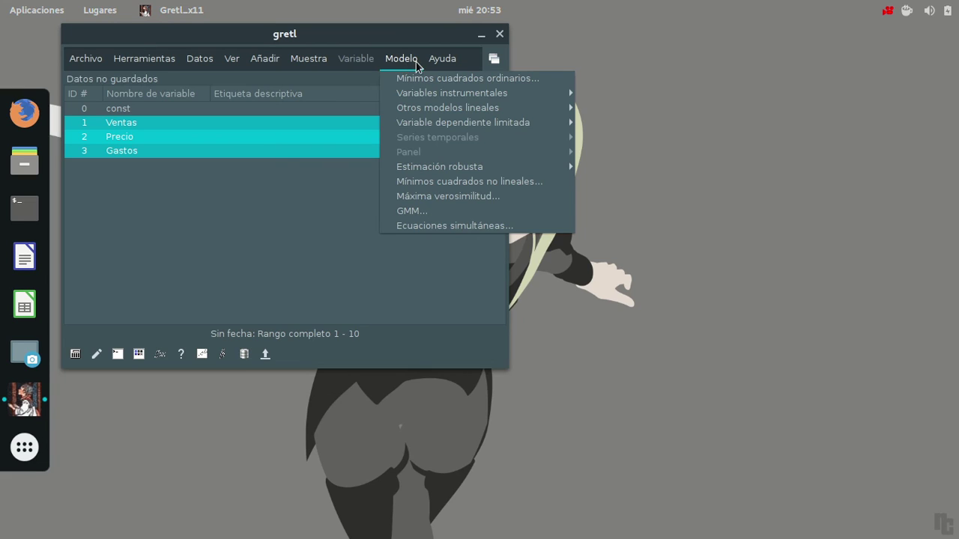
{"action": "left_click", "coordinate": [477, 83]}
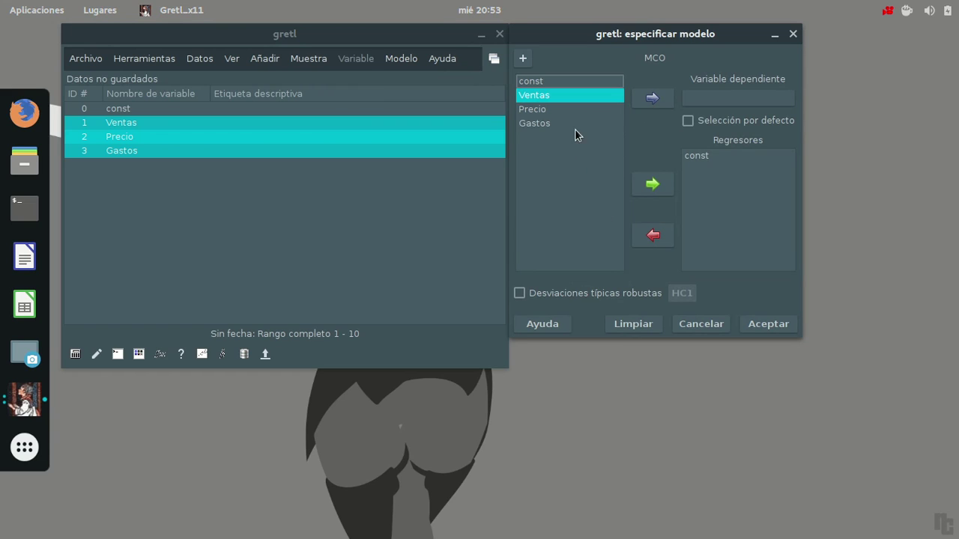
{"action": "left_click", "coordinate": [648, 103]}
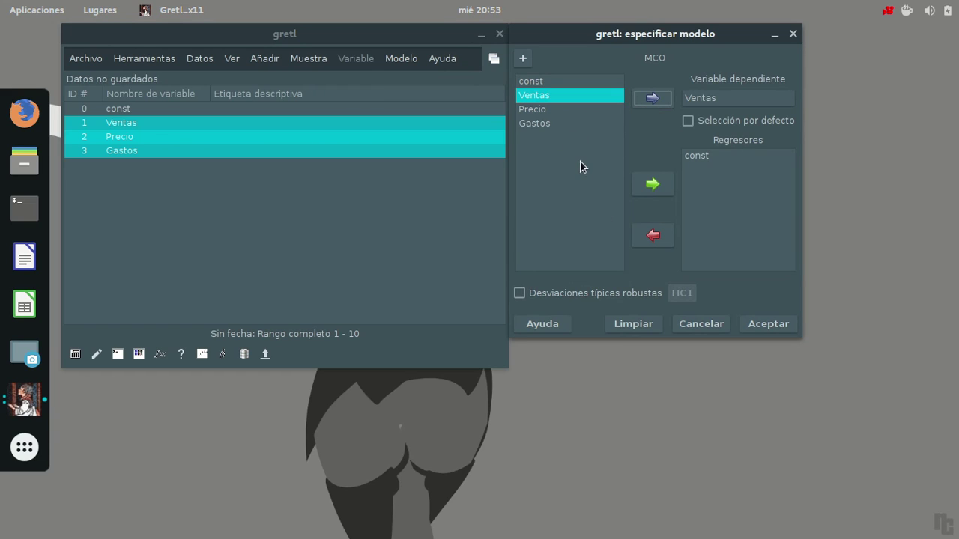
{"action": "left_click_drag", "start_coordinate": [543, 114], "coordinate": [546, 125]}
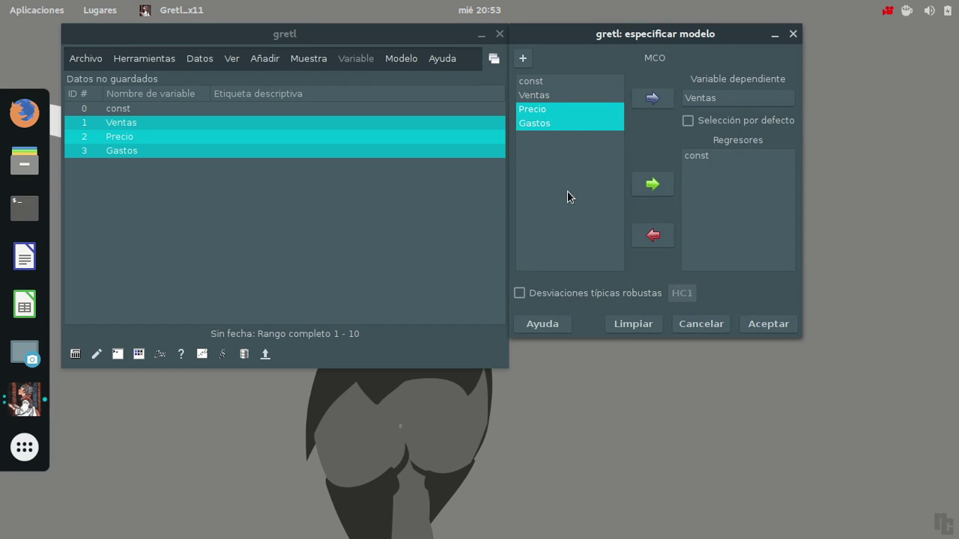
{"action": "left_click", "coordinate": [644, 188]}
{"action": "left_click", "coordinate": [772, 331]}
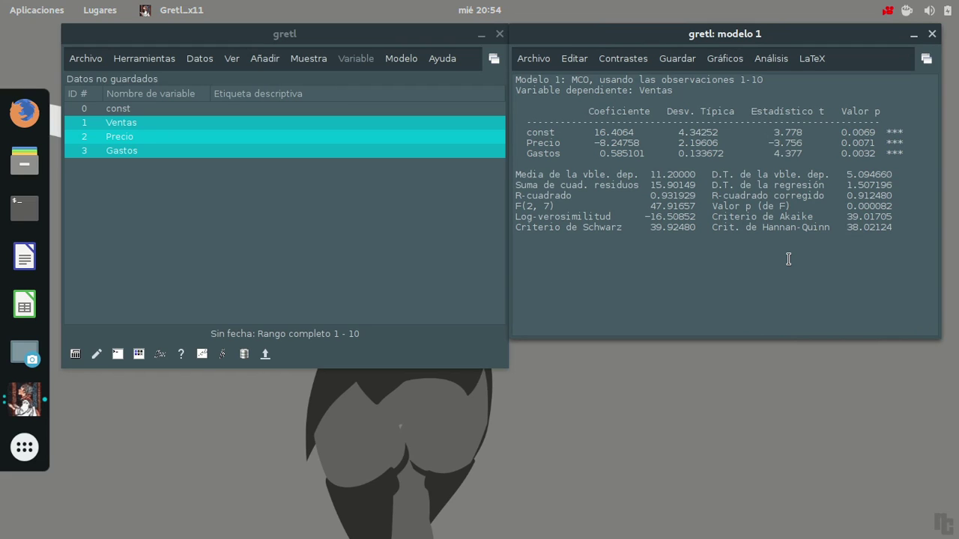
Step: Examine the estimated coefficients for const, Precio and Gastos in the regression output
{"action": "left_click_drag", "start_coordinate": [599, 137], "coordinate": [652, 161]}
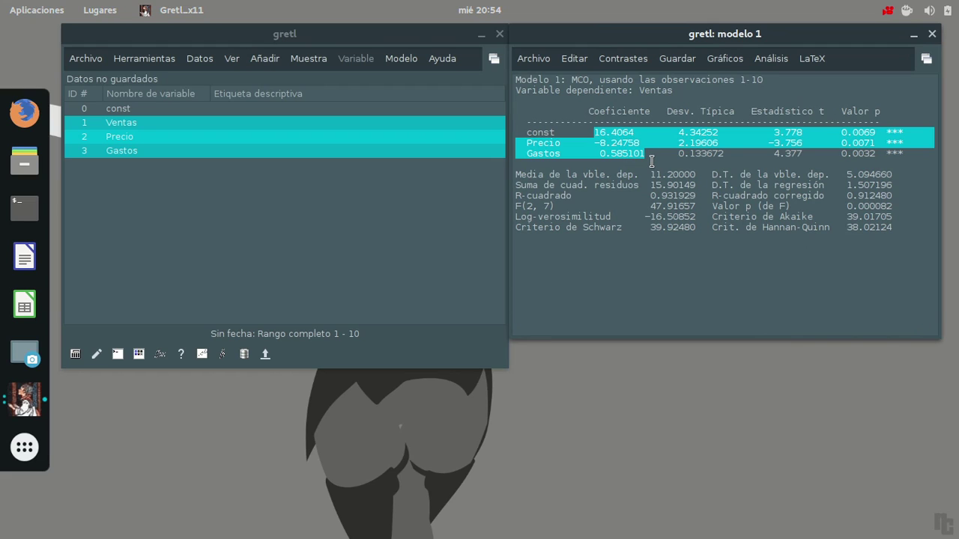
{"action": "left_click", "coordinate": [652, 161]}
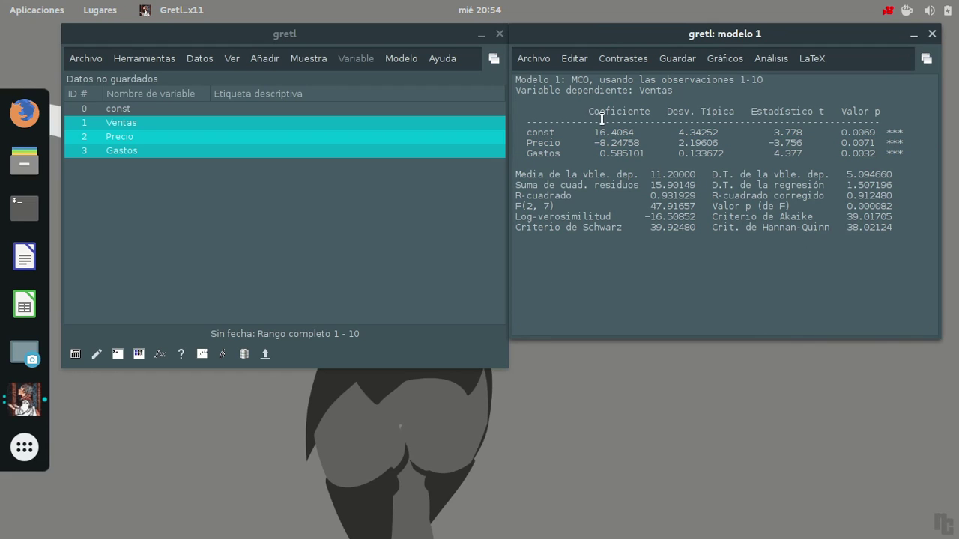
{"action": "left_click_drag", "start_coordinate": [595, 116], "coordinate": [650, 121]}
{"action": "triple_click", "coordinate": [629, 119]}
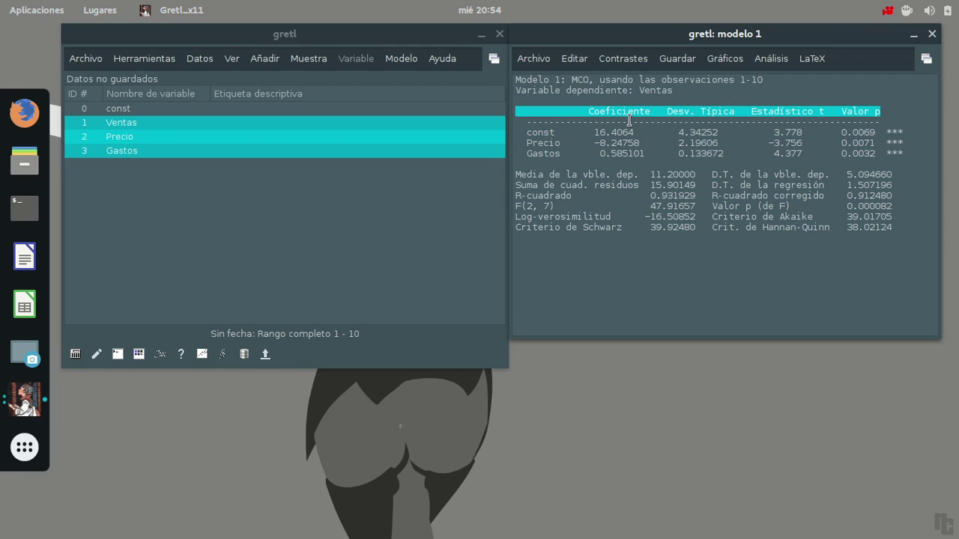
{"action": "double_click", "coordinate": [630, 120]}
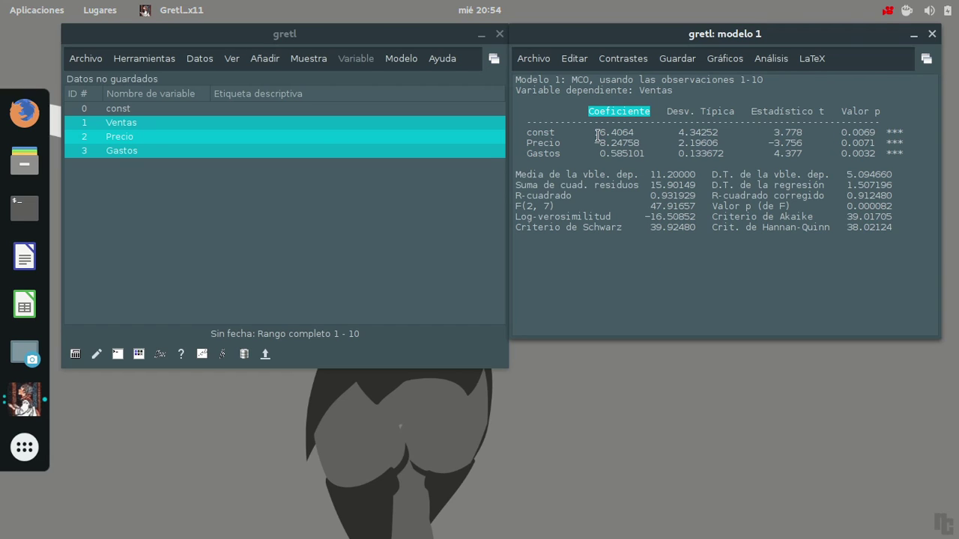
{"action": "left_click_drag", "start_coordinate": [597, 132], "coordinate": [643, 159]}
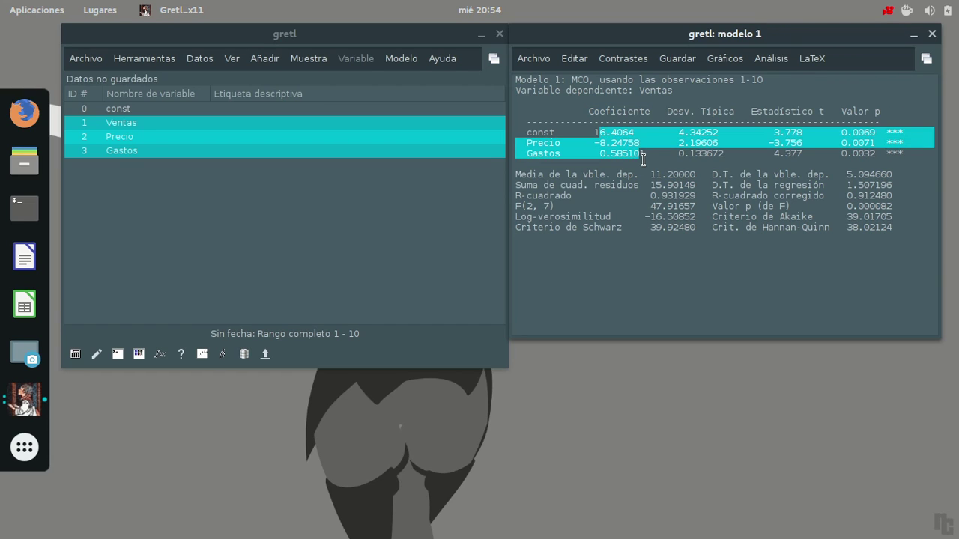
{"action": "left_click", "coordinate": [643, 159]}
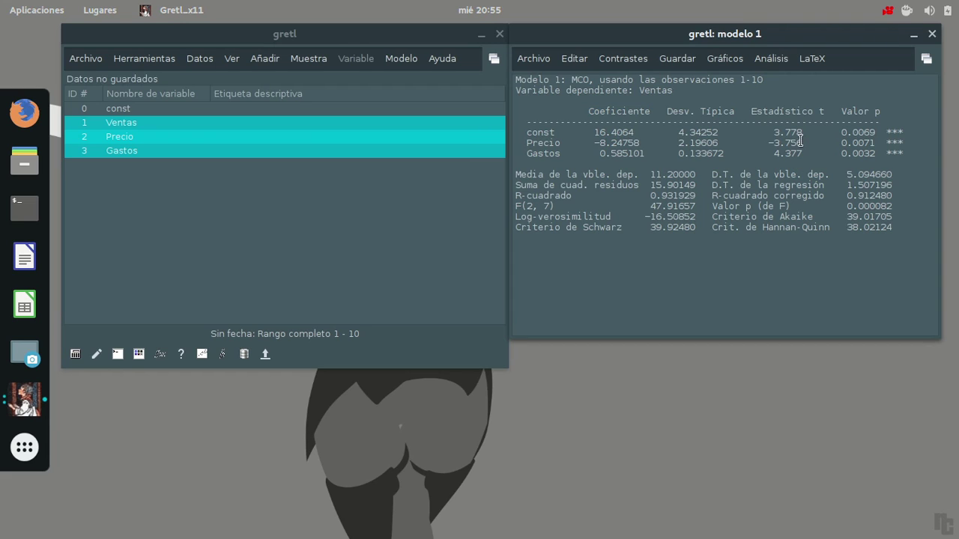
Step: Examine the t statistics and significance stars of const, Precio and Gastos in the regression output
{"action": "triple_click", "coordinate": [759, 113]}
{"action": "double_click", "coordinate": [822, 118]}
{"action": "double_click", "coordinate": [797, 118]}
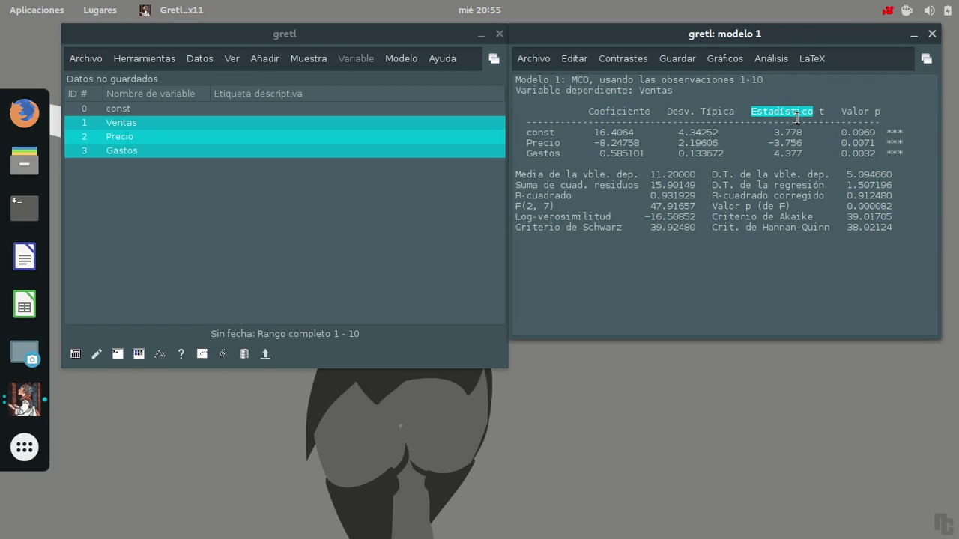
{"action": "left_click", "coordinate": [782, 120]}
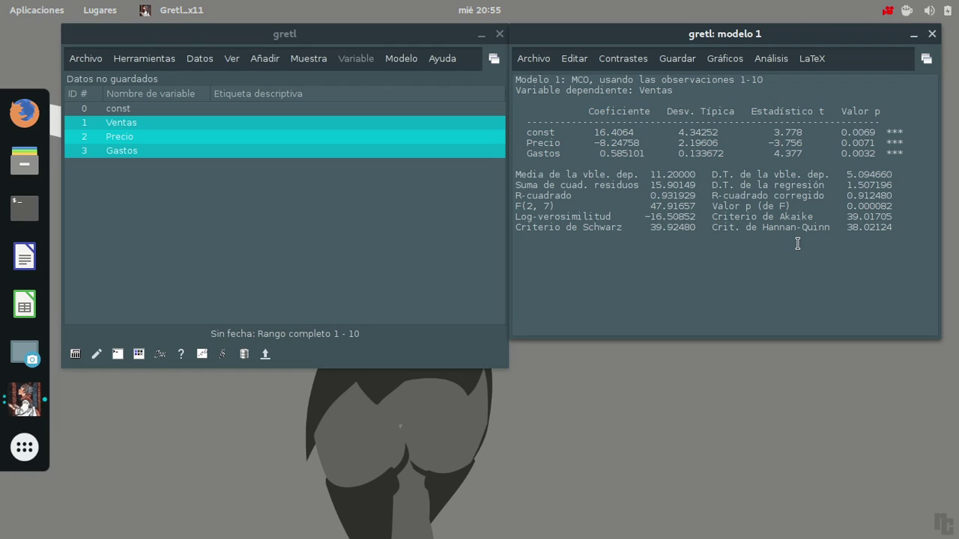
{"action": "left_click_drag", "start_coordinate": [888, 133], "coordinate": [917, 137]}
{"action": "left_click", "coordinate": [904, 136]}
{"action": "left_click_drag", "start_coordinate": [899, 135], "coordinate": [909, 140]}
{"action": "left_click", "coordinate": [912, 138]}
{"action": "left_click_drag", "start_coordinate": [774, 154], "coordinate": [814, 161]}
Step: Compute the critical value of the t distribution with 7 degrees of freedom and a right-tail probability of 0.025
{"action": "left_click", "coordinate": [148, 58]}
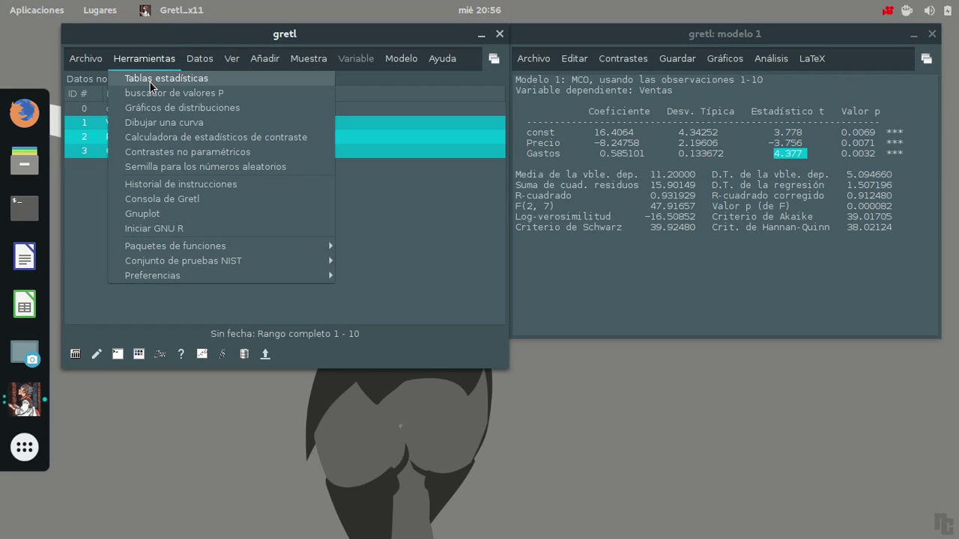
{"action": "left_click", "coordinate": [150, 82]}
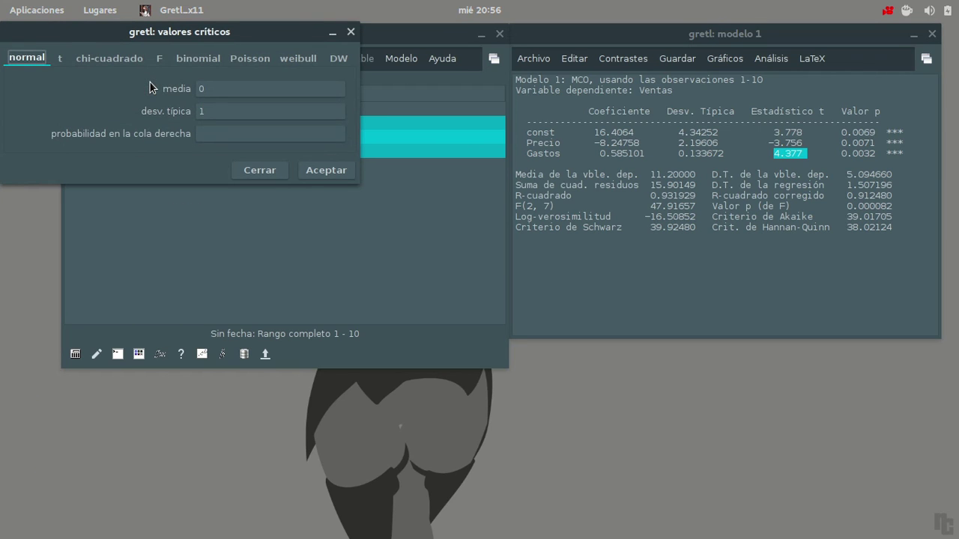
{"action": "left_click_drag", "start_coordinate": [152, 38], "coordinate": [231, 117]}
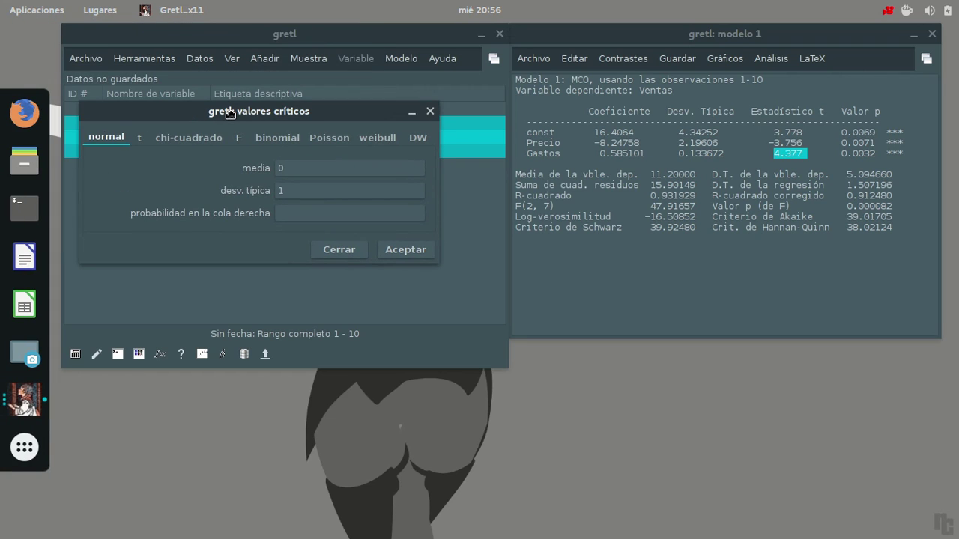
{"action": "left_click", "coordinate": [140, 139]}
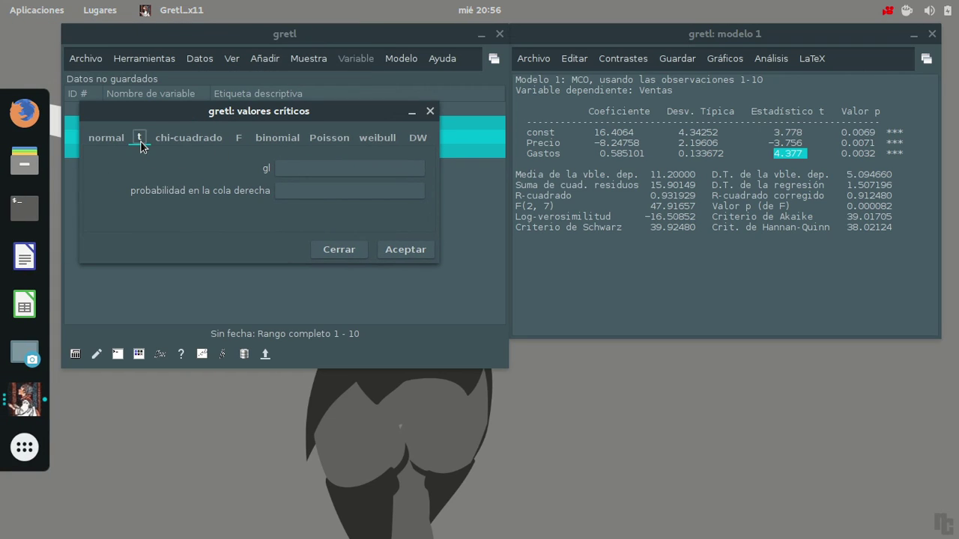
{"action": "left_click", "coordinate": [321, 176]}
{"action": "type", "text": "7"}
{"action": "left_click", "coordinate": [317, 201]}
{"action": "type", "text": "0.025"}
{"action": "left_click", "coordinate": [420, 251]}
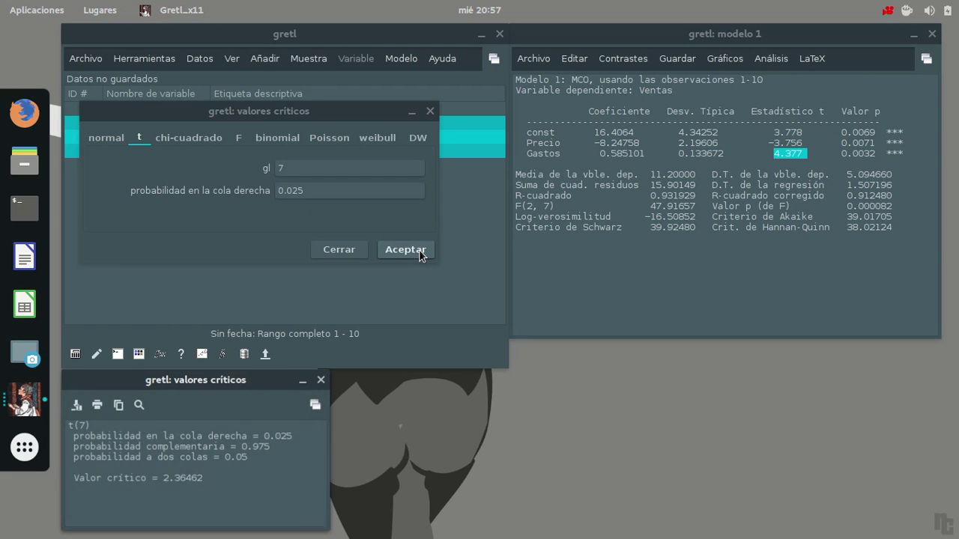
{"action": "left_click_drag", "start_coordinate": [247, 381], "coordinate": [475, 159]}
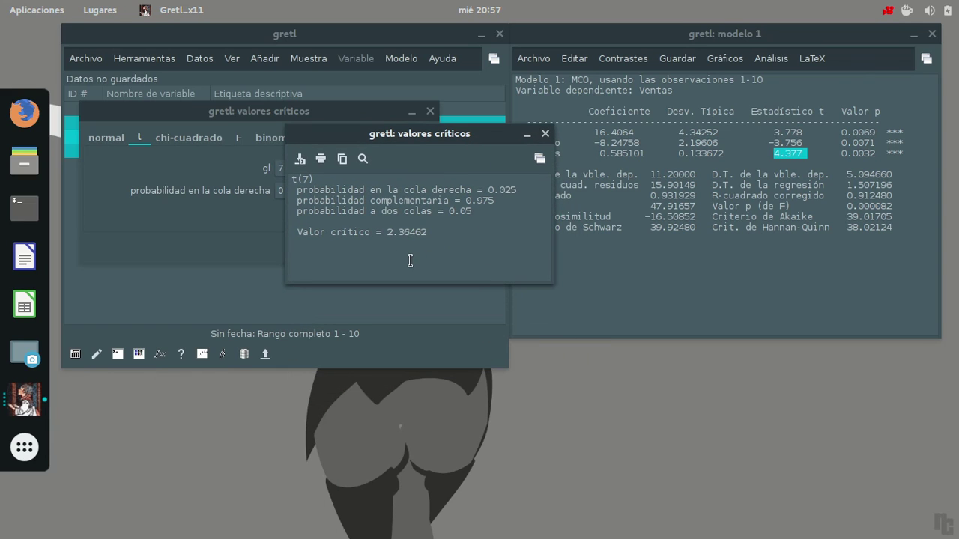
{"action": "left_click_drag", "start_coordinate": [420, 137], "coordinate": [546, 172]}
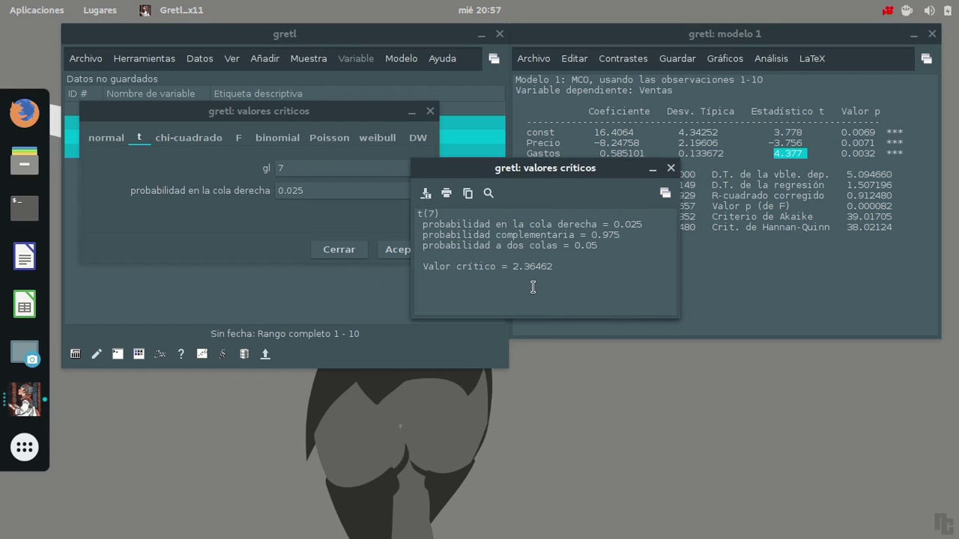
Step: Plot the t distribution with 7 degrees of freedom and place the critical value result beside the graph
{"action": "left_click_drag", "start_coordinate": [291, 116], "coordinate": [258, 395]}
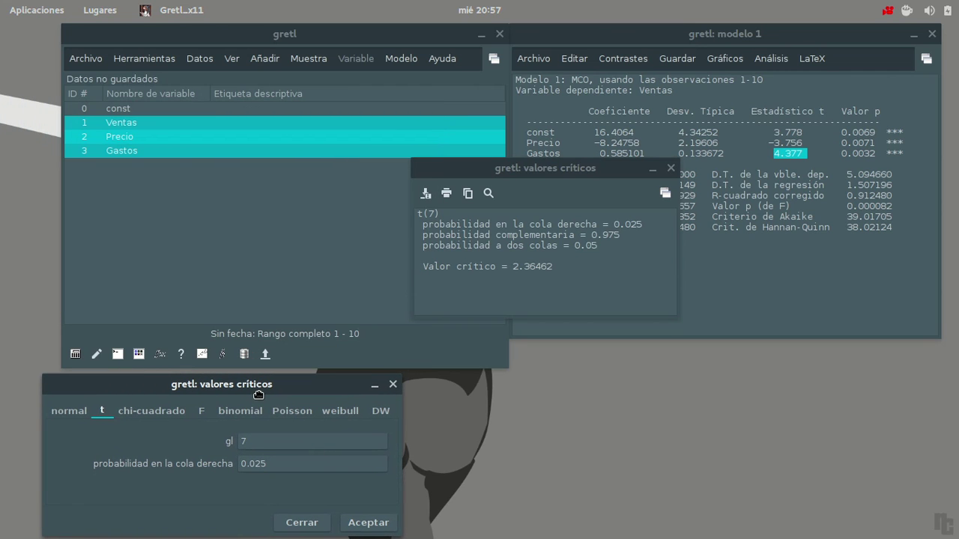
{"action": "left_click_drag", "start_coordinate": [510, 174], "coordinate": [465, 195]}
{"action": "left_click", "coordinate": [144, 58]}
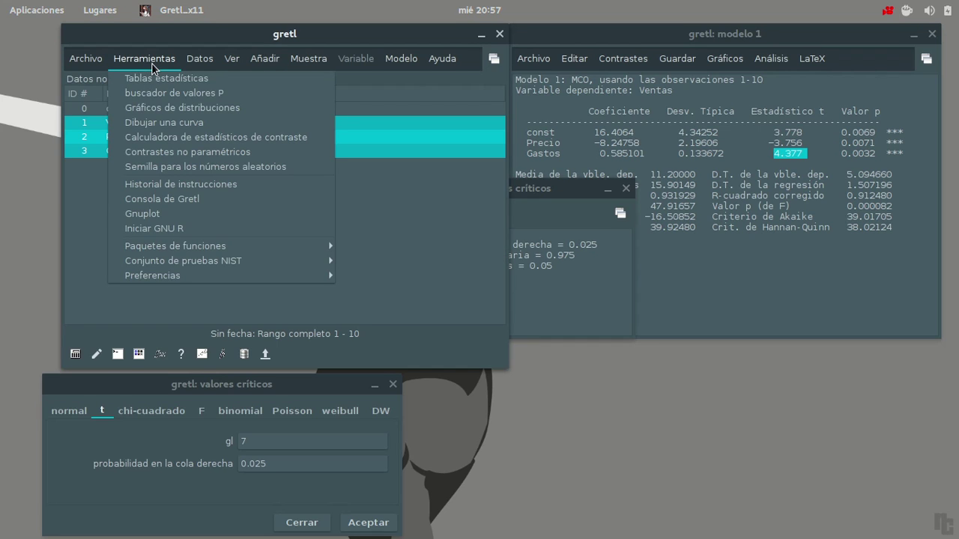
{"action": "left_click", "coordinate": [197, 113]}
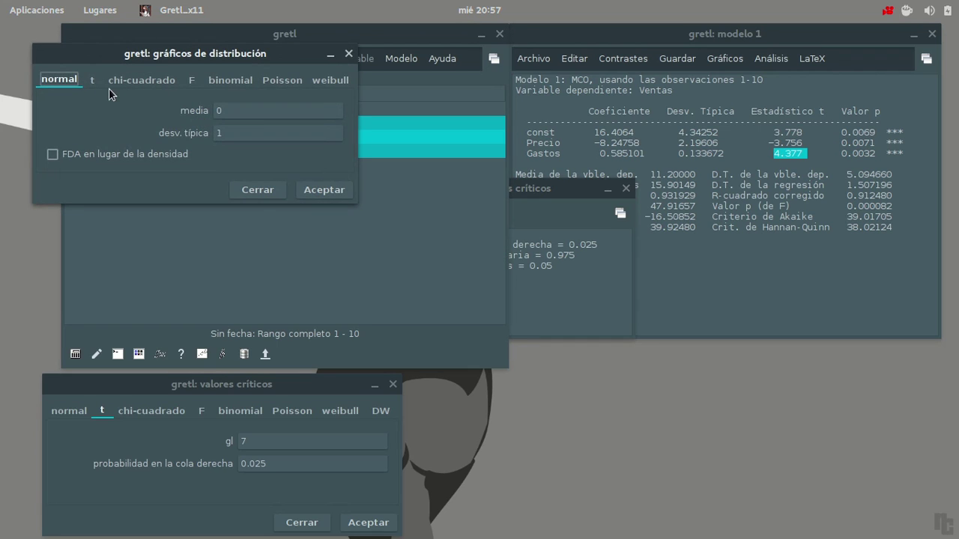
{"action": "left_click", "coordinate": [93, 81]}
{"action": "left_click", "coordinate": [171, 116]}
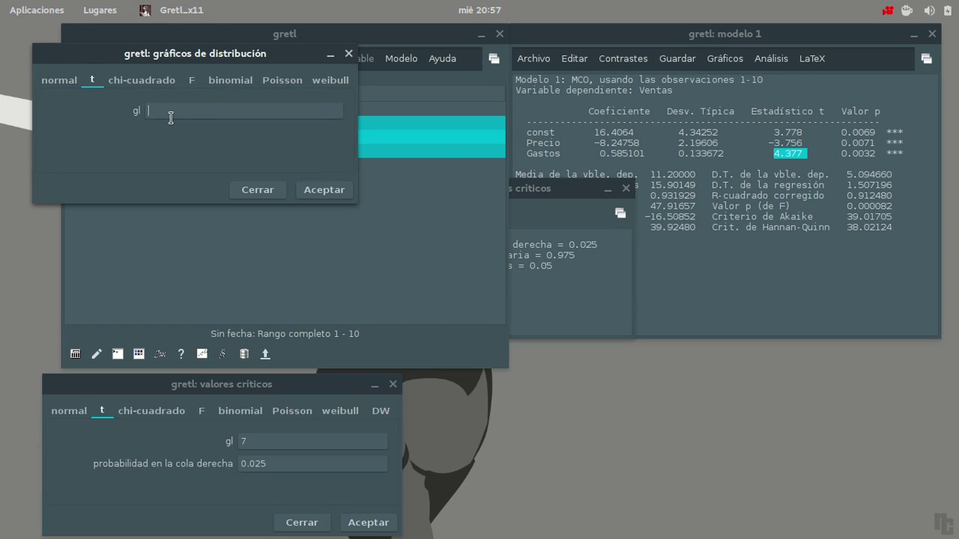
{"action": "type", "text": "7"}
{"action": "left_click", "coordinate": [326, 195]}
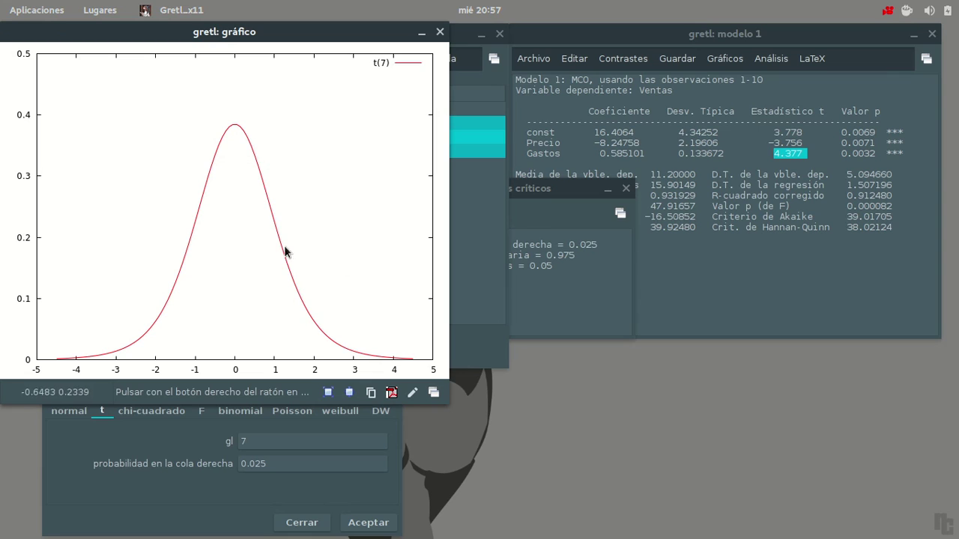
{"action": "left_click_drag", "start_coordinate": [549, 195], "coordinate": [638, 154]}
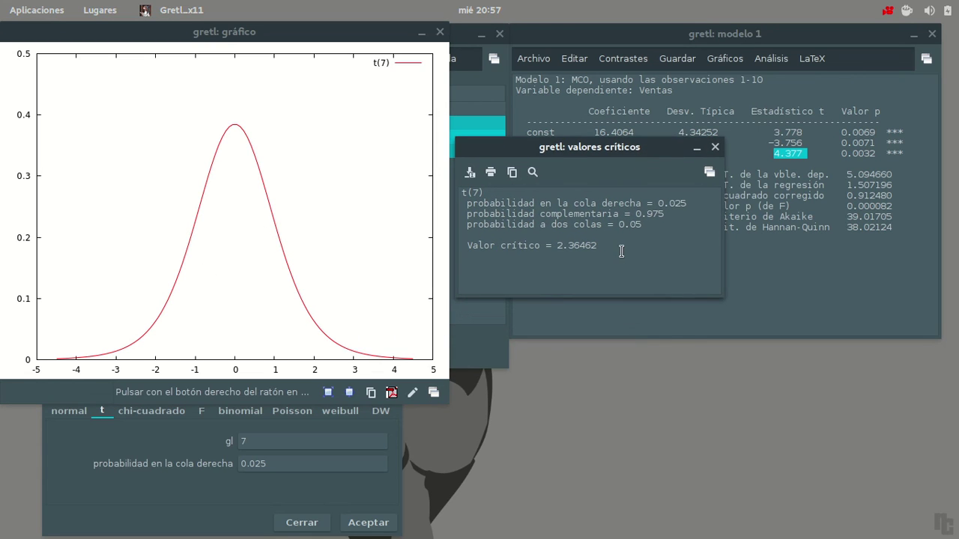
{"action": "left_click_drag", "start_coordinate": [614, 149], "coordinate": [618, 210]}
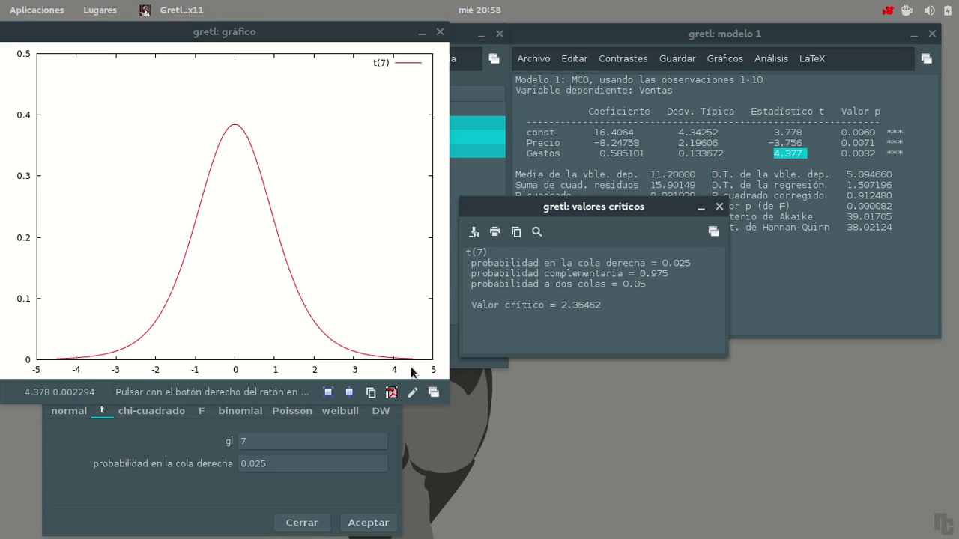
Step: Close the t distribution graph, its settings dialog, and both critical value windows
{"action": "left_click", "coordinate": [439, 32]}
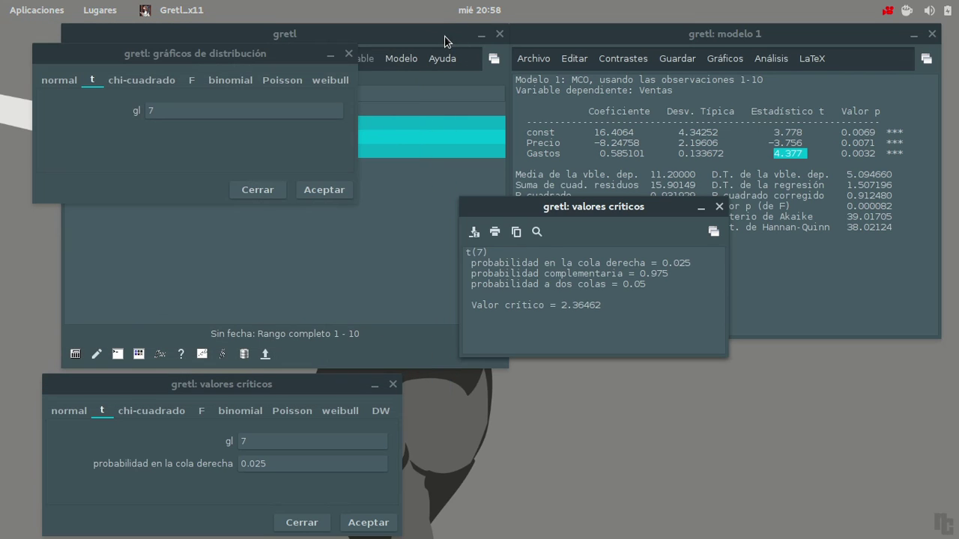
{"action": "left_click", "coordinate": [271, 191]}
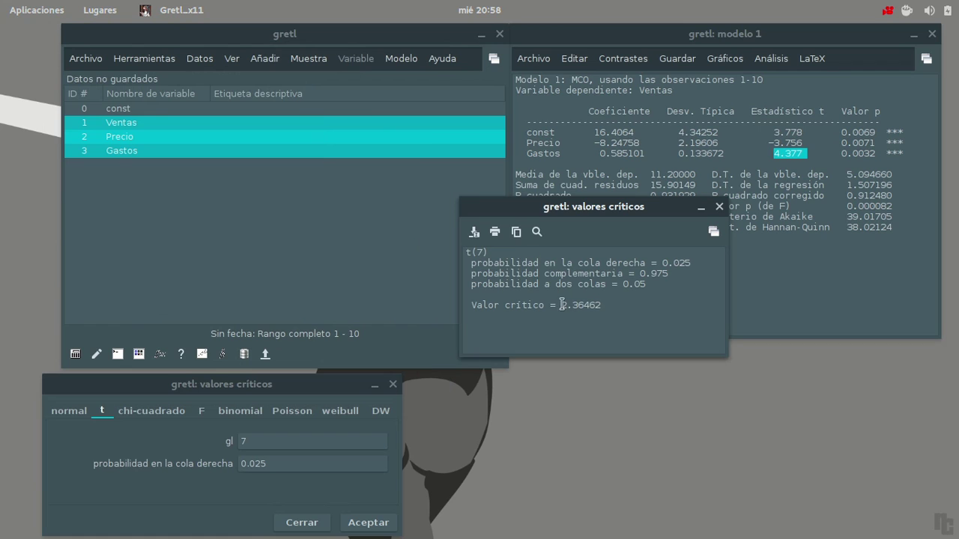
{"action": "left_click", "coordinate": [719, 206]}
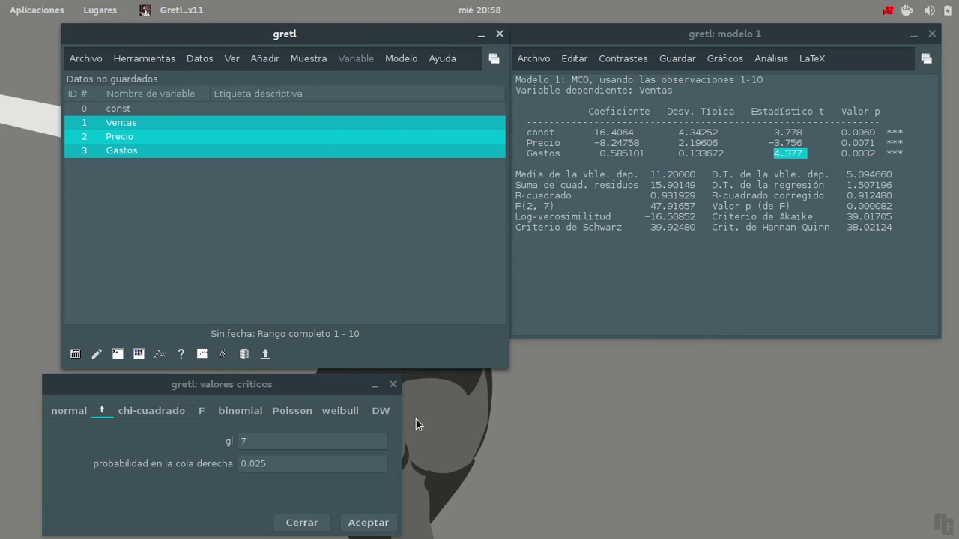
{"action": "left_click", "coordinate": [394, 386]}
Step: View the dialog for drawing a curve from a formula and cancel it
{"action": "left_click", "coordinate": [177, 60]}
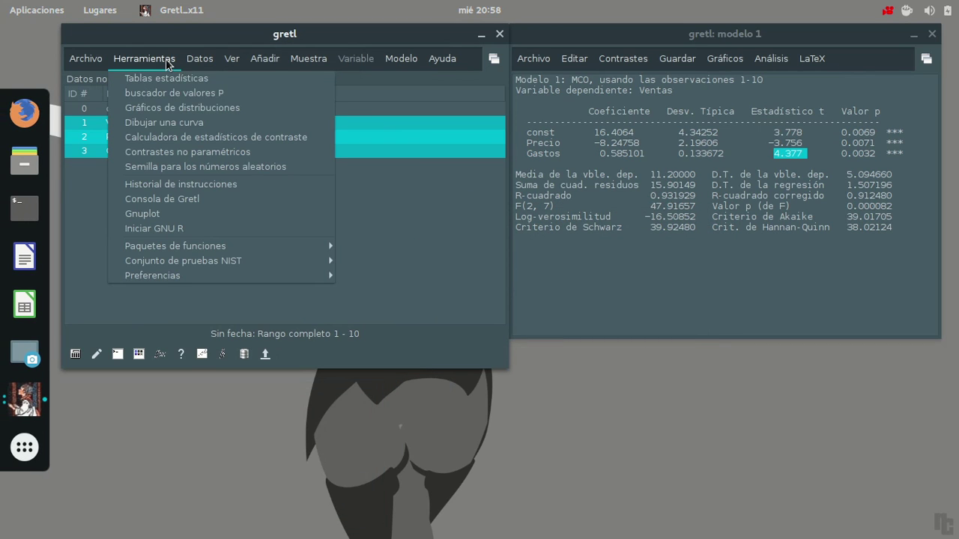
{"action": "left_click", "coordinate": [180, 122]}
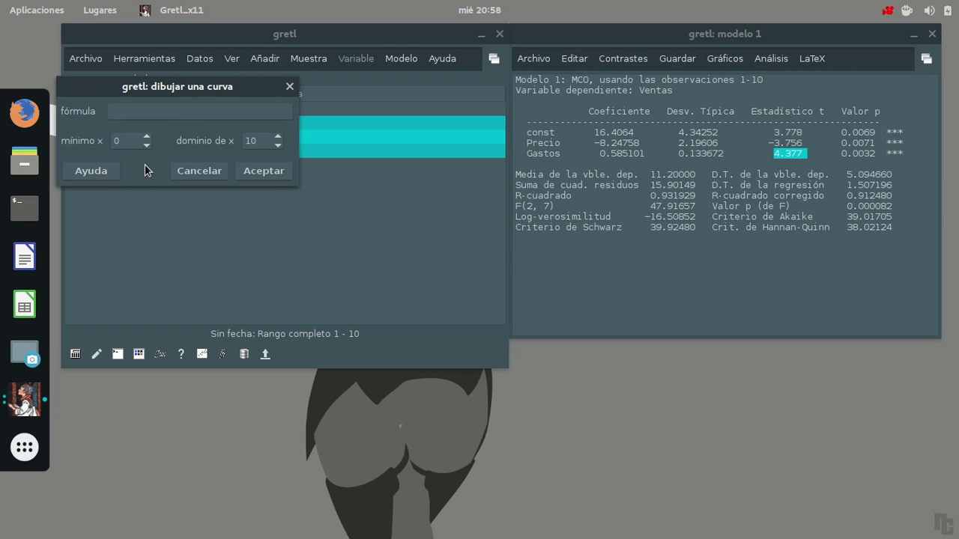
{"action": "left_click", "coordinate": [187, 172]}
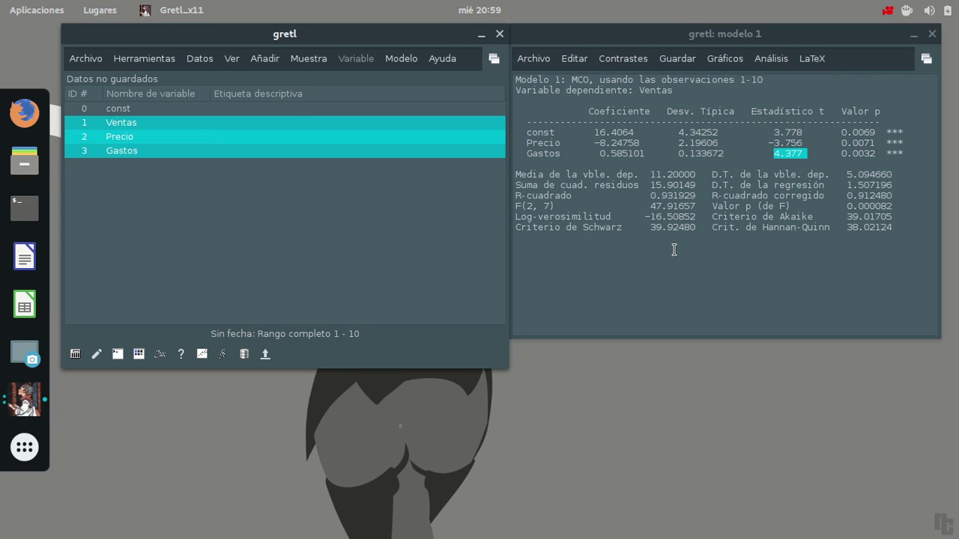
Step: Open the F distribution critical value settings and check the F statistic and its degrees of freedom in the regression output
{"action": "left_click_drag", "start_coordinate": [651, 207], "coordinate": [703, 209]}
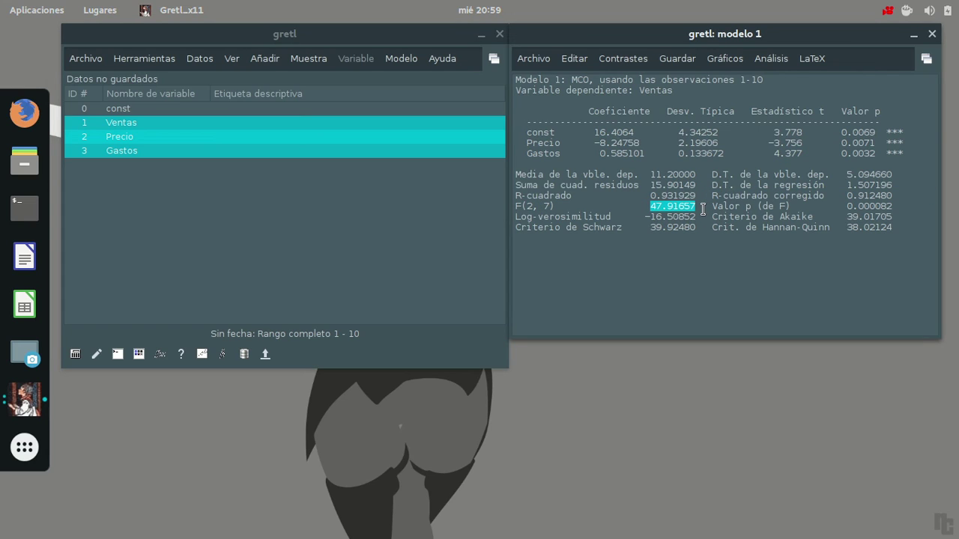
{"action": "left_click", "coordinate": [661, 215]}
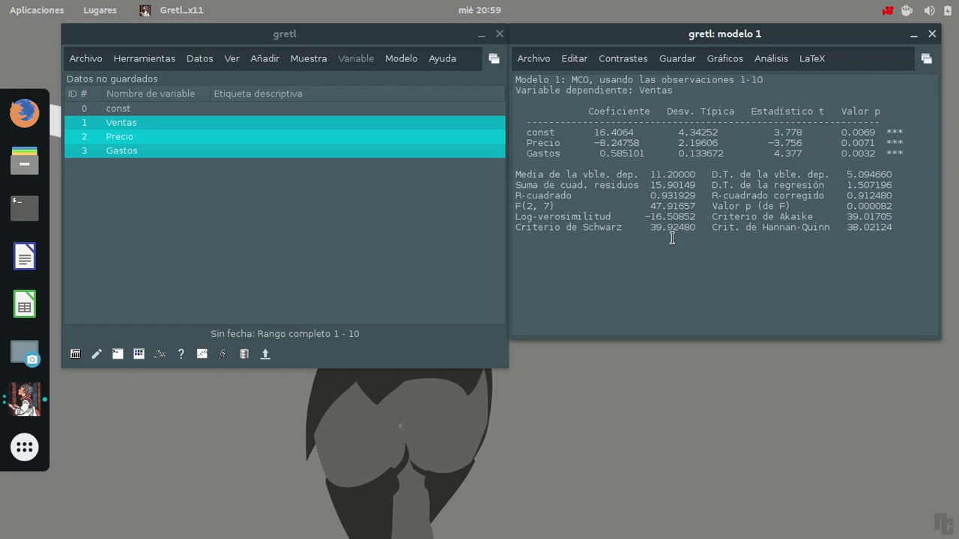
{"action": "left_click", "coordinate": [142, 60]}
{"action": "left_click", "coordinate": [149, 80]}
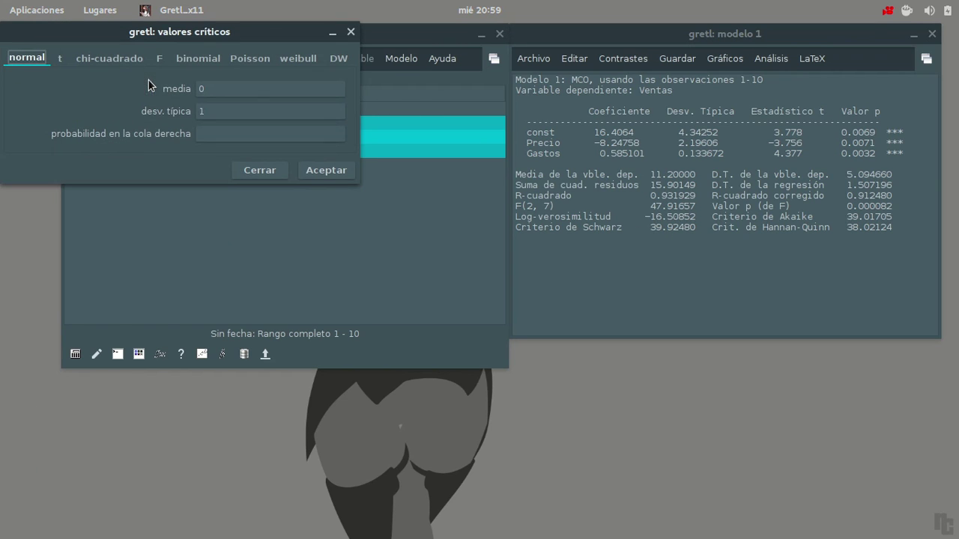
{"action": "left_click", "coordinate": [160, 60]}
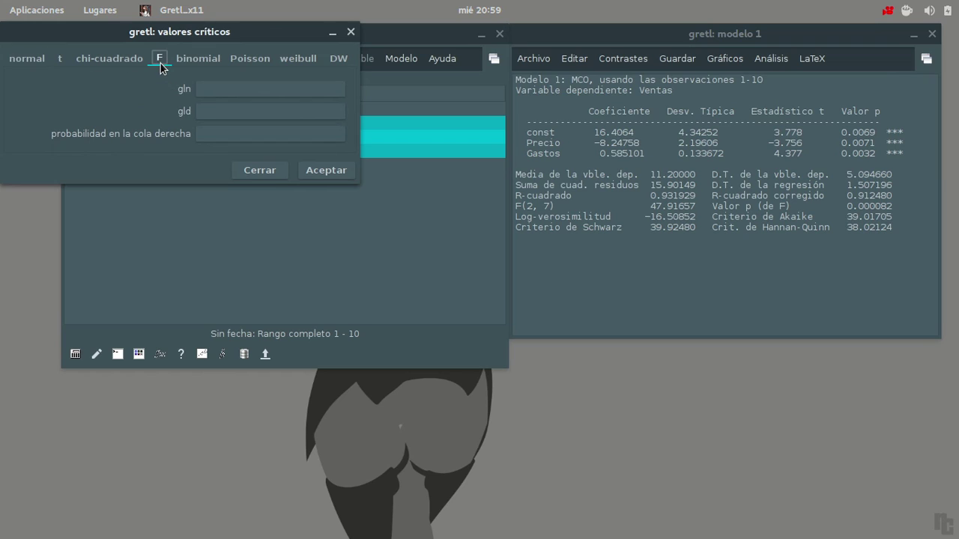
{"action": "left_click", "coordinate": [234, 98]}
{"action": "left_click_drag", "start_coordinate": [569, 213], "coordinate": [524, 213]}
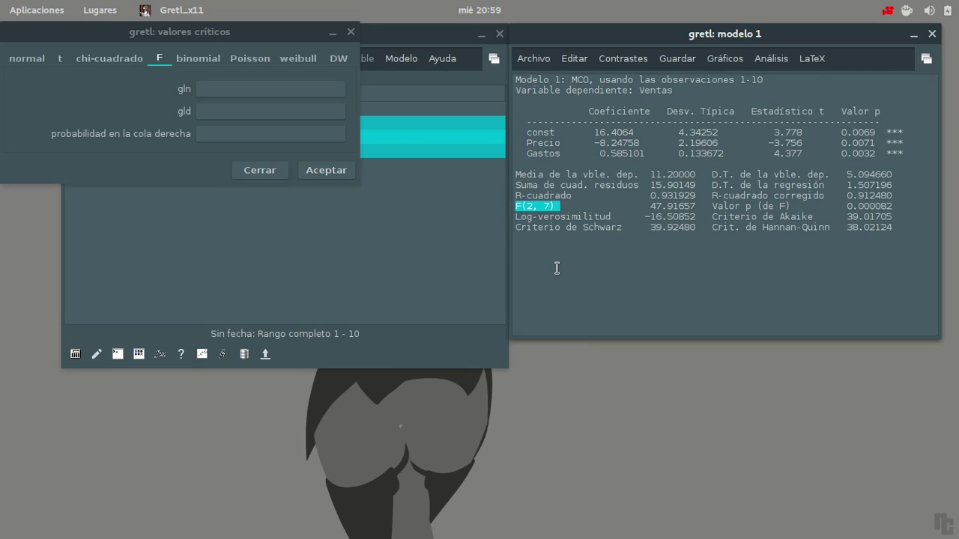
{"action": "left_click", "coordinate": [540, 212]}
Step: Set the F critical value lookup to 2 numerator and 7 denominator degrees of freedom and move its dialog aside
{"action": "left_click", "coordinate": [231, 90]}
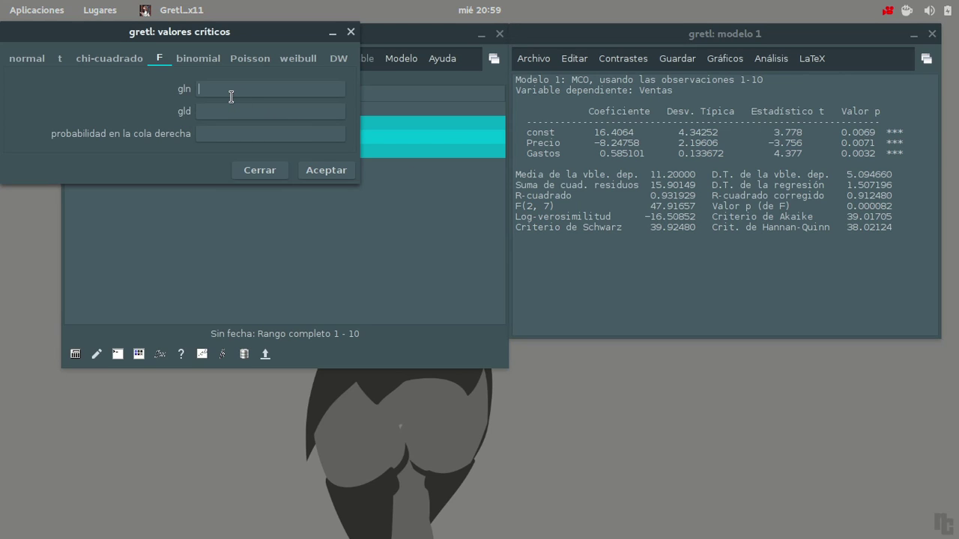
{"action": "type", "text": "2"}
{"action": "left_click", "coordinate": [233, 118]}
{"action": "type", "text": "8"}
{"action": "key", "text": "BackSpace"}
{"action": "type", "text": "7"}
{"action": "left_click", "coordinate": [264, 141]}
{"action": "left_click_drag", "start_coordinate": [215, 35], "coordinate": [234, 205]}
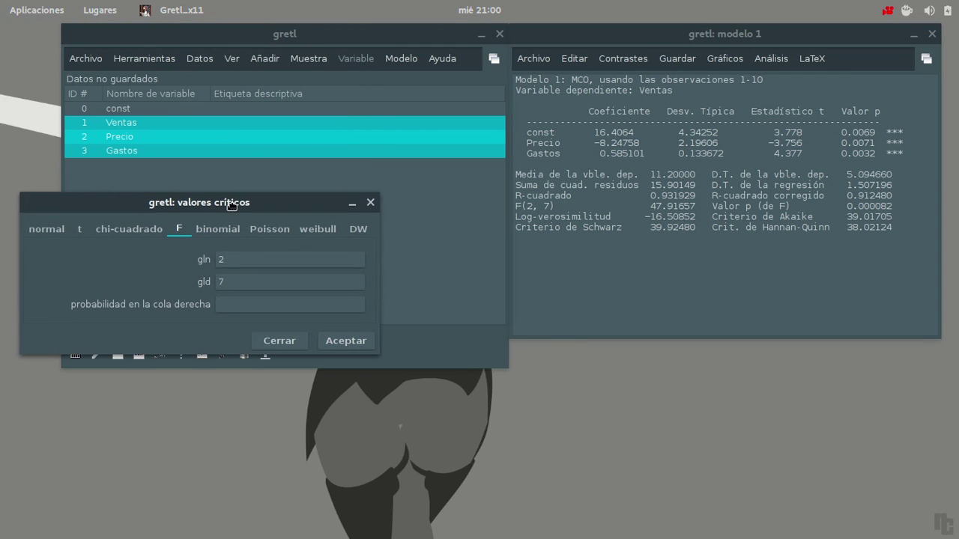
Step: Plot the F distribution with 2 numerator and 7 denominator degrees of freedom and move the graph and its settings dialog aside
{"action": "left_click", "coordinate": [163, 59]}
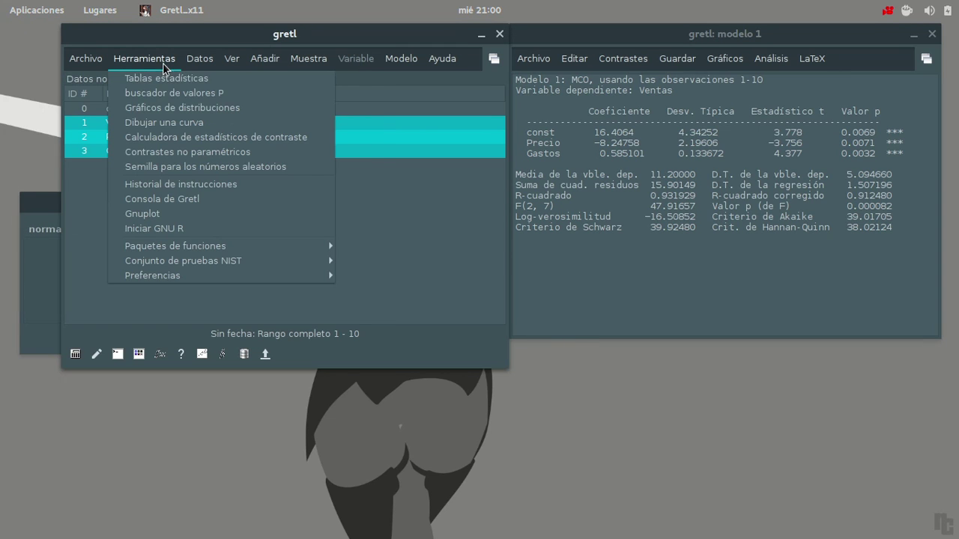
{"action": "left_click", "coordinate": [163, 110]}
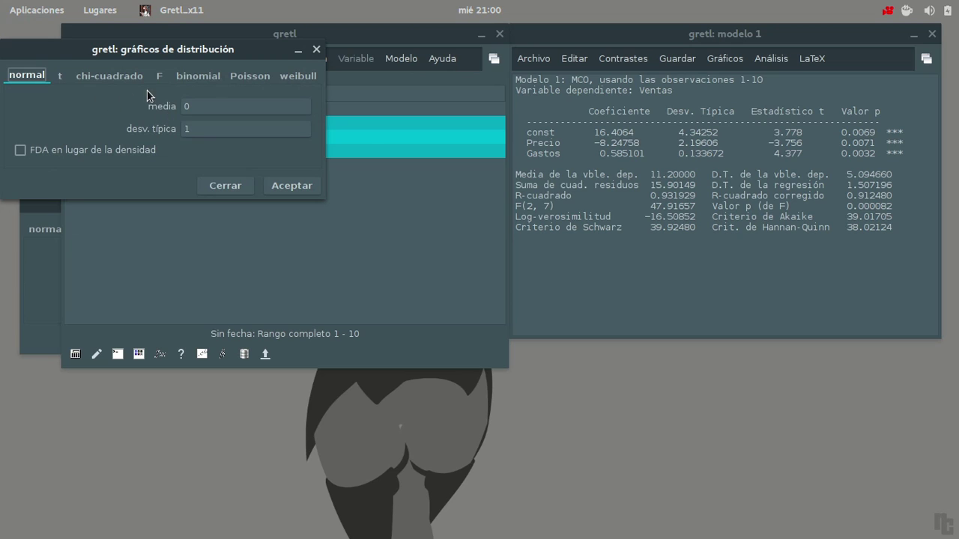
{"action": "left_click", "coordinate": [160, 76]}
{"action": "left_click", "coordinate": [155, 112]}
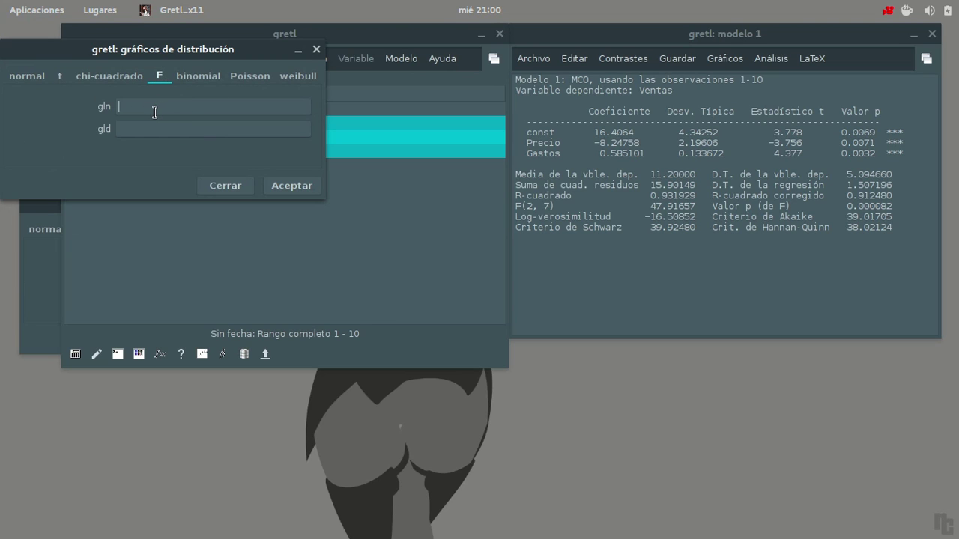
{"action": "type", "text": "2"}
{"action": "left_click", "coordinate": [146, 135]}
{"action": "type", "text": "7"}
{"action": "left_click", "coordinate": [292, 187]}
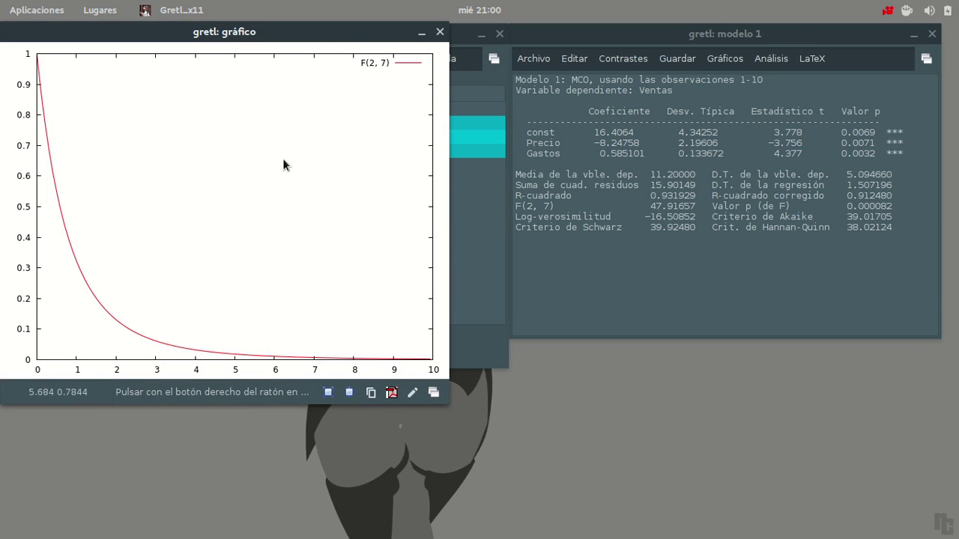
{"action": "left_click_drag", "start_coordinate": [228, 41], "coordinate": [741, 217]}
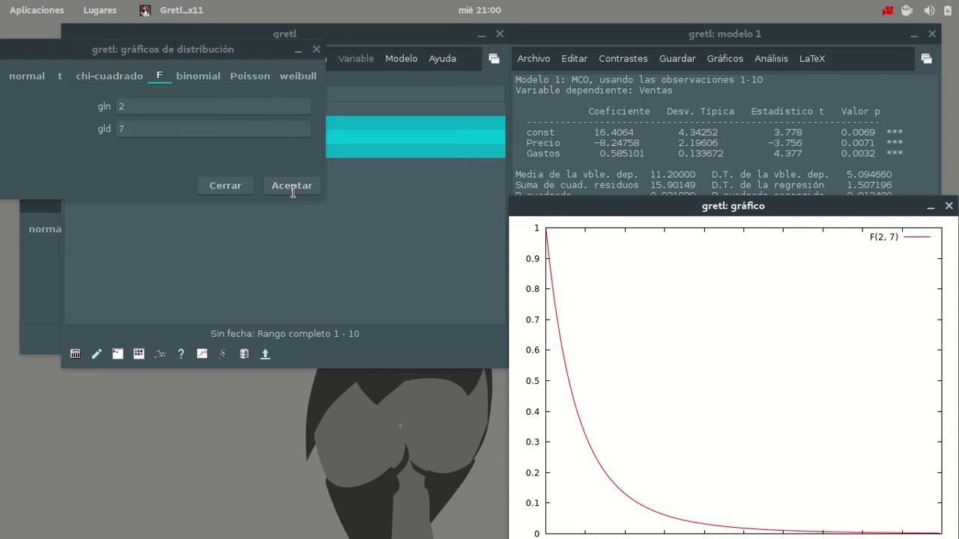
{"action": "left_click_drag", "start_coordinate": [229, 56], "coordinate": [229, 396]}
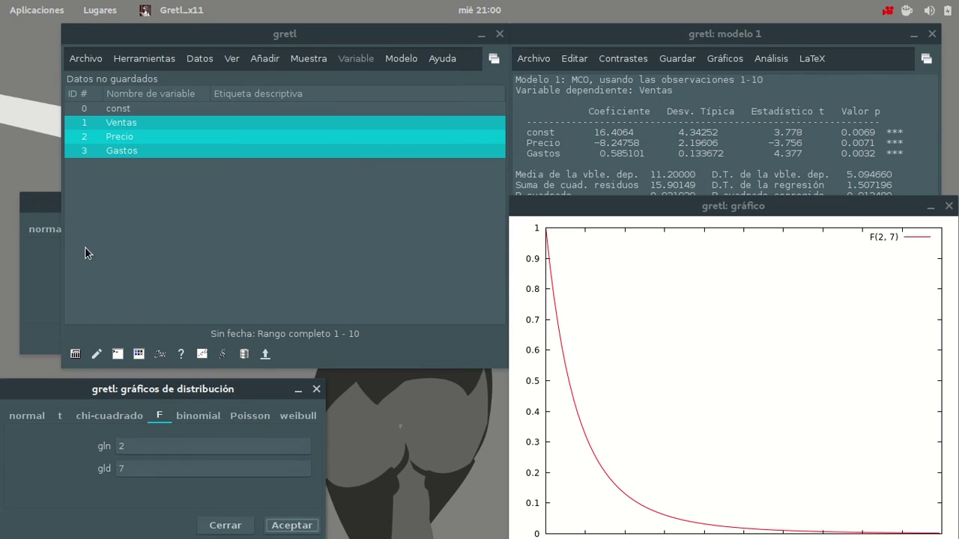
Step: Calculate the F critical value with a right-tail probability of 0.05 and move the result window clear of its settings dialog
{"action": "left_click", "coordinate": [57, 210]}
{"action": "left_click_drag", "start_coordinate": [173, 201], "coordinate": [169, 40]}
{"action": "left_click_drag", "start_coordinate": [774, 216], "coordinate": [757, 242]}
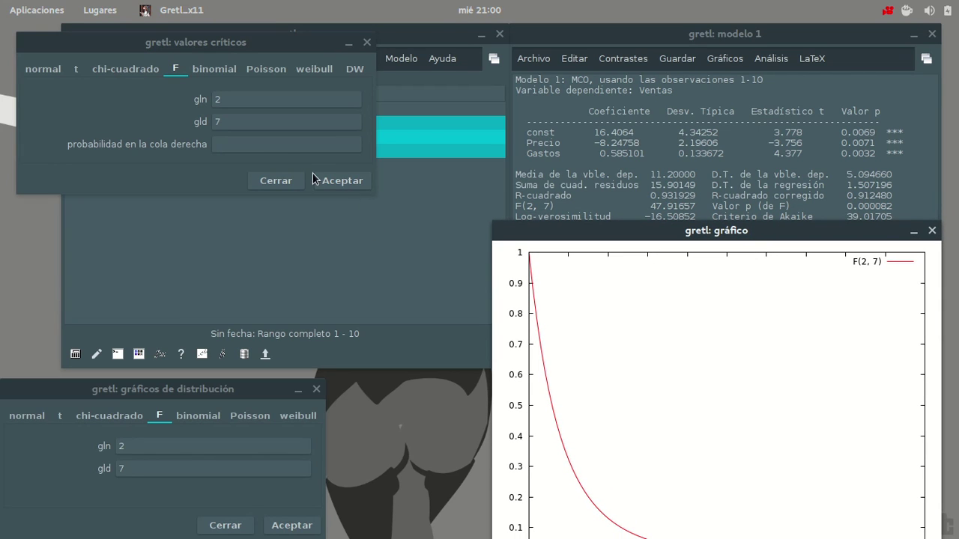
{"action": "left_click", "coordinate": [262, 145]}
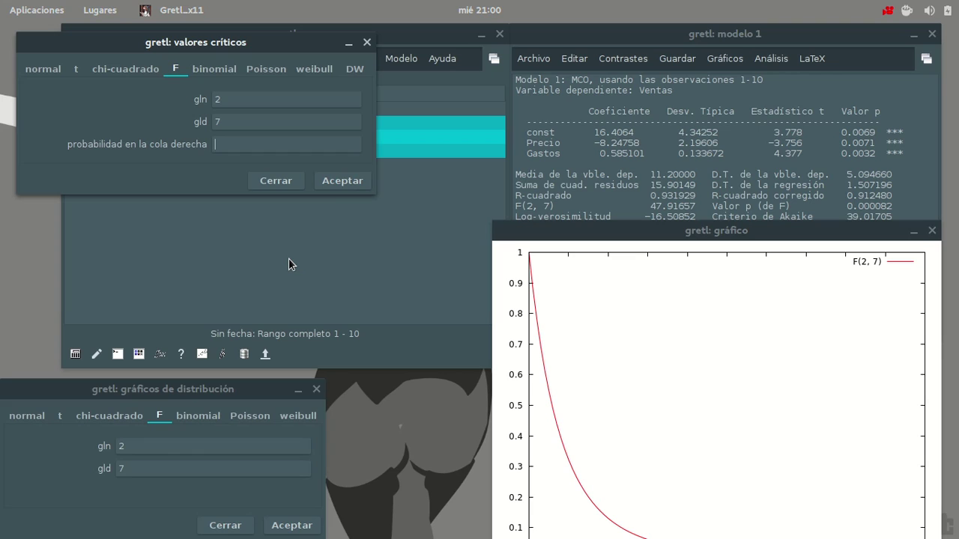
{"action": "type", "text": "0.05"}
{"action": "left_click", "coordinate": [336, 183]}
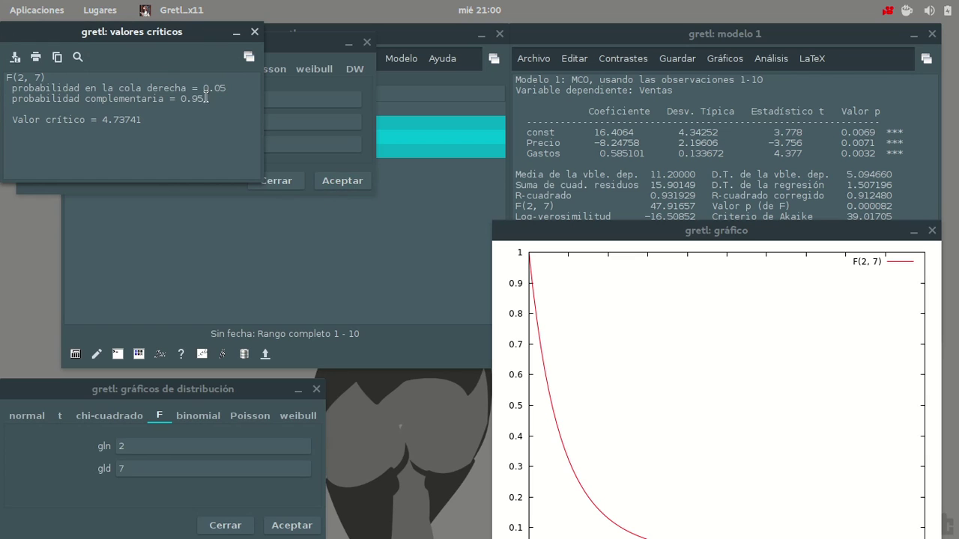
{"action": "left_click_drag", "start_coordinate": [171, 37], "coordinate": [286, 194]}
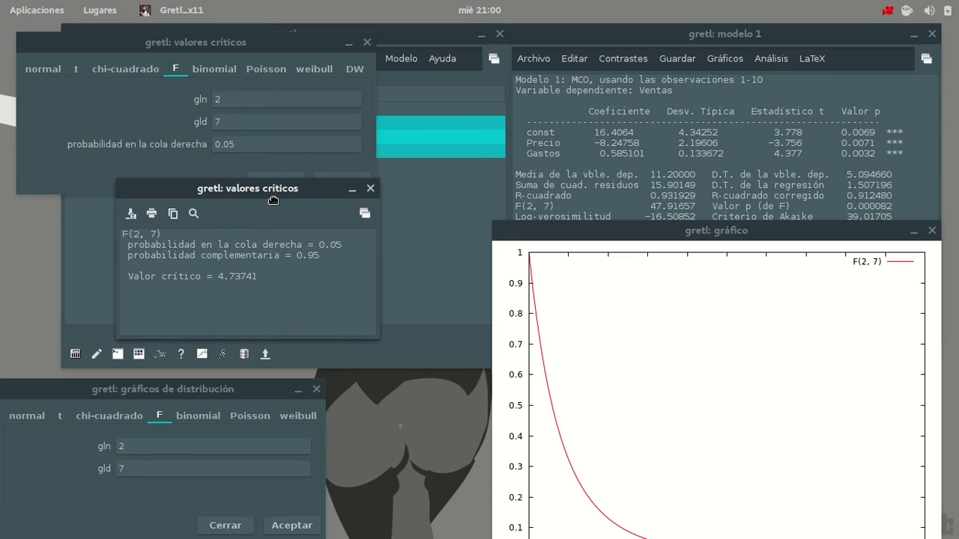
Step: Minimize both distribution settings dialogs and arrange the F graph and critical value result for comparison with the model's F statistic
{"action": "left_click", "coordinate": [352, 46]}
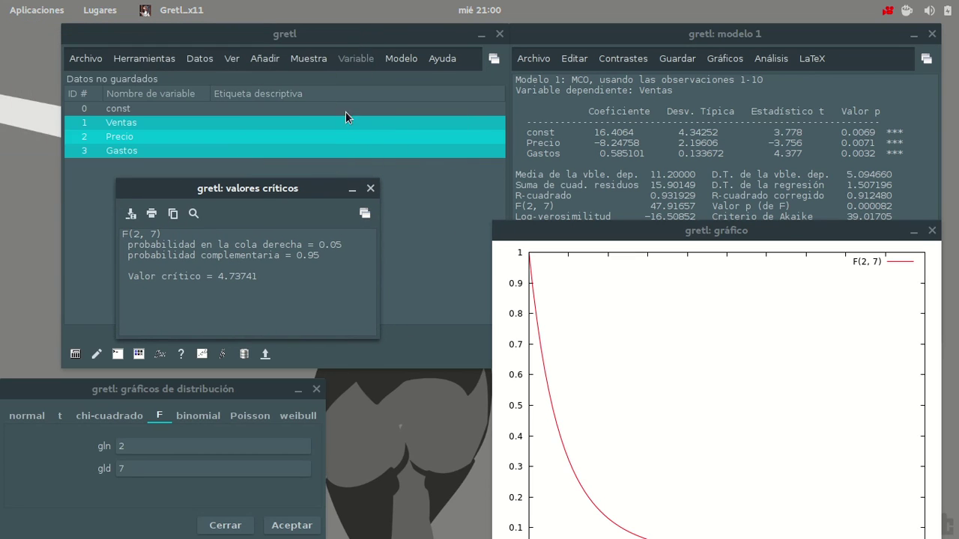
{"action": "left_click", "coordinate": [297, 390]}
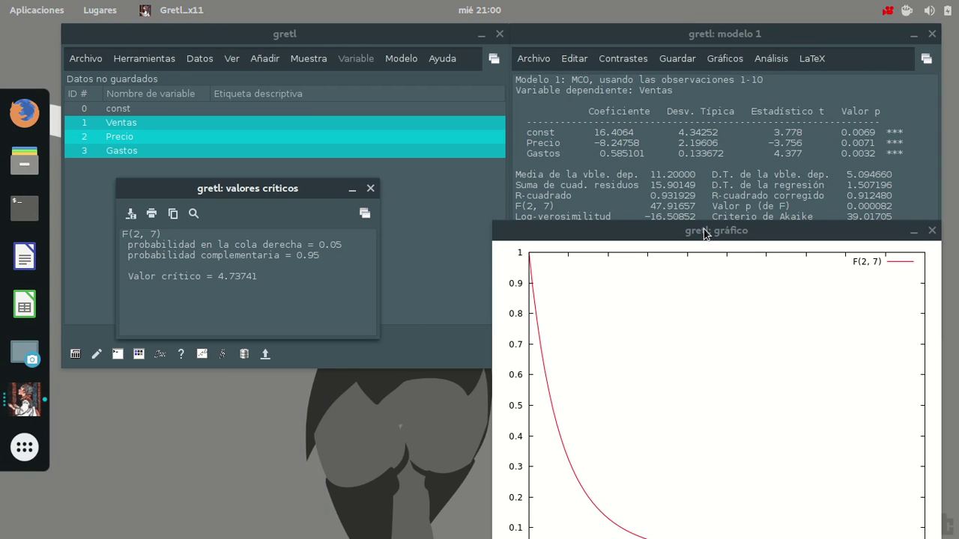
{"action": "left_click_drag", "start_coordinate": [294, 193], "coordinate": [821, 73]}
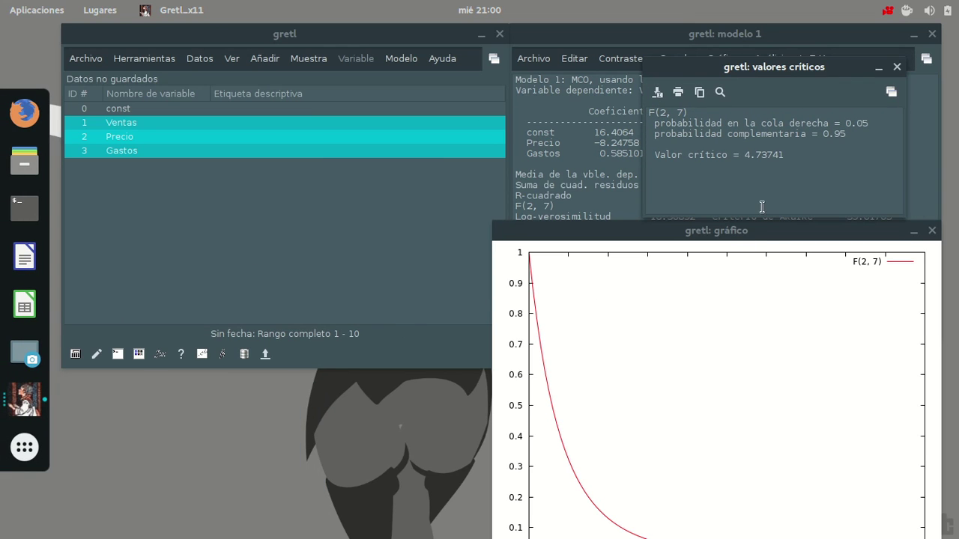
{"action": "left_click_drag", "start_coordinate": [728, 237], "coordinate": [246, 69]}
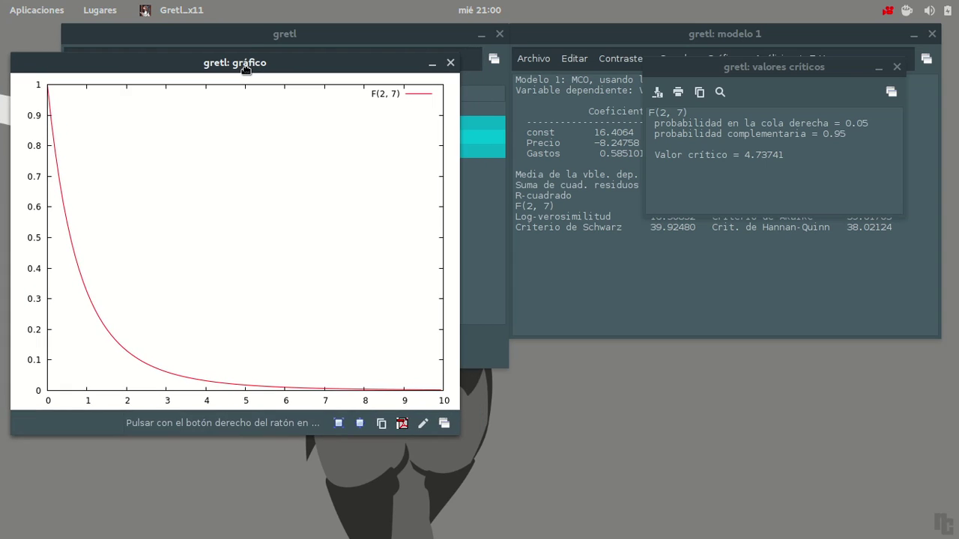
{"action": "left_click_drag", "start_coordinate": [746, 71], "coordinate": [617, 289]}
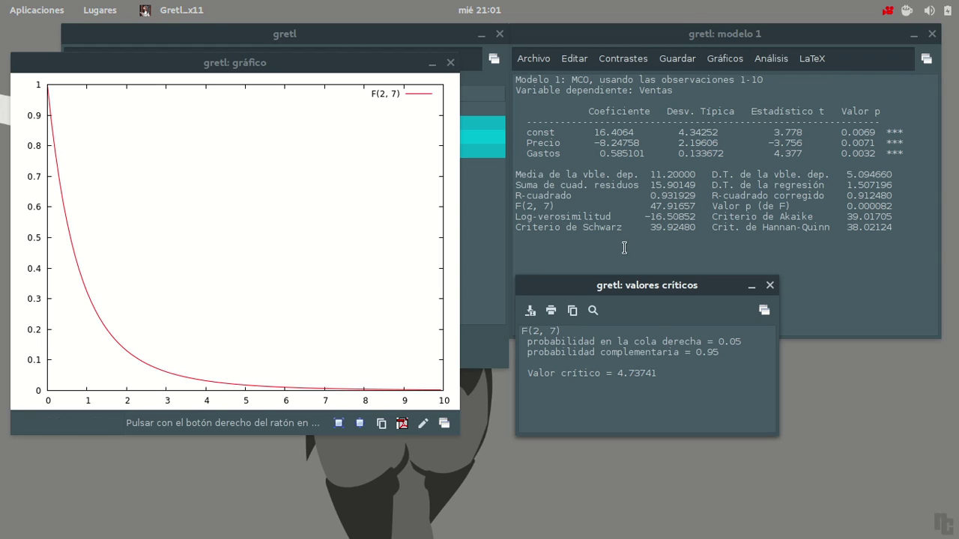
{"action": "left_click_drag", "start_coordinate": [649, 206], "coordinate": [705, 215]}
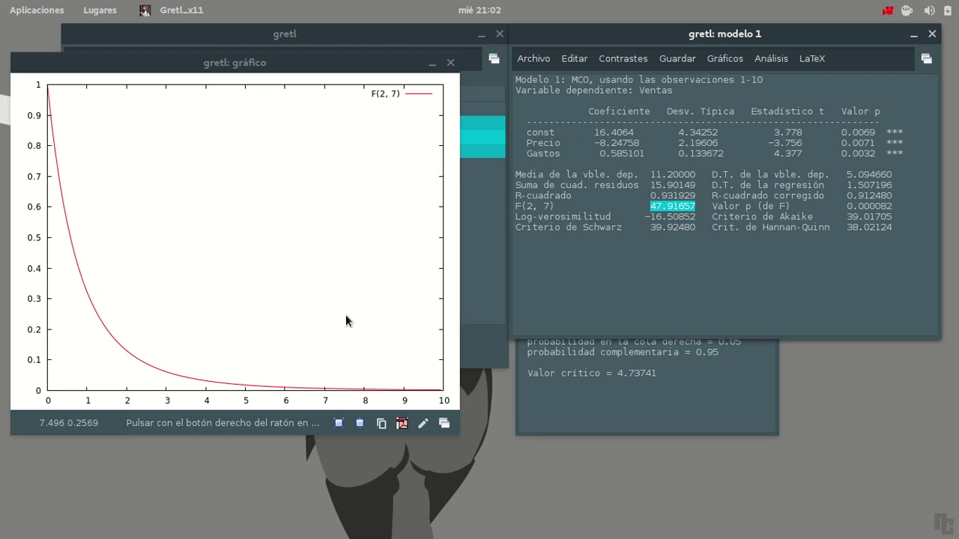
Step: Close the F distribution graph and the critical value result
{"action": "left_click", "coordinate": [449, 63]}
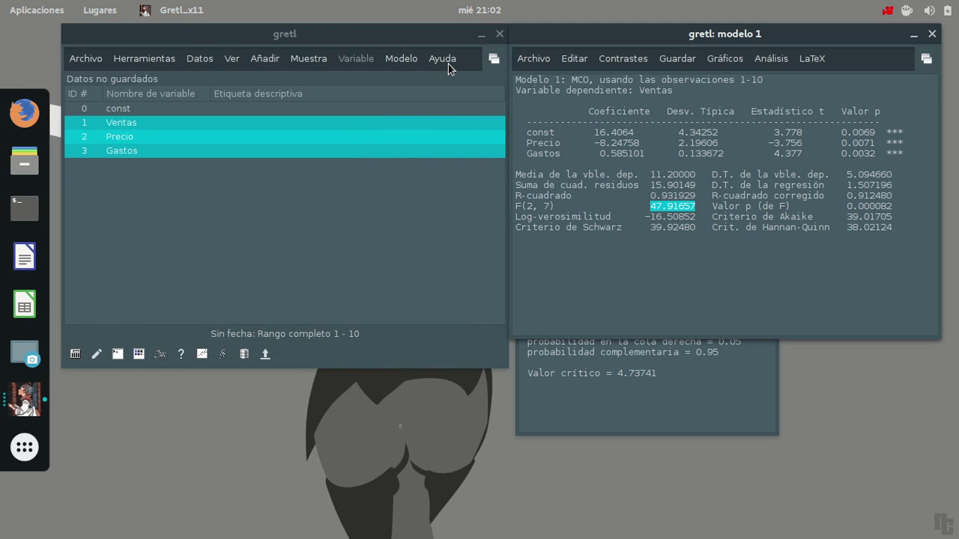
{"action": "left_click", "coordinate": [627, 414]}
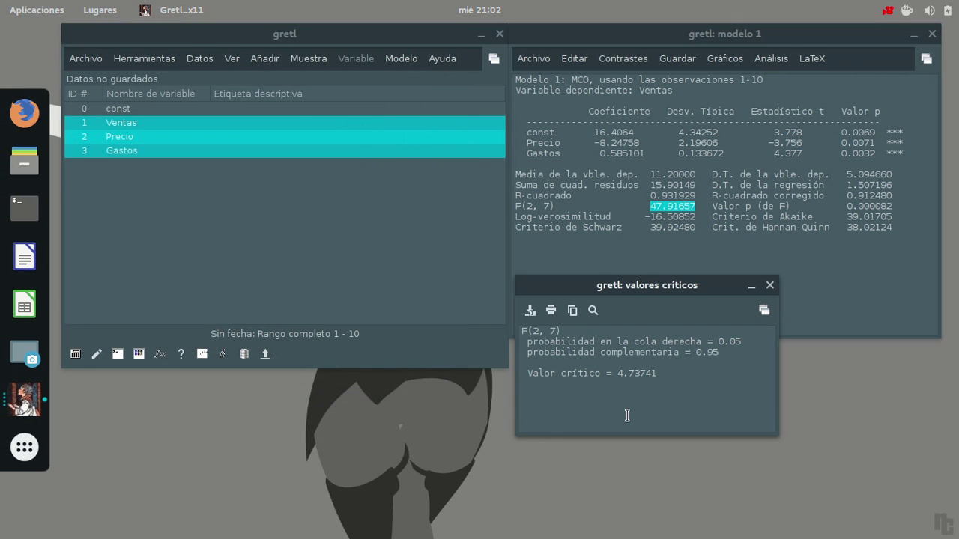
{"action": "left_click", "coordinate": [775, 286]}
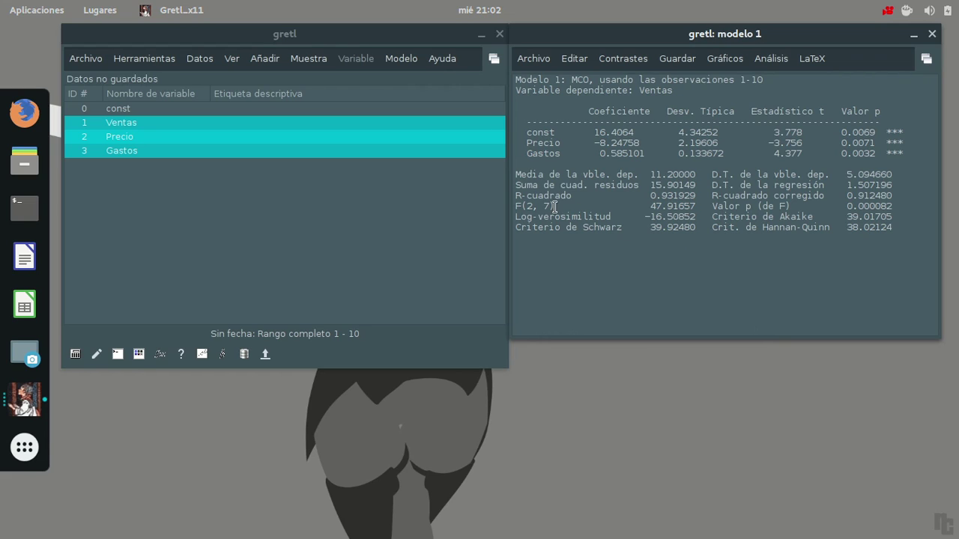
Step: Examine the R-squared, the F statistic and its p-value in the regression output
{"action": "left_click_drag", "start_coordinate": [516, 196], "coordinate": [704, 206]}
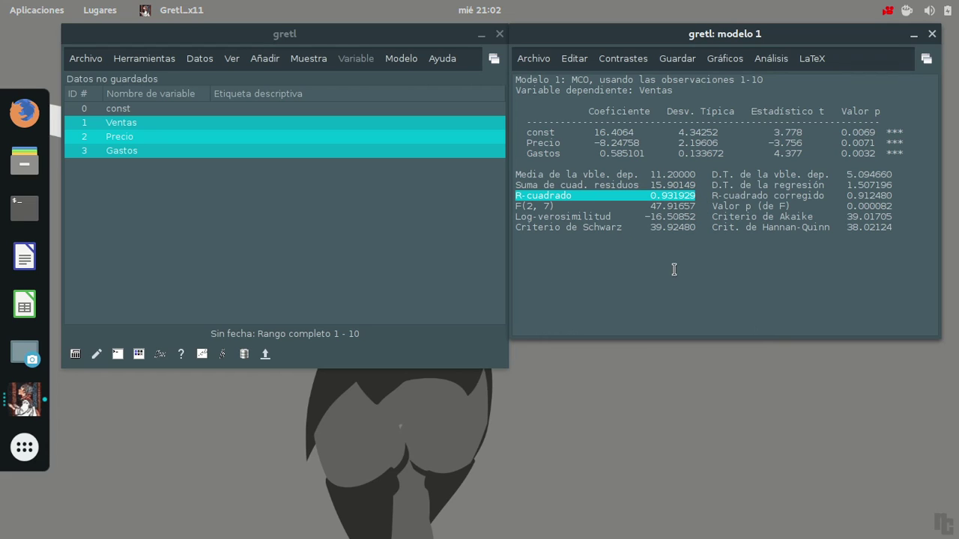
{"action": "left_click", "coordinate": [655, 202]}
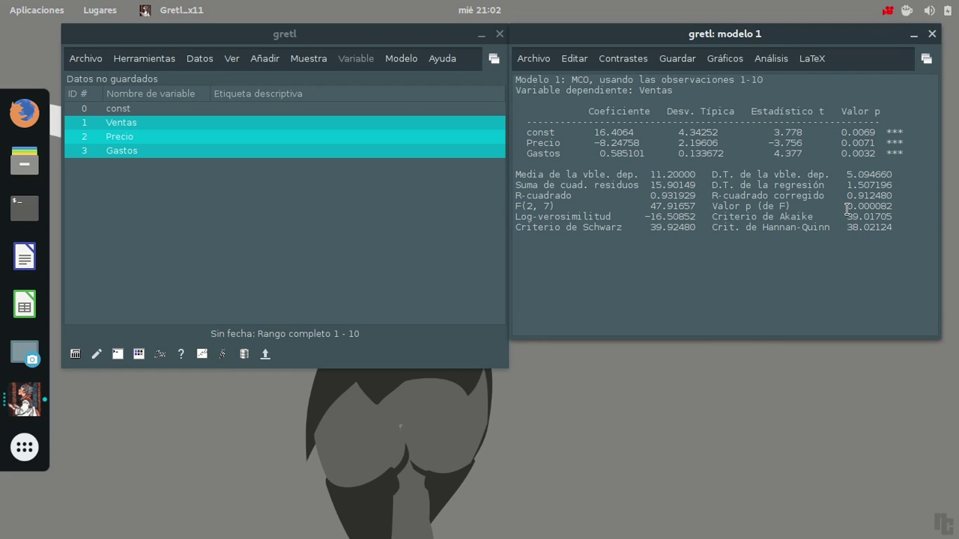
{"action": "left_click_drag", "start_coordinate": [541, 203], "coordinate": [589, 205]}
{"action": "left_click", "coordinate": [591, 205]}
{"action": "left_click_drag", "start_coordinate": [853, 203], "coordinate": [898, 205]}
{"action": "left_click", "coordinate": [899, 205]}
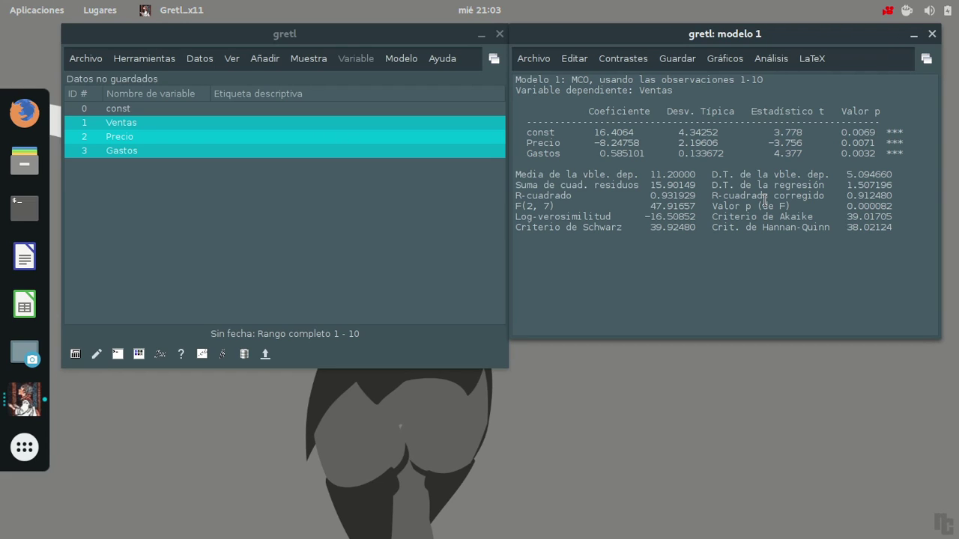
Step: Open the model's prediction settings and arrange the dialog and the regression output side by side
{"action": "left_click", "coordinate": [773, 62]}
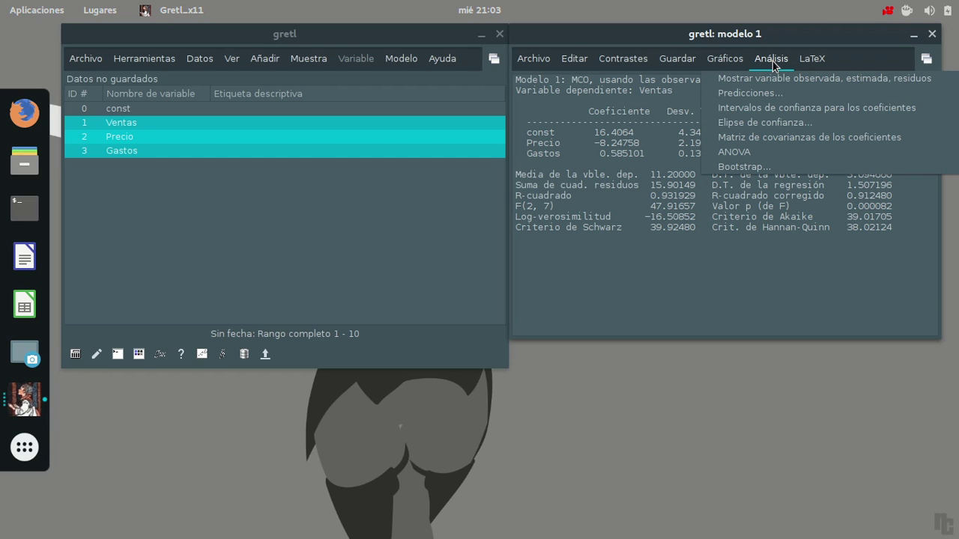
{"action": "left_click", "coordinate": [772, 61]}
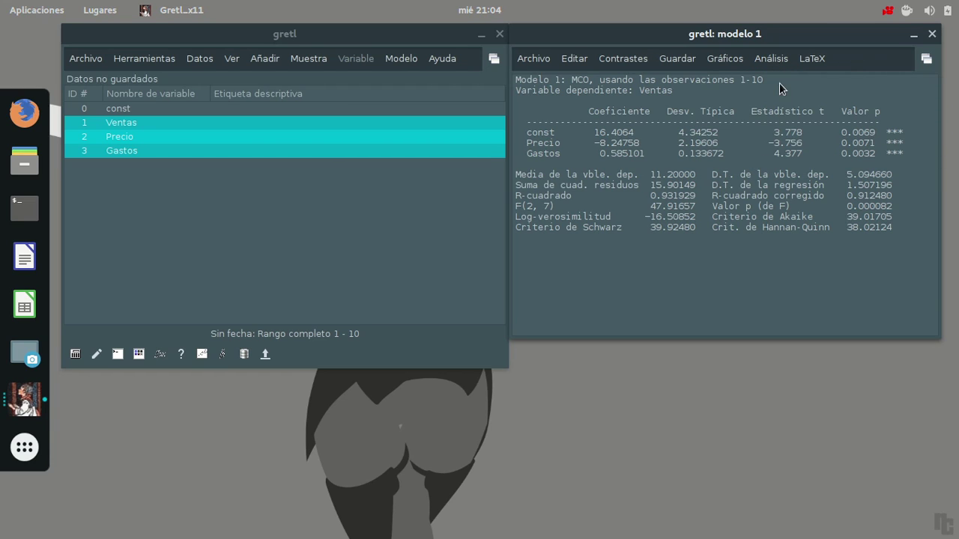
{"action": "left_click", "coordinate": [776, 62]}
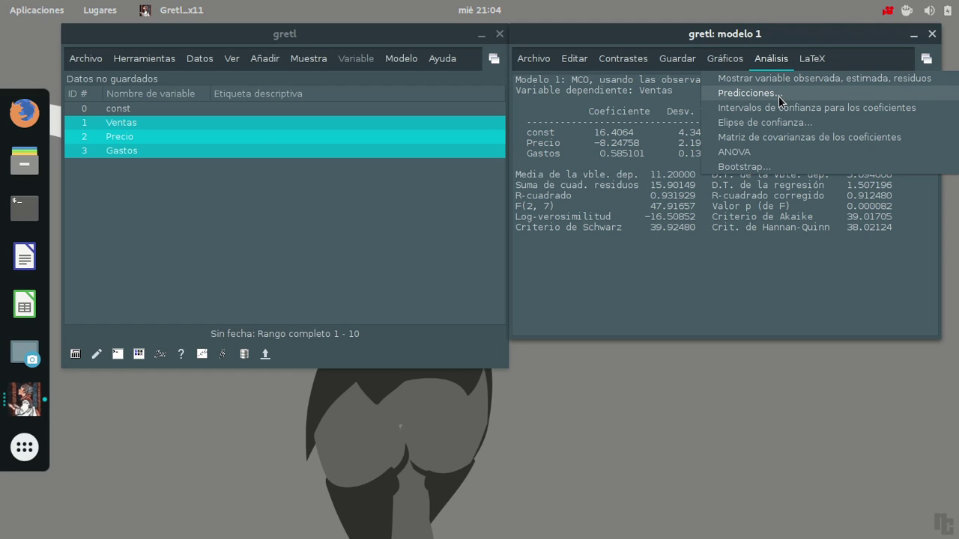
{"action": "left_click", "coordinate": [778, 96]}
{"action": "left_click_drag", "start_coordinate": [794, 39], "coordinate": [356, 184]}
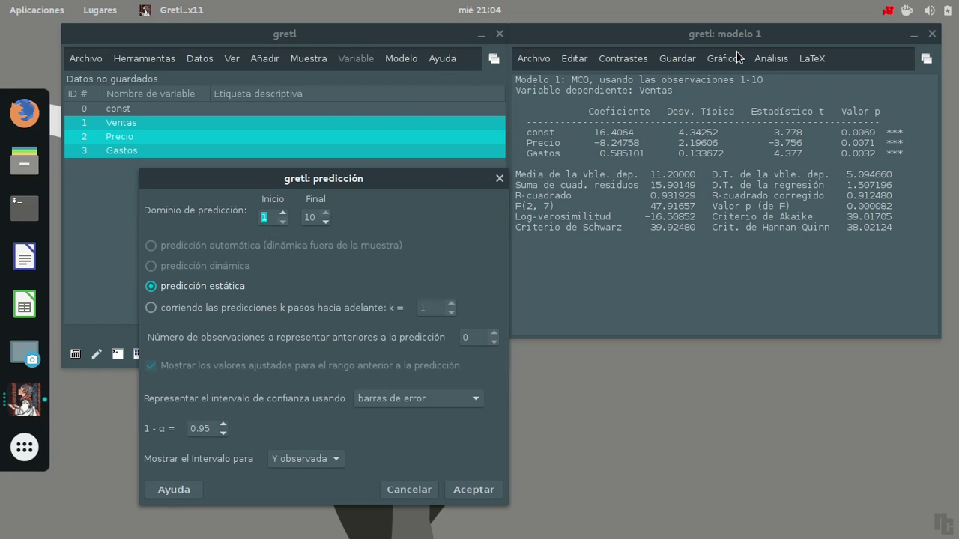
{"action": "left_click_drag", "start_coordinate": [716, 26], "coordinate": [726, 192]}
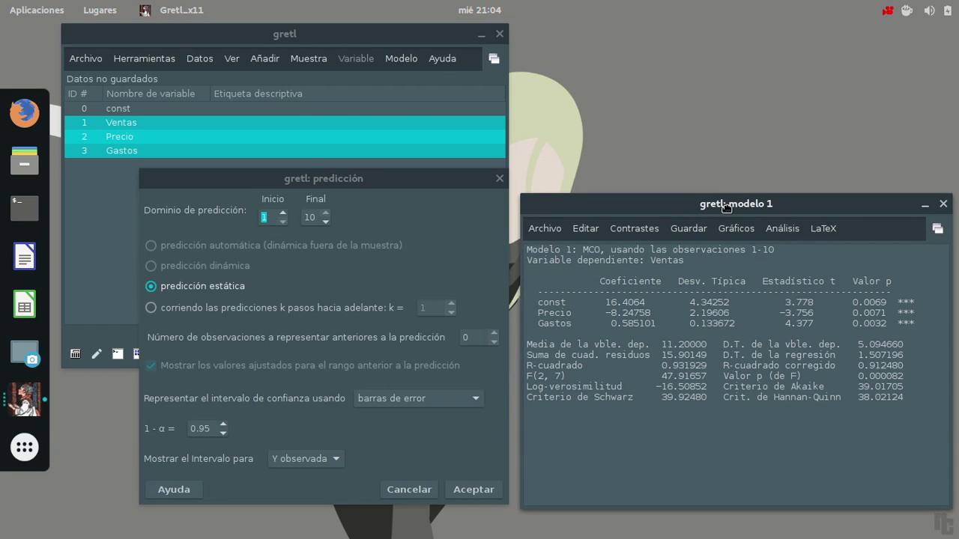
Step: Review the values of Ventas, Precio and Gastos against the prediction range, and close the data listing and the prediction dialog
{"action": "left_click", "coordinate": [200, 60]}
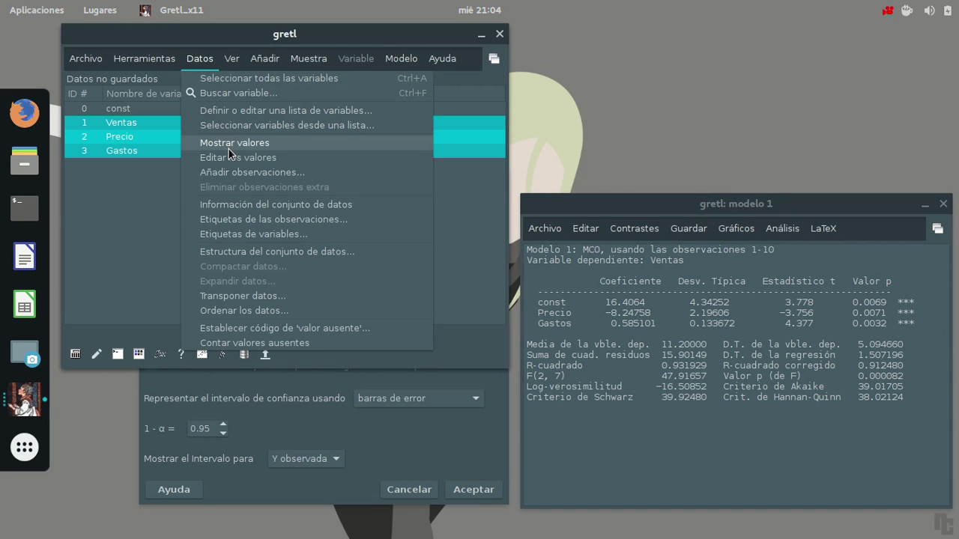
{"action": "left_click", "coordinate": [229, 149]}
{"action": "left_click_drag", "start_coordinate": [180, 32], "coordinate": [734, 43]}
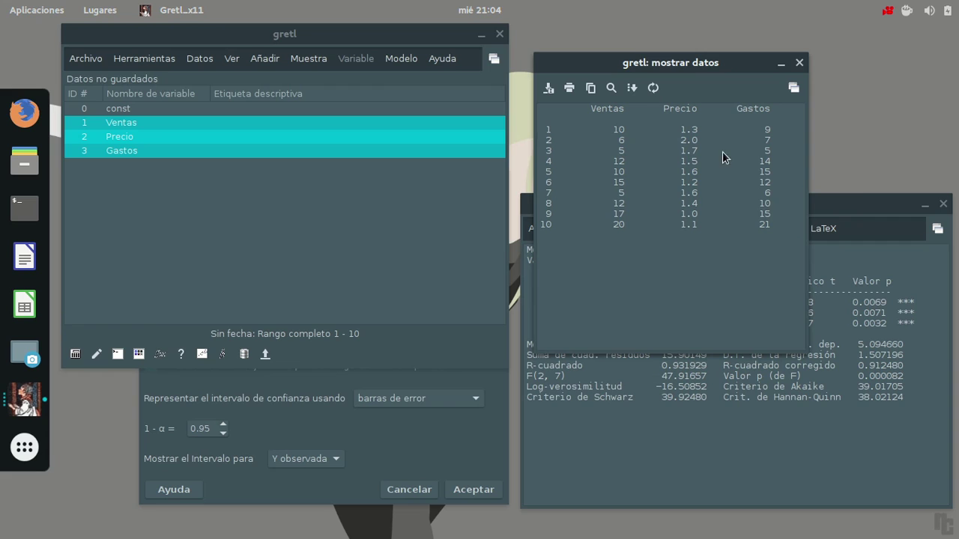
{"action": "left_click", "coordinate": [851, 214]}
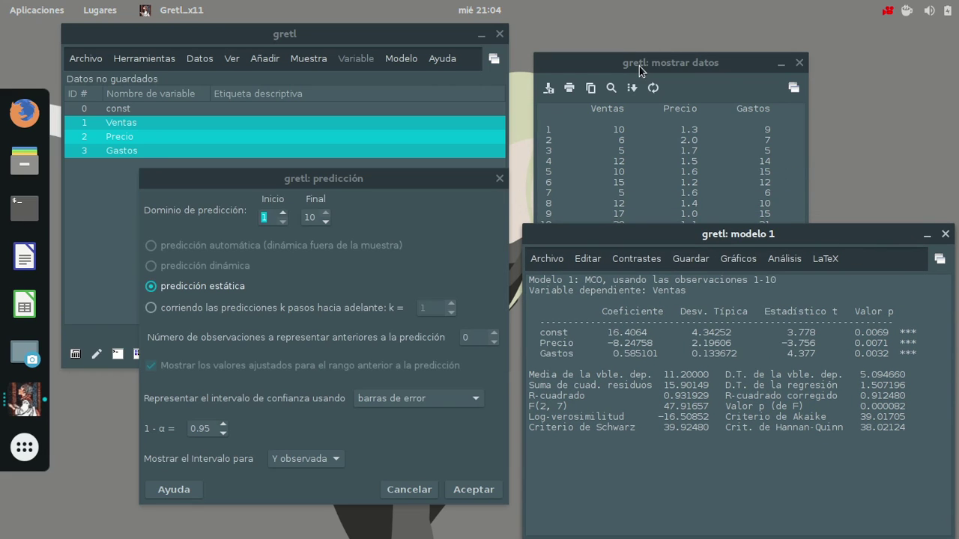
{"action": "left_click_drag", "start_coordinate": [640, 70], "coordinate": [636, 39]}
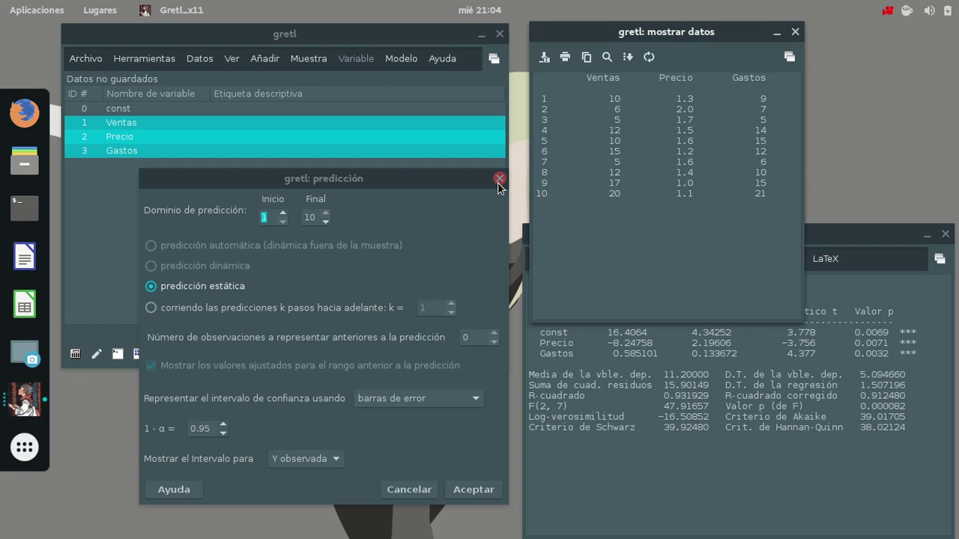
{"action": "left_click", "coordinate": [795, 31]}
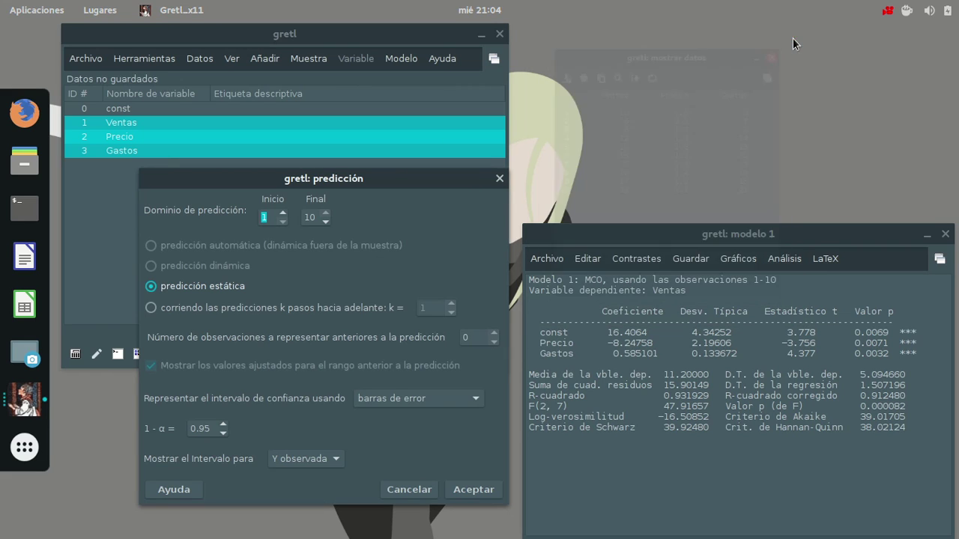
{"action": "left_click", "coordinate": [499, 178]}
{"action": "left_click_drag", "start_coordinate": [730, 241], "coordinate": [730, 69]}
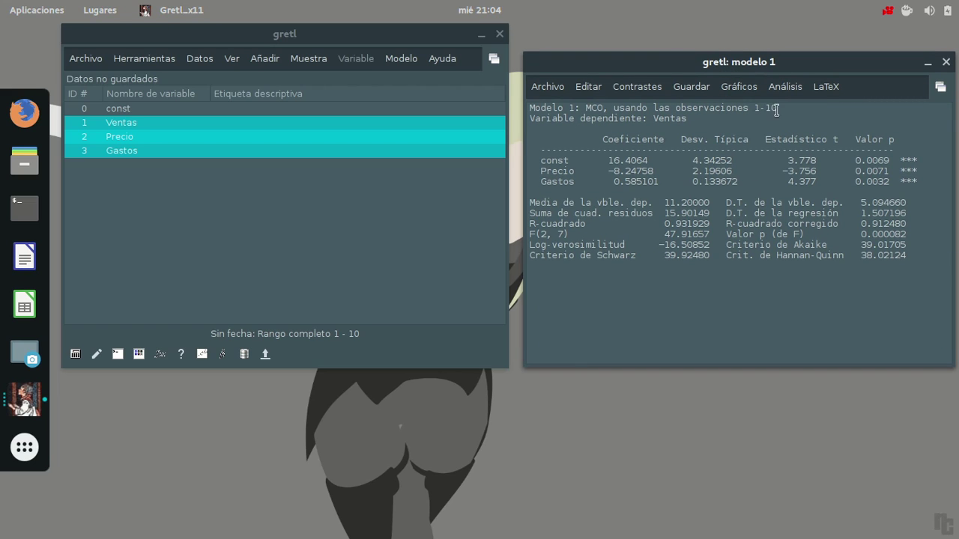
Step: Add 1 observation to the dataset
{"action": "left_click", "coordinate": [208, 66]}
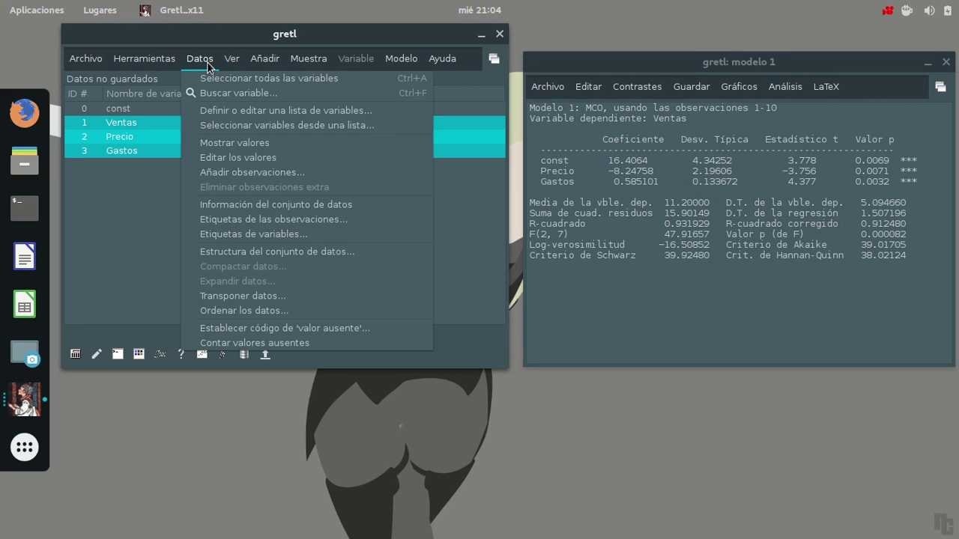
{"action": "left_click", "coordinate": [329, 174]}
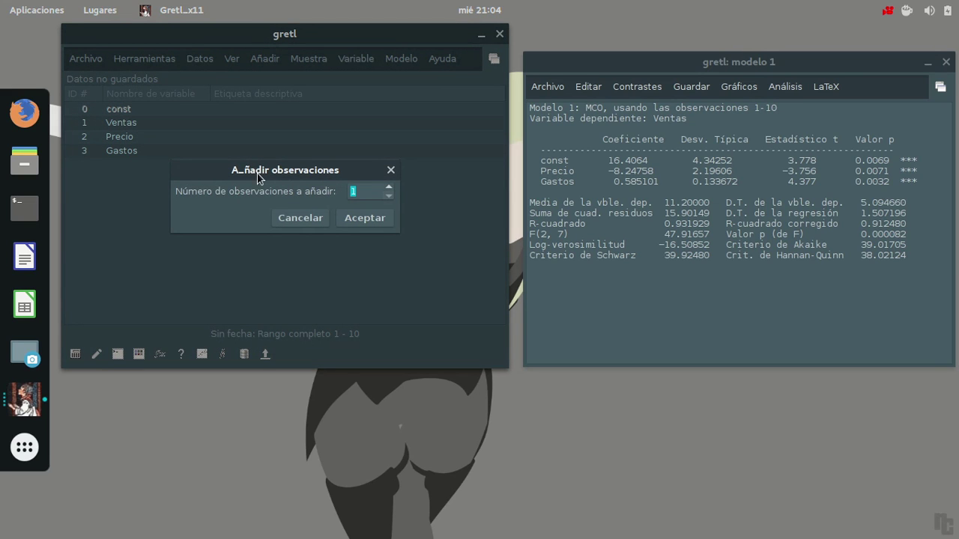
{"action": "left_click", "coordinate": [359, 219]}
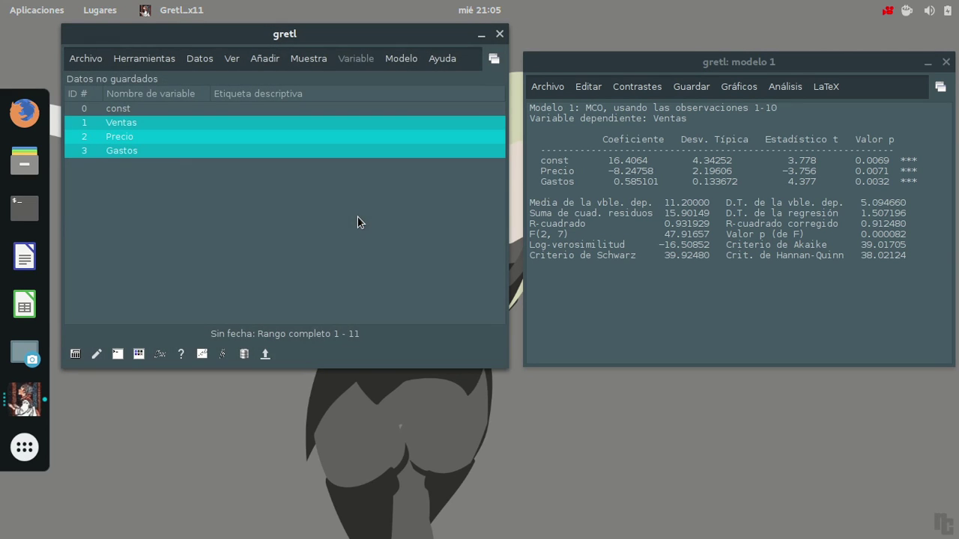
Step: Display the values of Ventas, Precio and Gastos, check the row for observation 11, and close the listing
{"action": "left_click", "coordinate": [198, 60]}
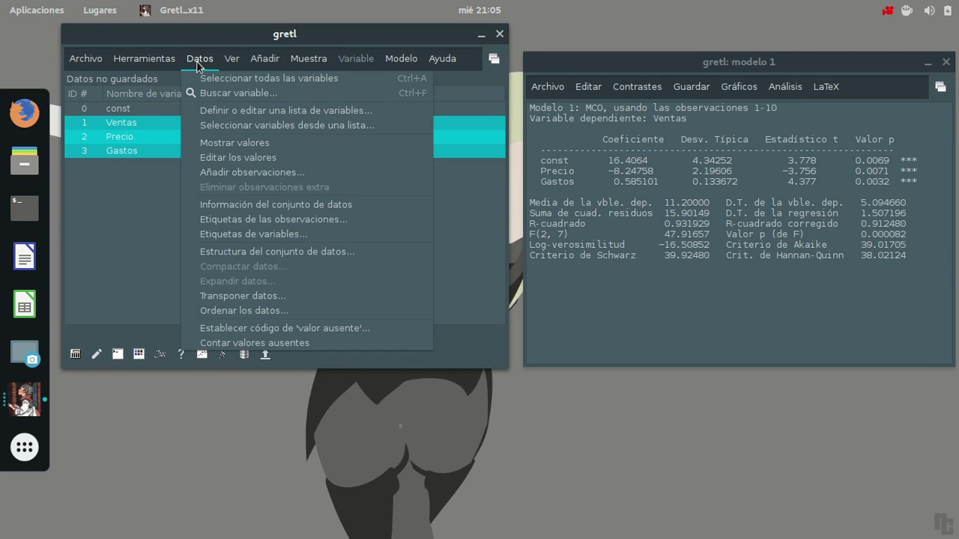
{"action": "left_click", "coordinate": [223, 142]}
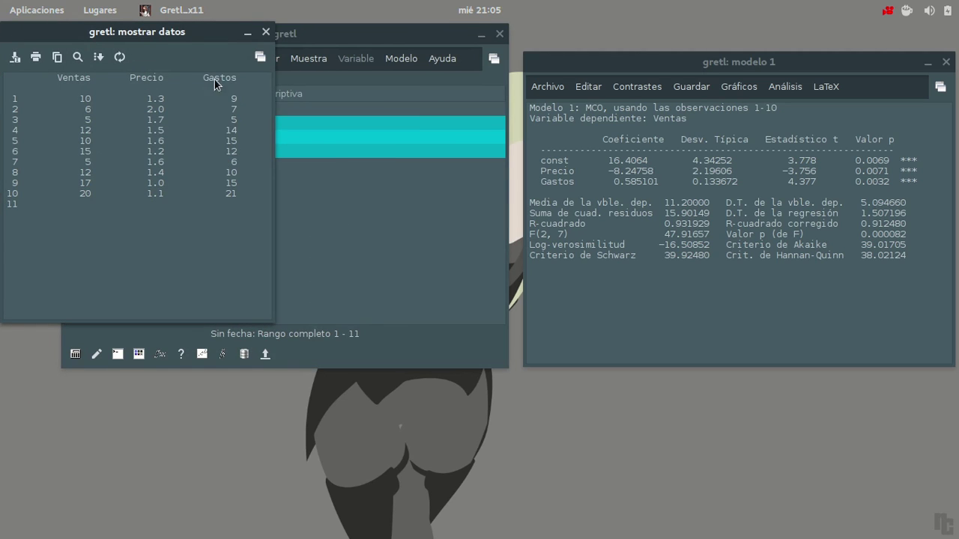
{"action": "left_click_drag", "start_coordinate": [148, 36], "coordinate": [402, 134]}
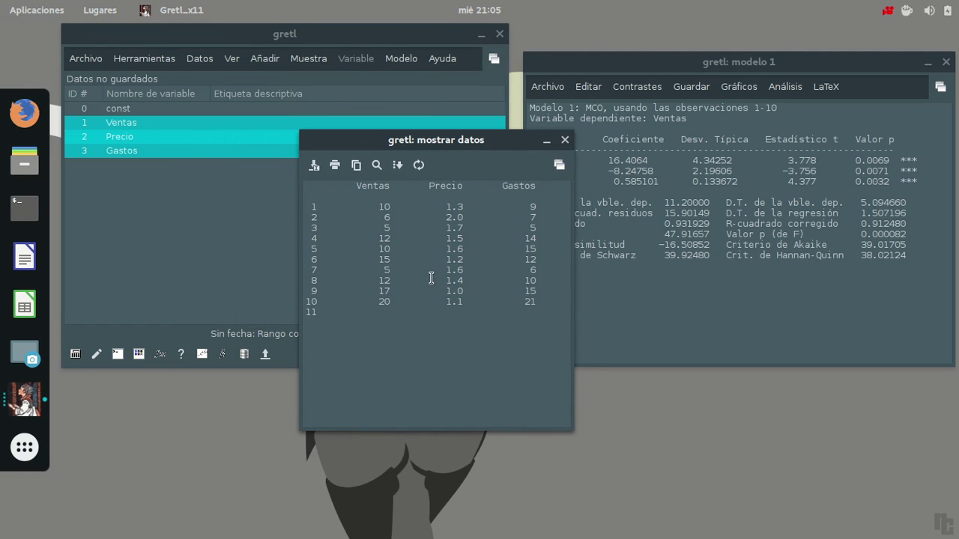
{"action": "left_click", "coordinate": [331, 321]}
{"action": "left_click_drag", "start_coordinate": [365, 325], "coordinate": [525, 327]}
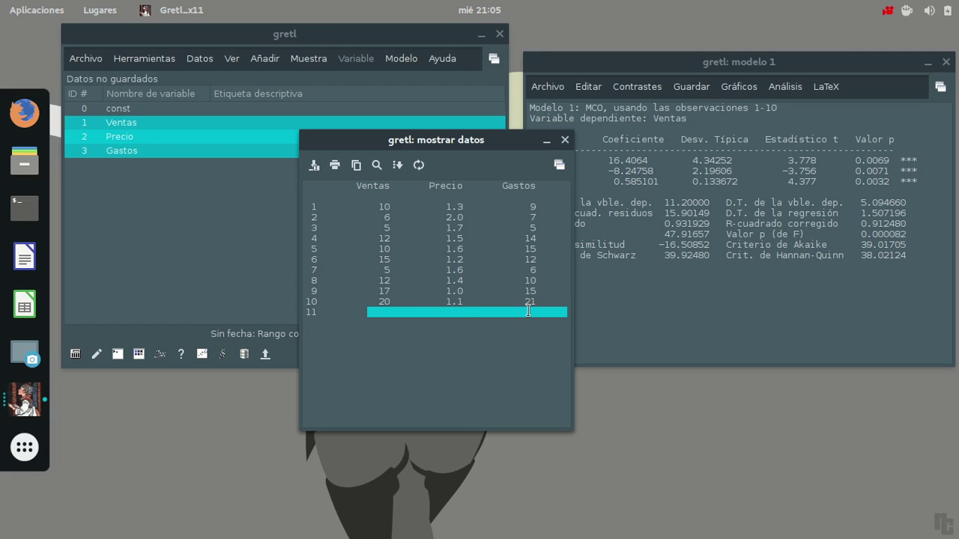
{"action": "left_click", "coordinate": [565, 140]}
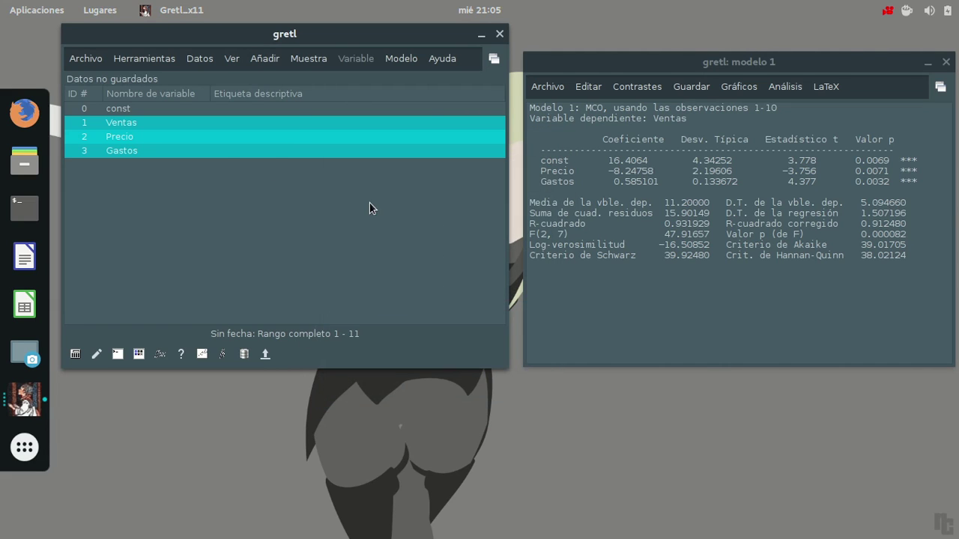
Step: Edit the dataset values so observation 11 has Precio 1.57 and Gastos 16, leaving Ventas blank, apply the changes and close the editor
{"action": "left_click", "coordinate": [206, 65]}
{"action": "left_click", "coordinate": [234, 162]}
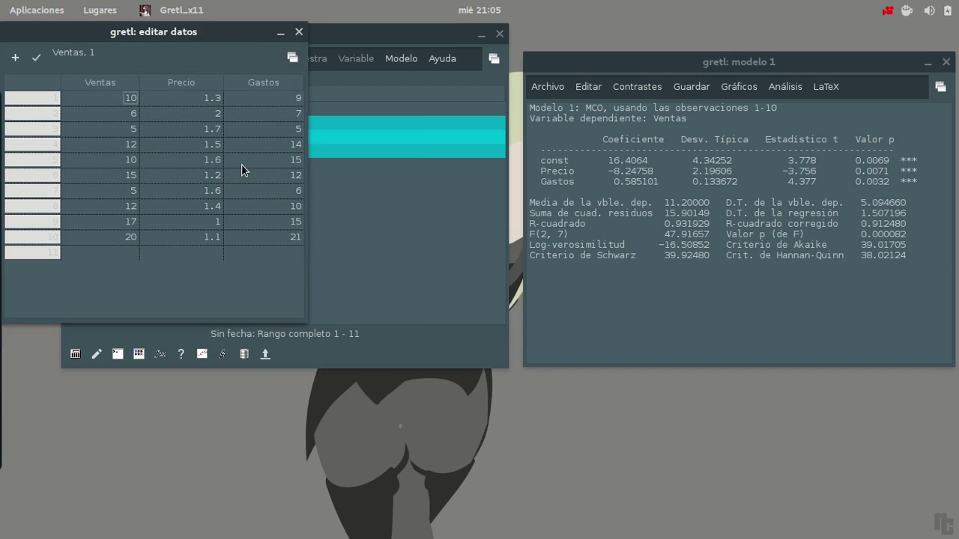
{"action": "left_click_drag", "start_coordinate": [175, 34], "coordinate": [479, 96]}
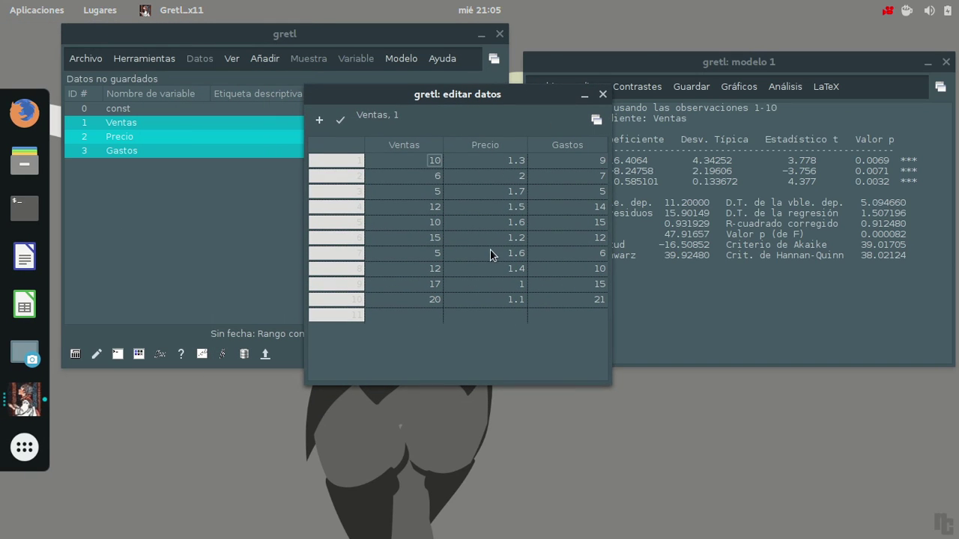
{"action": "left_click", "coordinate": [510, 316]}
{"action": "key", "text": "Tab"}
{"action": "type", "text": "6"}
{"action": "left_click", "coordinate": [342, 121]}
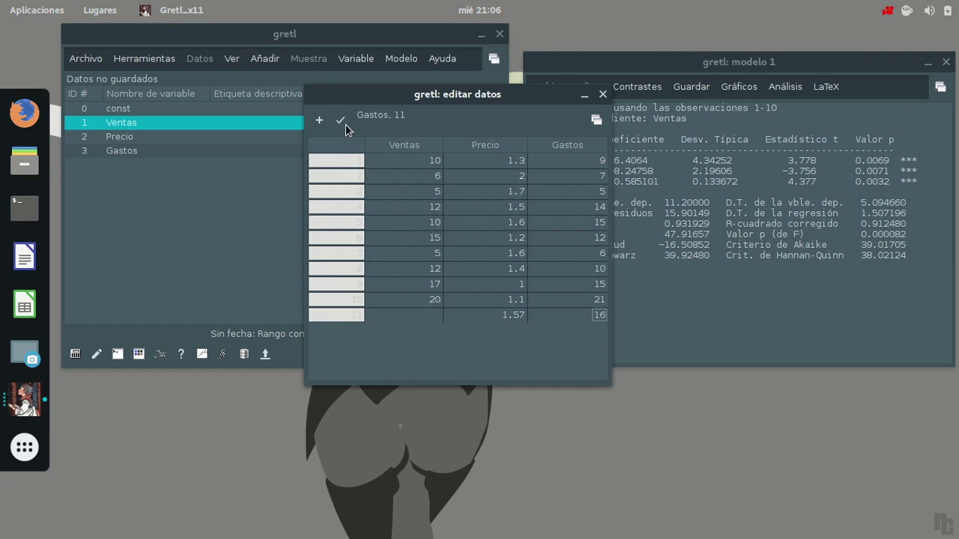
{"action": "left_click", "coordinate": [602, 95]}
{"action": "left_click", "coordinate": [203, 59]}
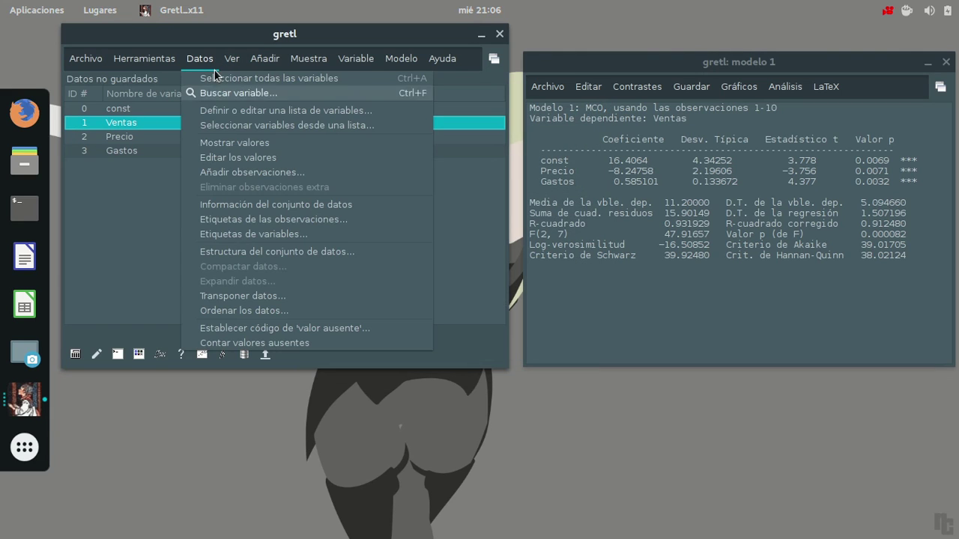
{"action": "left_click", "coordinate": [224, 149]}
{"action": "left_click_drag", "start_coordinate": [116, 62], "coordinate": [315, 71]}
{"action": "left_click", "coordinate": [424, 67]}
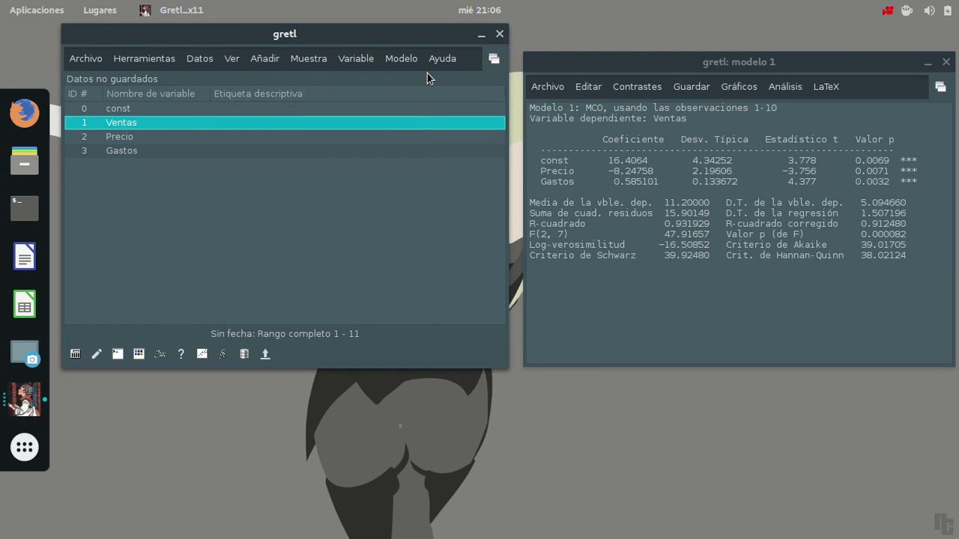
Step: Display the values of Ventas, Precio and Gastos together, check the missing Ventas entry in observation 11, and close the listing
{"action": "left_click", "coordinate": [137, 150], "text": "shift"}
{"action": "left_click", "coordinate": [199, 58]}
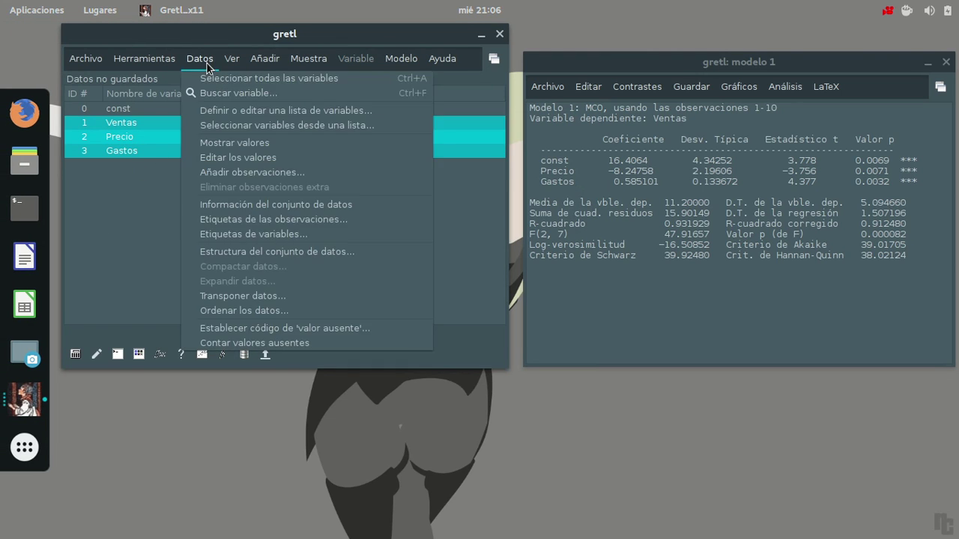
{"action": "left_click", "coordinate": [228, 148]}
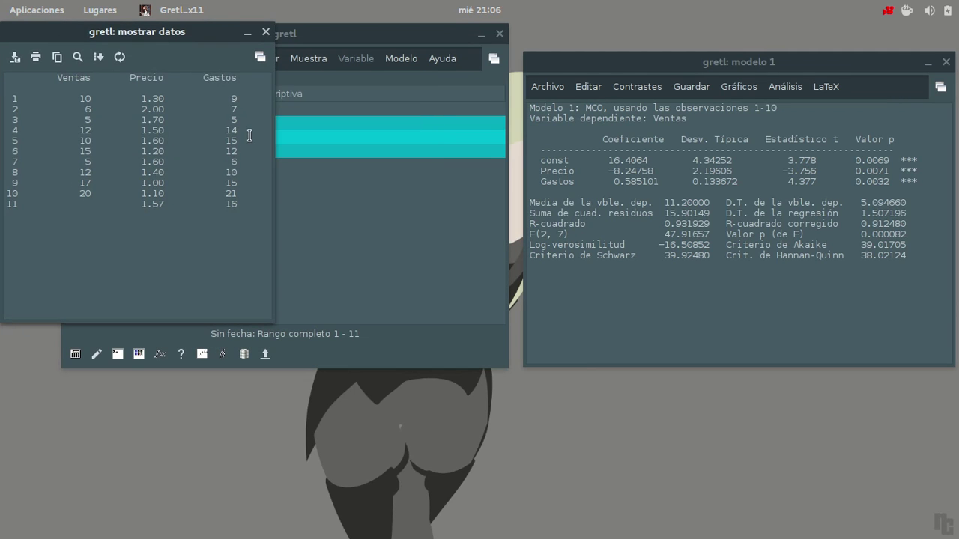
{"action": "left_click_drag", "start_coordinate": [162, 45], "coordinate": [436, 127]}
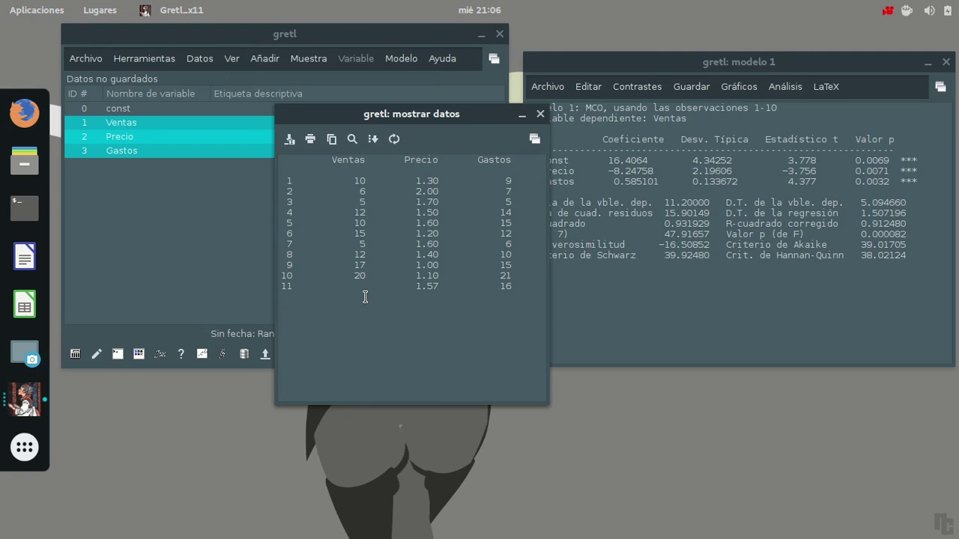
{"action": "left_click_drag", "start_coordinate": [325, 294], "coordinate": [411, 294]}
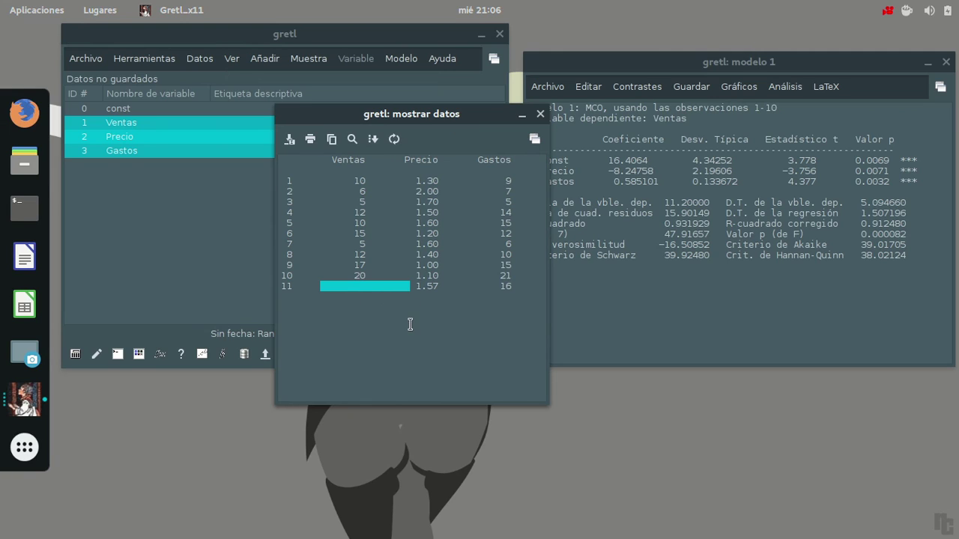
{"action": "left_click", "coordinate": [368, 294]}
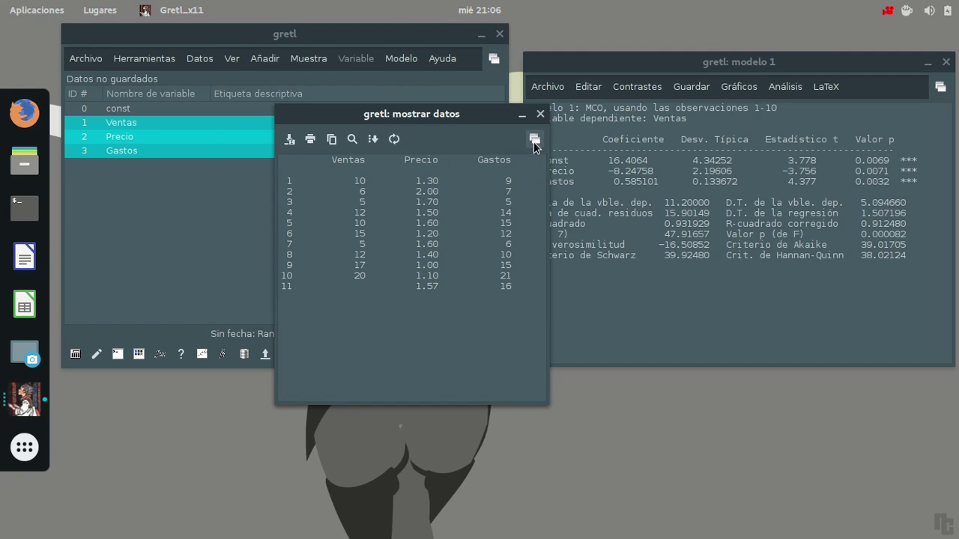
{"action": "left_click", "coordinate": [541, 116]}
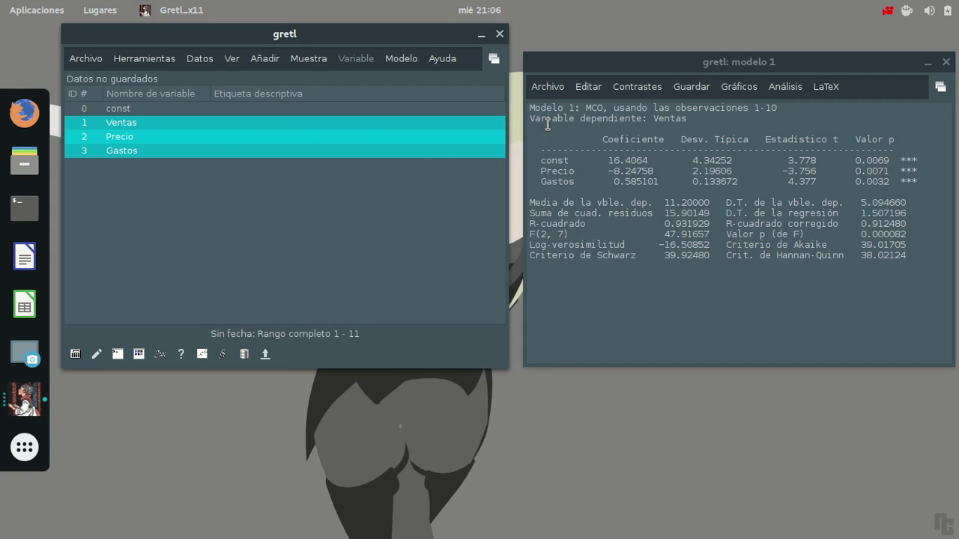
Step: Run a static prediction from model 1 for observation 11, with 10 observations represented before the prediction and 1 - α at 0.95
{"action": "left_click", "coordinate": [791, 88]}
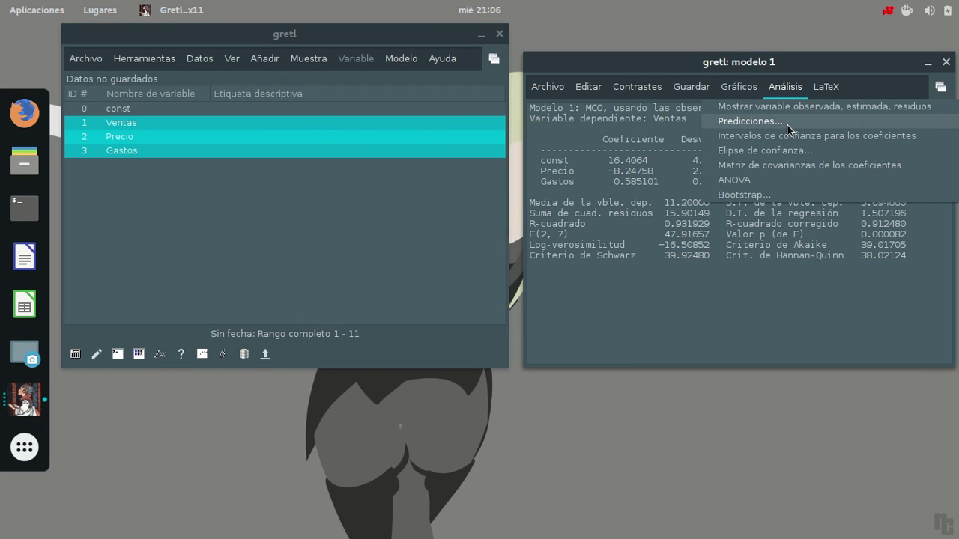
{"action": "left_click", "coordinate": [788, 122]}
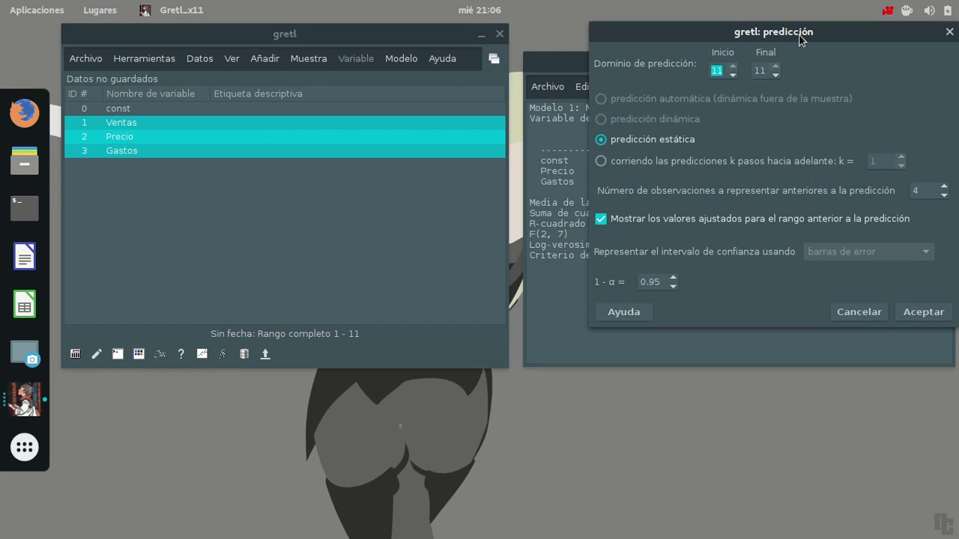
{"action": "left_click_drag", "start_coordinate": [802, 39], "coordinate": [341, 137]}
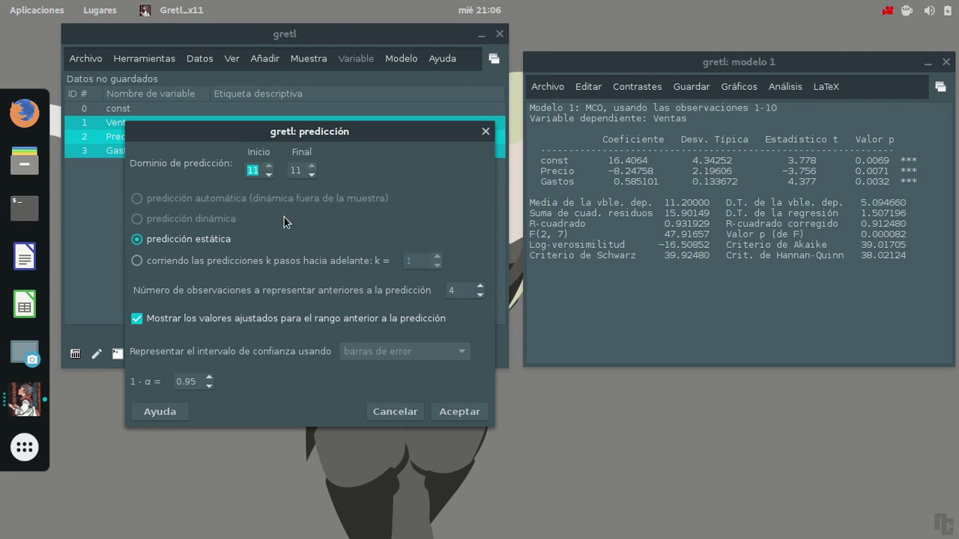
{"action": "left_click", "coordinate": [484, 290]}
{"action": "left_click", "coordinate": [483, 290]}
{"action": "left_click", "coordinate": [484, 290]}
{"action": "left_click", "coordinate": [483, 290]}
{"action": "left_click", "coordinate": [483, 302]}
{"action": "left_click", "coordinate": [483, 301]}
{"action": "left_click", "coordinate": [203, 384]}
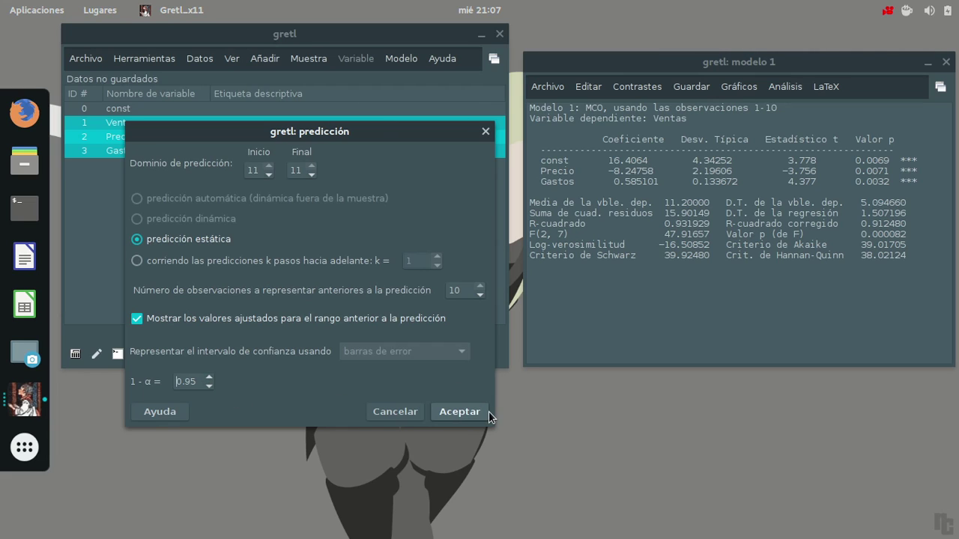
{"action": "left_click", "coordinate": [463, 412]}
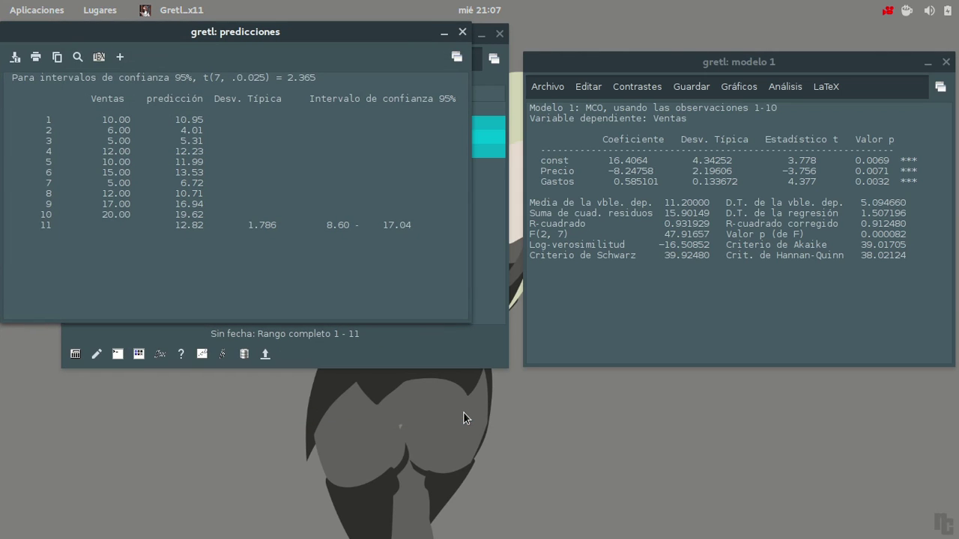
Step: Examine the predicted Ventas for observation 11 and its 95% confidence interval in the prediction results
{"action": "left_click_drag", "start_coordinate": [253, 41], "coordinate": [354, 189]}
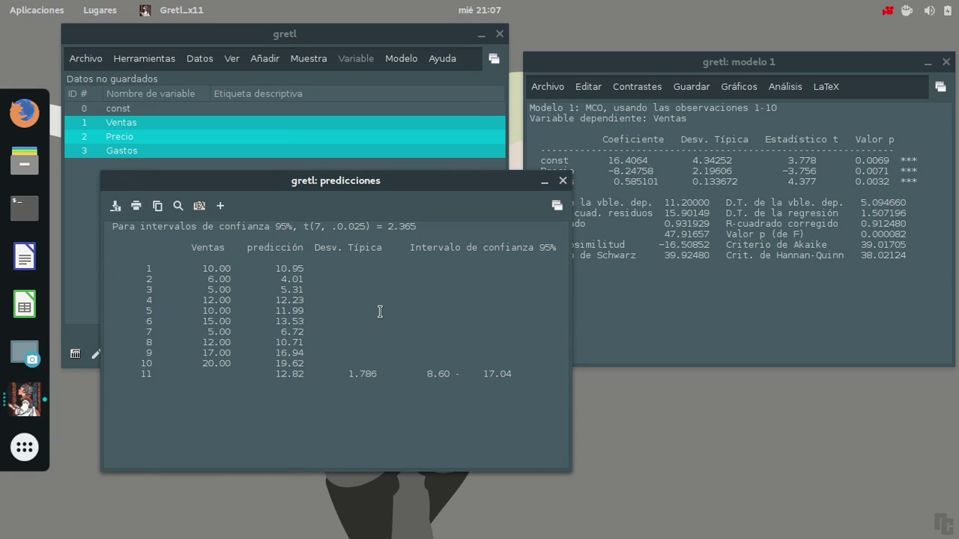
{"action": "left_click_drag", "start_coordinate": [371, 184], "coordinate": [397, 158]}
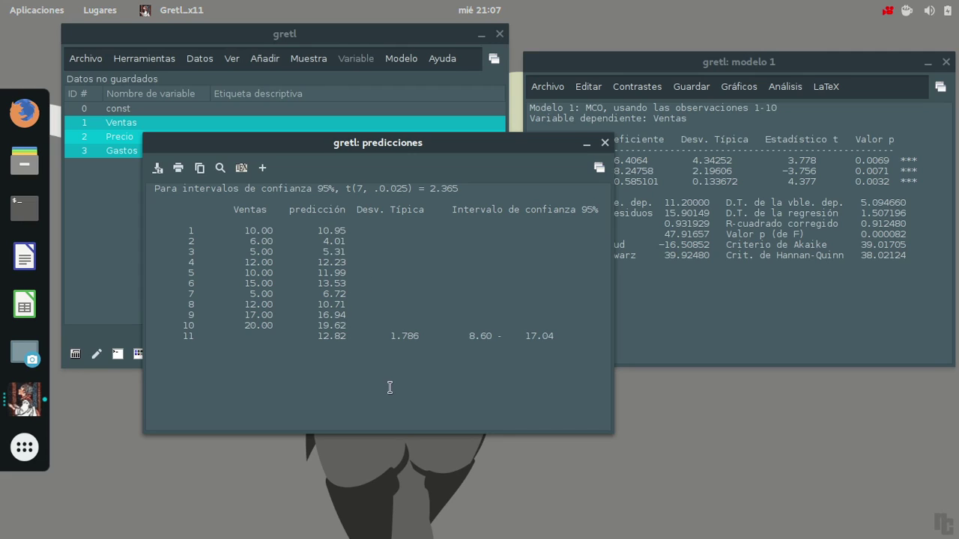
{"action": "left_click_drag", "start_coordinate": [318, 341], "coordinate": [351, 343]}
{"action": "left_click_drag", "start_coordinate": [469, 342], "coordinate": [572, 342]}
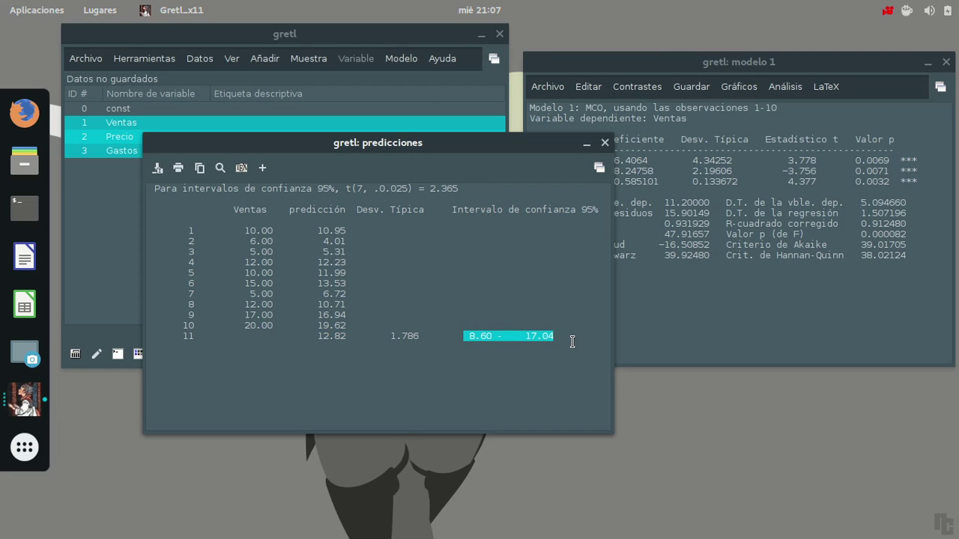